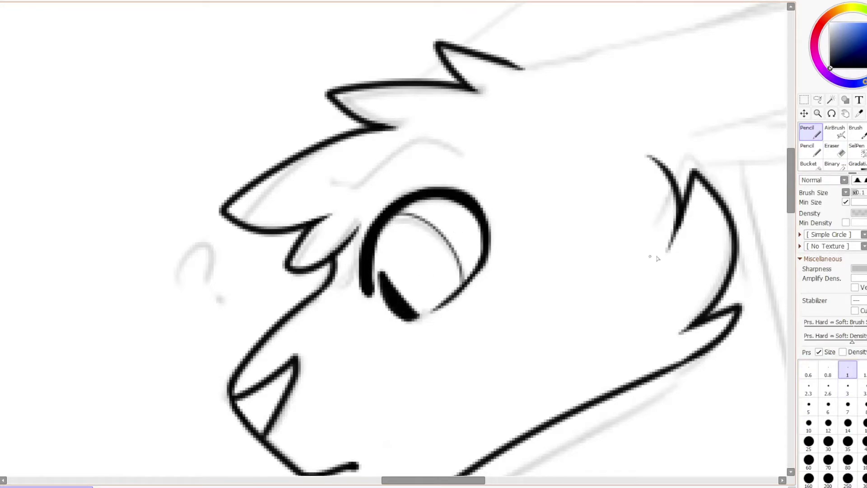
Ink the brow line and the small crease above the eye with the Pencil at size 3.
click(848, 388)
drag(337, 180, 362, 183)
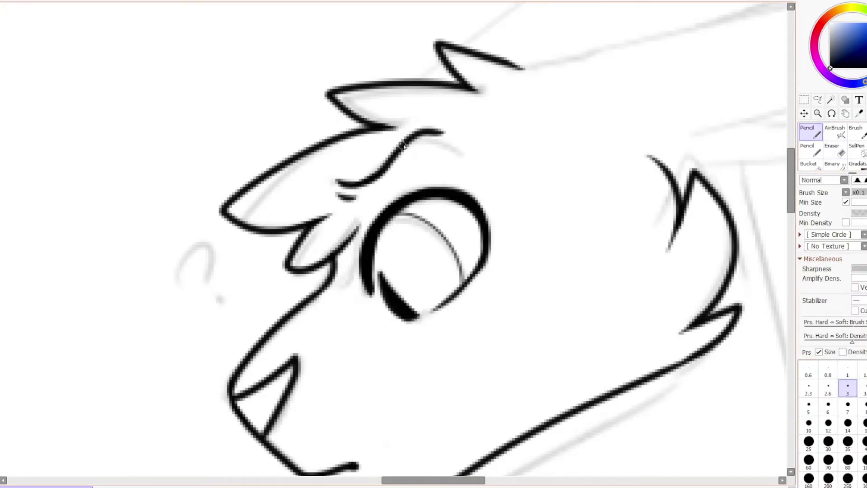
key(ctrl+z)
scroll(404, 146, down, 1)
scroll(346, 148, down, 1)
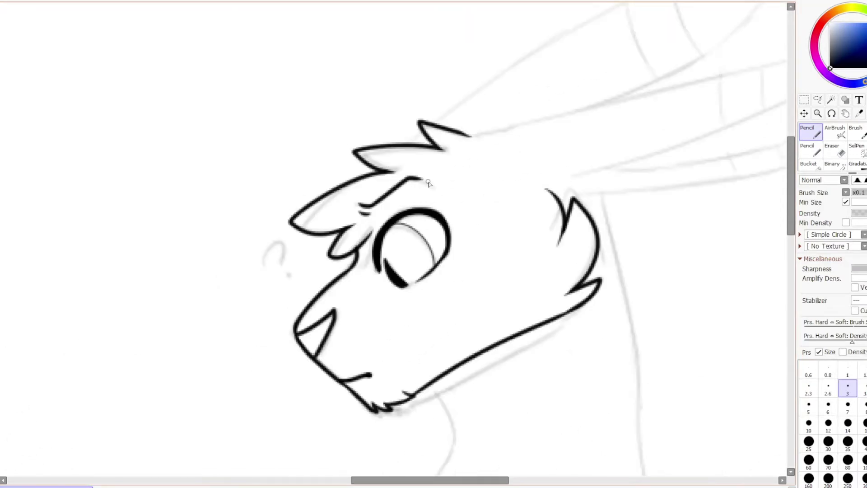
key(ctrl+z)
scroll(357, 185, up, 2)
scroll(456, 154, down, 4)
scroll(455, 154, up, 2)
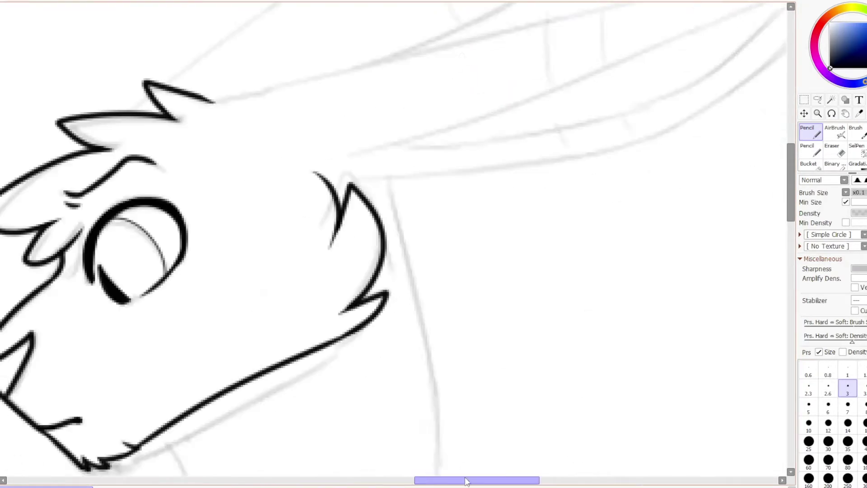
Ink the outer outline of the lower ear, from the head out to its tip and back to the cheek.
drag(556, 50, 362, 147)
drag(59, 229, 700, 99)
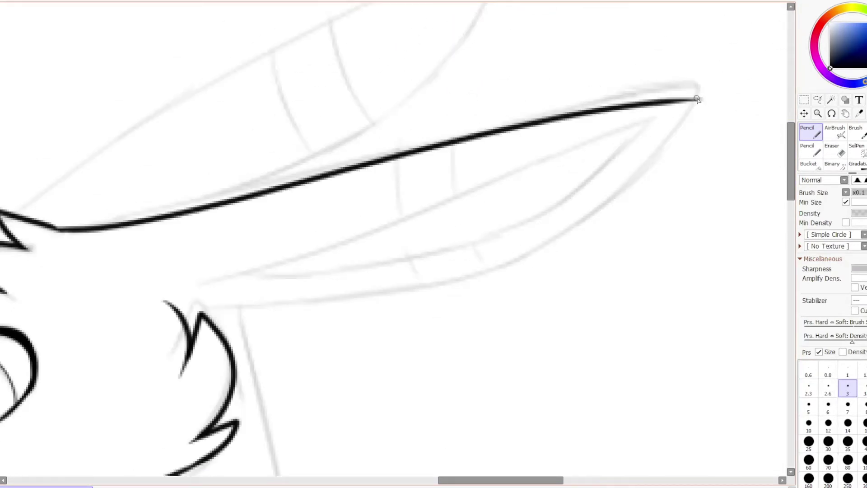
drag(205, 309, 535, 248)
Ink the inner contour of the lower ear with a thinner Pencil at size 2.6.
mouse_move(459, 284)
mouse_down()
mouse_move(698, 97)
mouse_move(204, 278)
mouse_up()
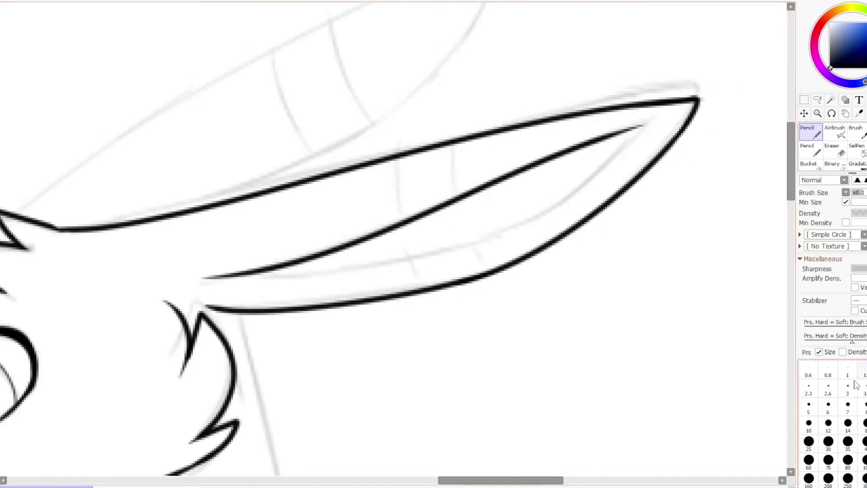
key(ctrl+z)
drag(669, 119, 294, 311)
key(ctrl+z)
mouse_move(203, 278)
mouse_down()
mouse_move(655, 126)
mouse_move(259, 275)
mouse_up()
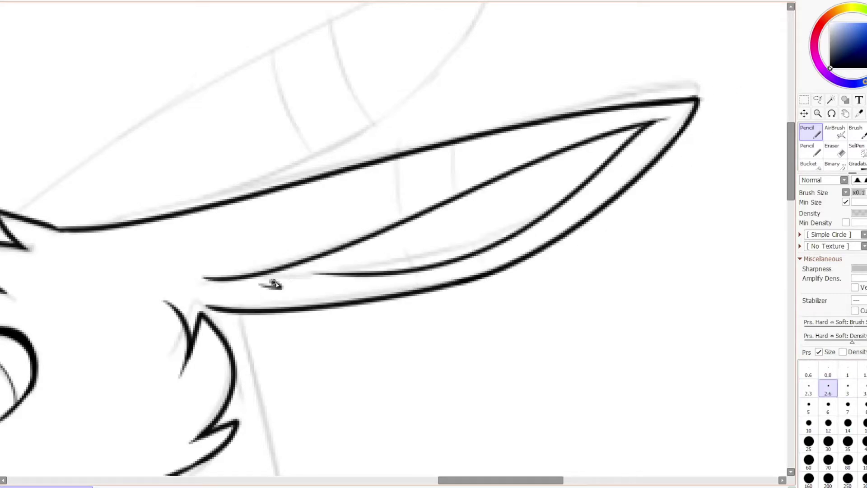
Ink the upper ear's outline from the head tuft to its tip and down behind the lower ear at size 3.
key(bracketright)
drag(517, 67, 713, 143)
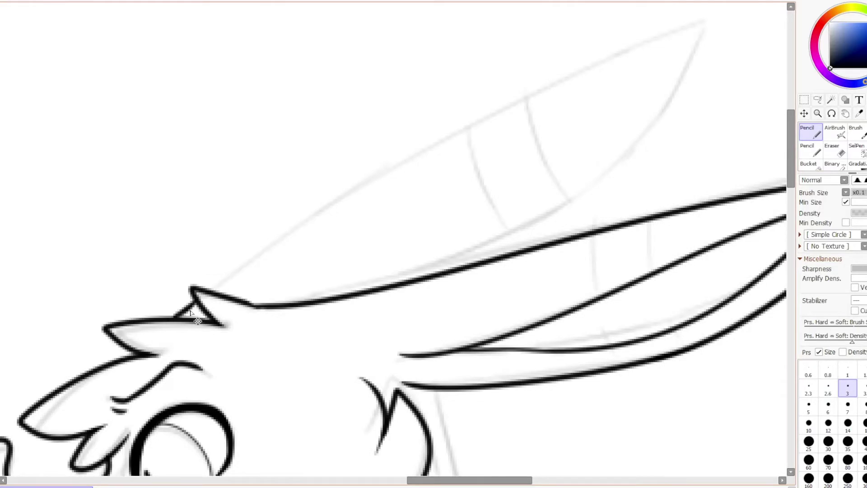
mouse_move(210, 287)
mouse_down()
mouse_move(716, 21)
mouse_move(407, 283)
mouse_up()
key(ctrl+z)
mouse_move(716, 23)
mouse_down()
mouse_move(553, 212)
mouse_move(422, 277)
mouse_up()
key(ctrl+z)
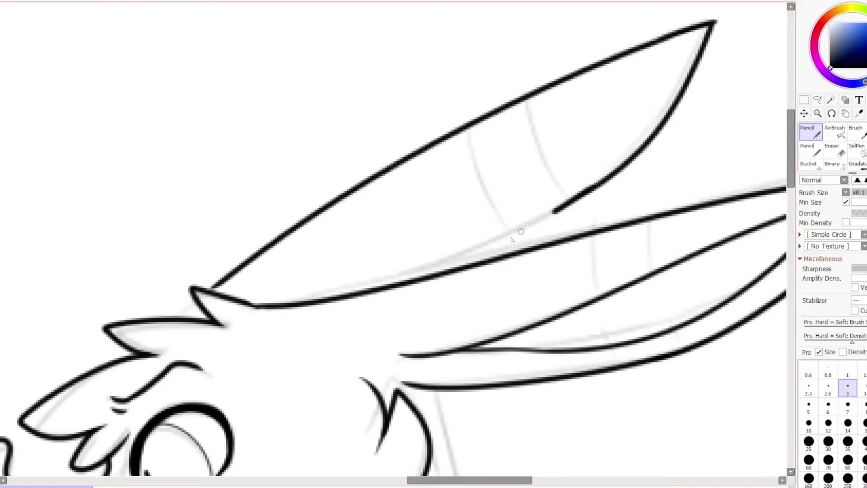
key(ctrl+z)
drag(605, 179, 423, 278)
scroll(562, 197, down, 5)
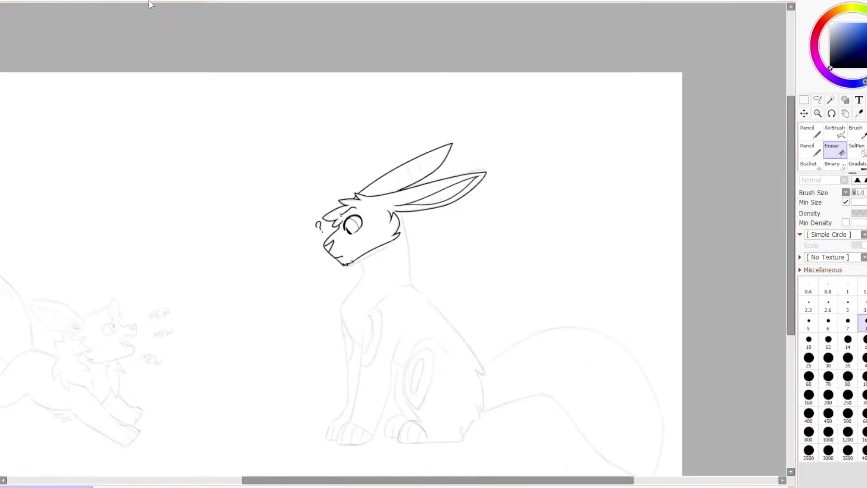
Ink the front of the neck and the chest with its fur tuft, erasing the overshooting line end.
scroll(267, 81, up, 5)
drag(235, 375, 270, 405)
scroll(230, 276, down, 3)
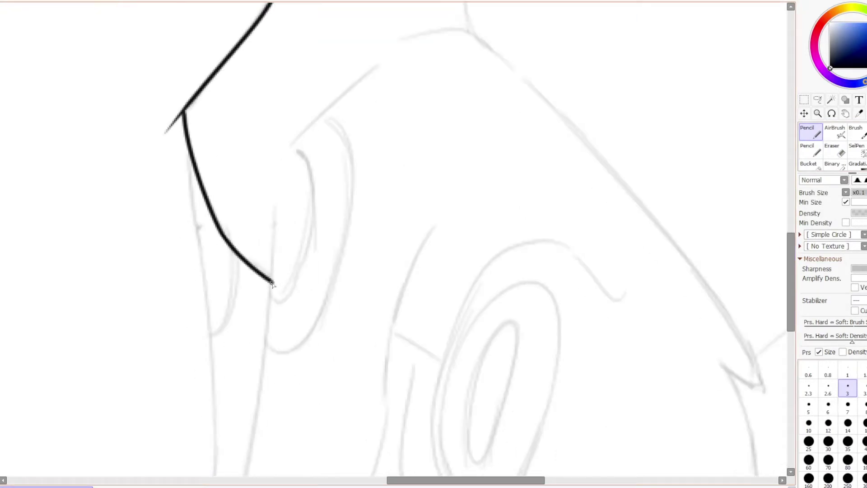
key(e)
mouse_move(170, 129)
mouse_down()
mouse_move(192, 100)
mouse_move(185, 115)
mouse_up()
key(n)
key(e)
Ink the back of the neck and the shoulder line curving down toward the near foreleg.
scroll(150, 2, down, 3)
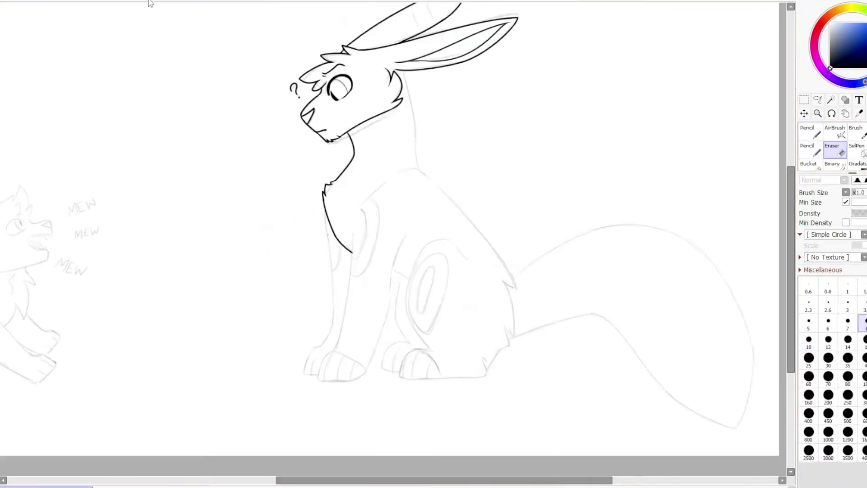
scroll(391, 90, up, 3)
key(n)
drag(414, 55, 425, 174)
scroll(333, 144, down, 5)
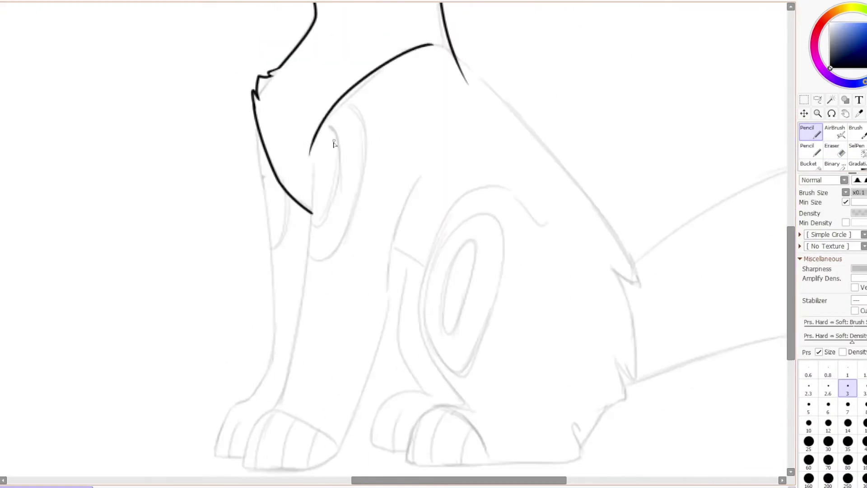
Ink the front edge of the near foreleg from the chest down to the paw, redoing the first attempt.
drag(321, 138, 247, 447)
scroll(276, 316, up, 3)
scroll(276, 271, down, 2)
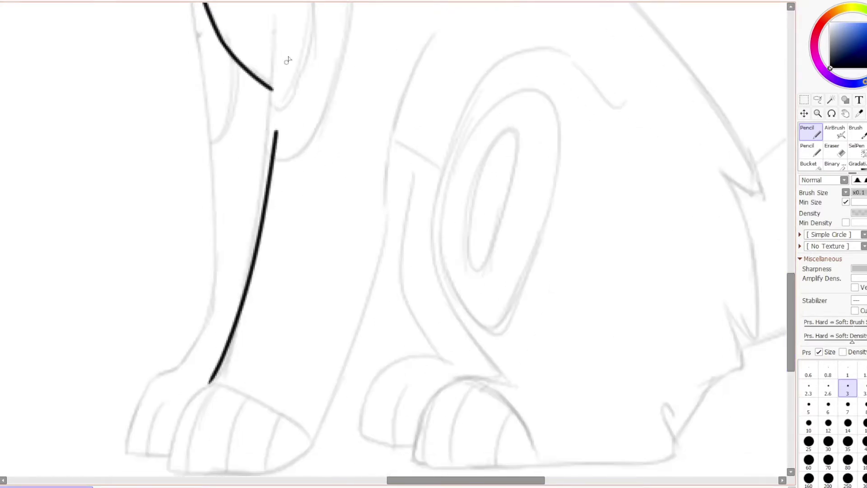
key(ctrl+z)
drag(275, 19, 208, 414)
key(e)
key(n)
Ink the outline of the near front paw and the back edge of the foreleg joining it.
scroll(172, 333, up, 2)
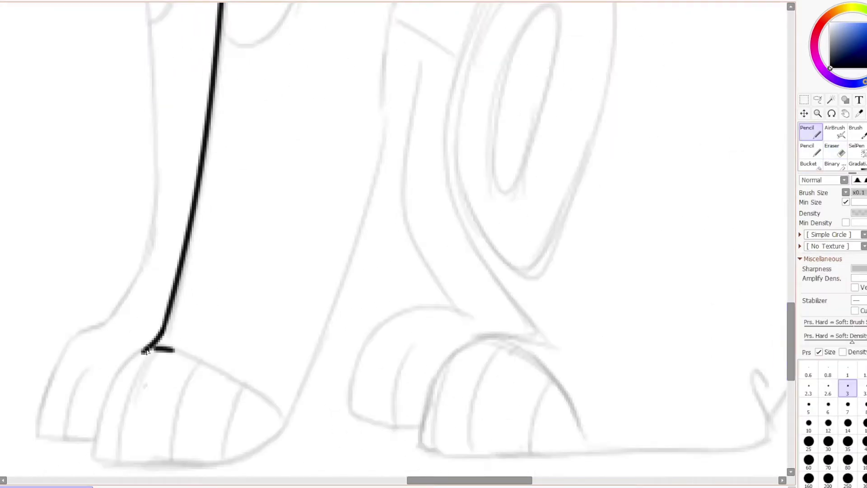
drag(141, 352, 194, 454)
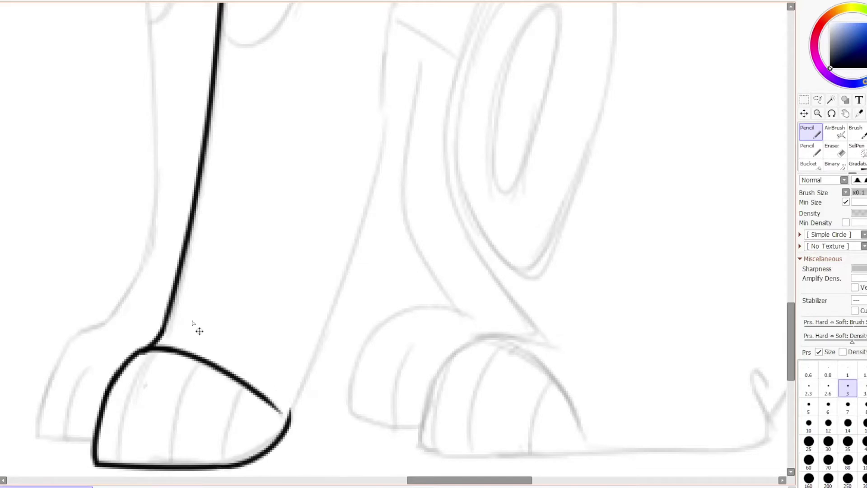
drag(272, 452, 395, 81)
key(ctrl+z)
mouse_move(382, 48)
mouse_down()
mouse_move(230, 466)
mouse_move(282, 425)
mouse_move(286, 397)
mouse_up()
key(e)
key(n)
drag(383, 108, 278, 423)
key(e)
key(n)
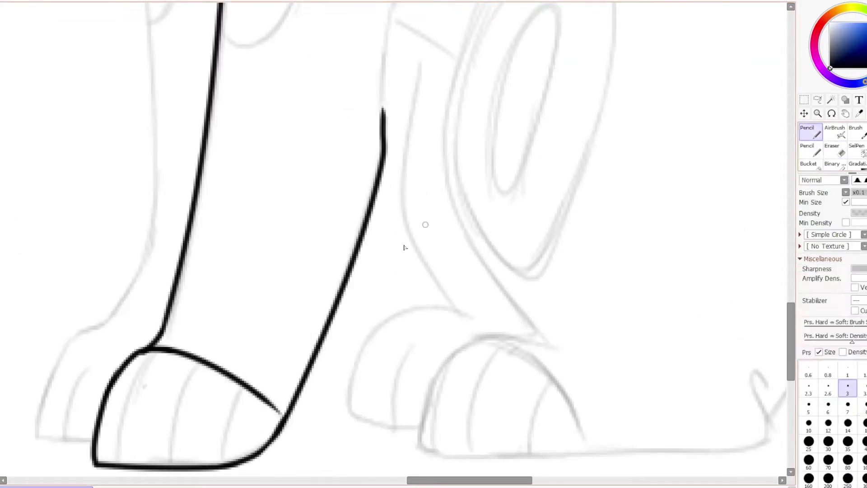
Clean up the top of the near front paw and ink its three toe lines.
key(e)
drag(239, 382, 271, 398)
key(n)
key(ctrl+z)
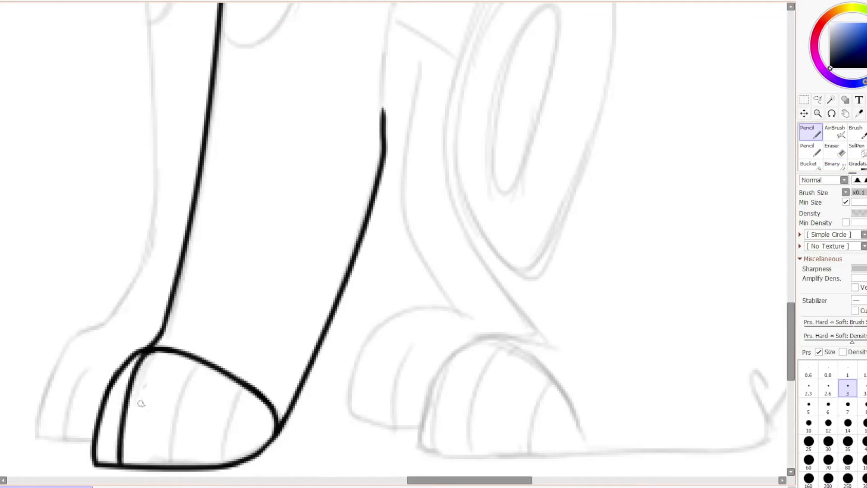
drag(199, 362, 171, 464)
drag(242, 390, 222, 465)
drag(325, 350, 300, 442)
key(ctrl+z)
Extend the foreleg's back edge upward and re-ink the shoulder line so it joins the back of the neck.
key(e)
scroll(542, 271, left, 5)
key(n)
scroll(406, 244, up, 5)
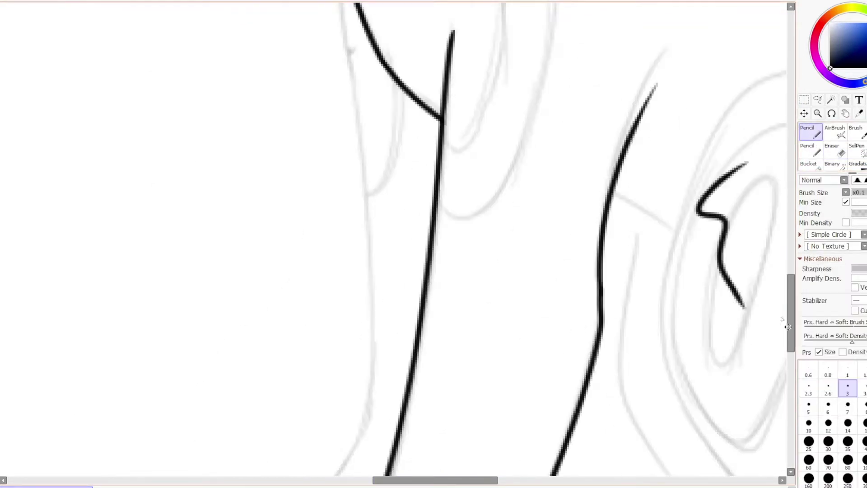
scroll(406, 244, right, 3)
drag(481, 127, 409, 80)
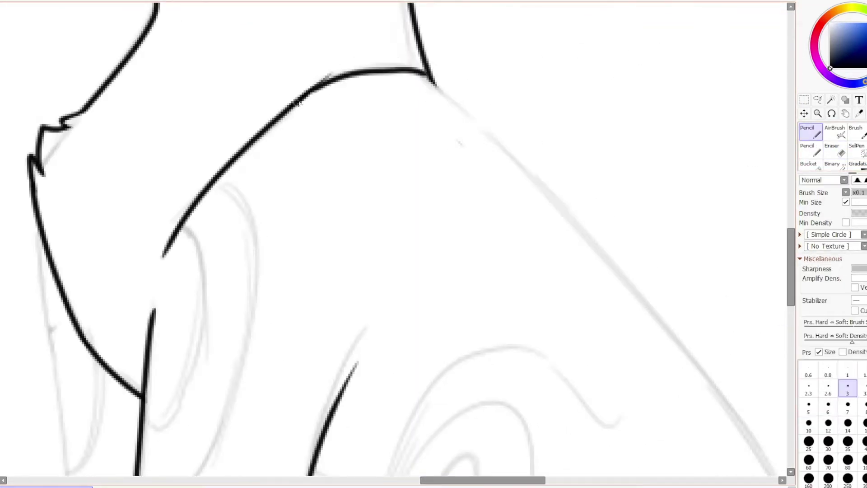
Ink the long line of the back from the base of the neck down to the rump.
scroll(300, 93, right, 5)
drag(216, 80, 320, 191)
scroll(413, 279, down, 1)
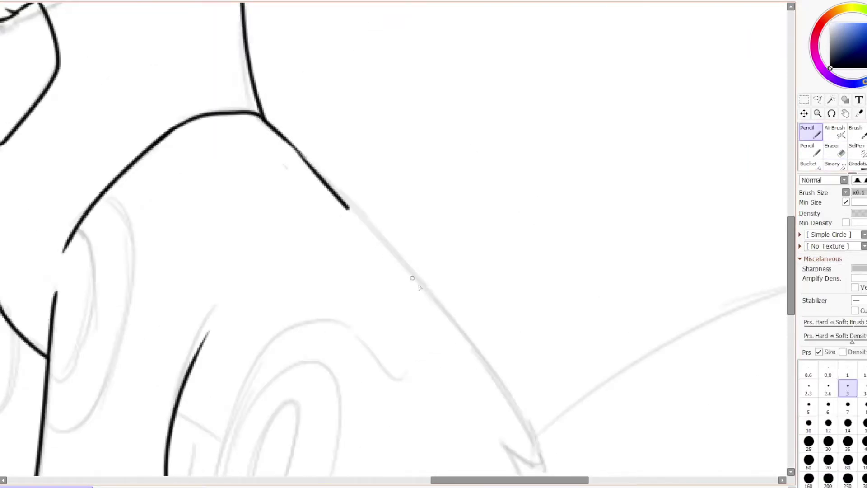
drag(283, 136, 533, 470)
key(ctrl+z)
scroll(418, 288, down, 2)
scroll(306, 62, up, 1)
drag(298, 52, 533, 384)
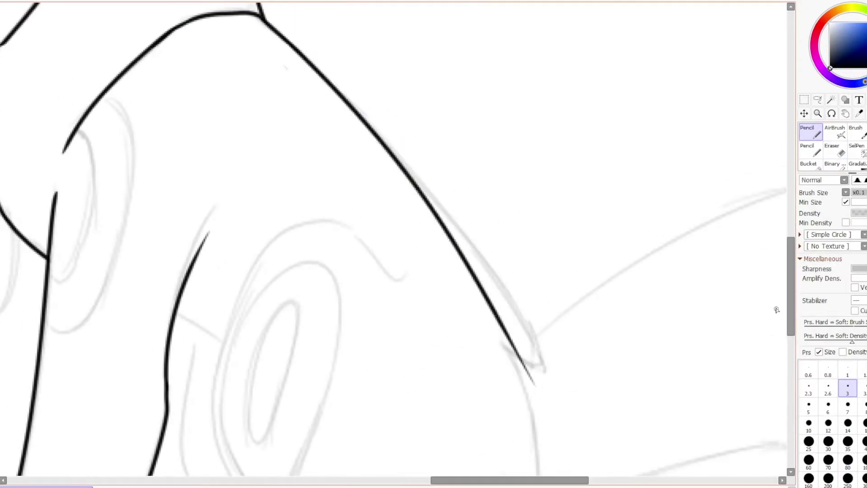
Ink the rump with its fur tufts and erase the overshooting end of the back line.
scroll(515, 181, down, 3)
drag(514, 176, 541, 347)
key(e)
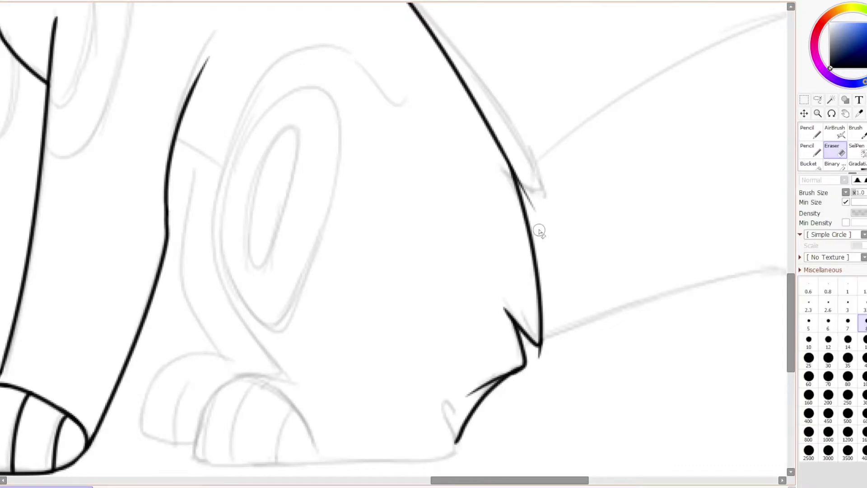
key(n)
Ink the near hind paw with its toes and the ground line running back to the rump's small fur tuft.
drag(236, 264, 273, 271)
key(End)
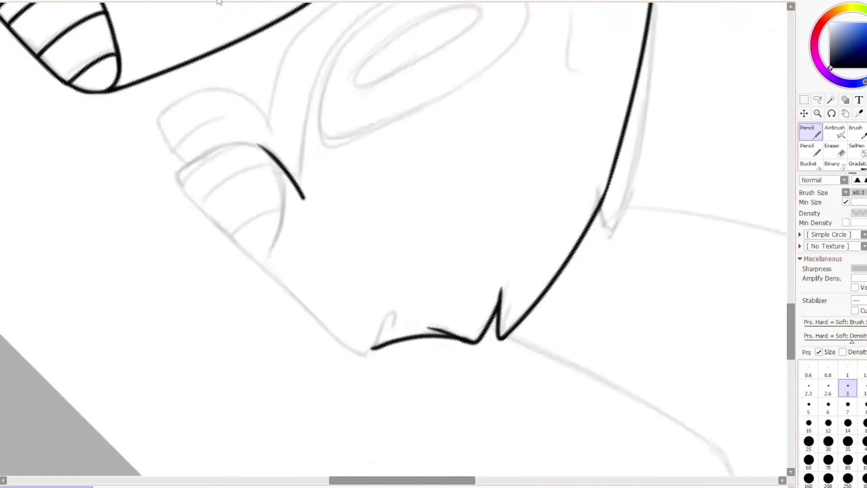
key(ctrl+plus)
key(End)
key(e)
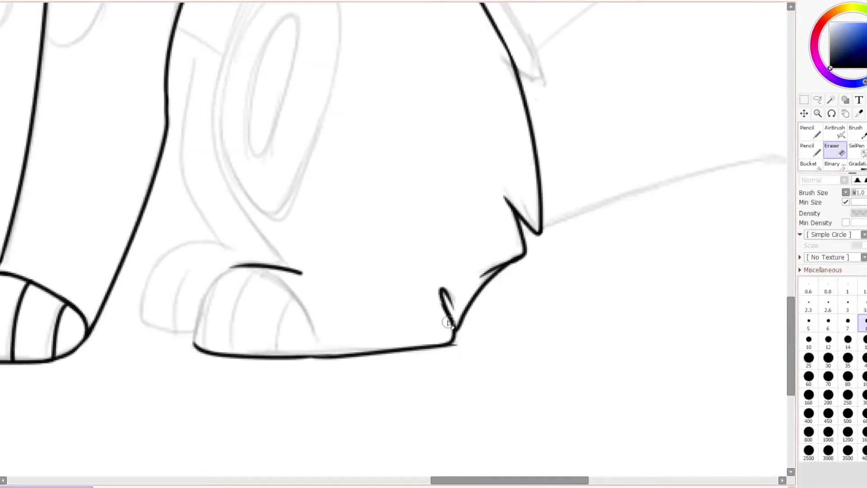
drag(445, 298, 450, 326)
key(n)
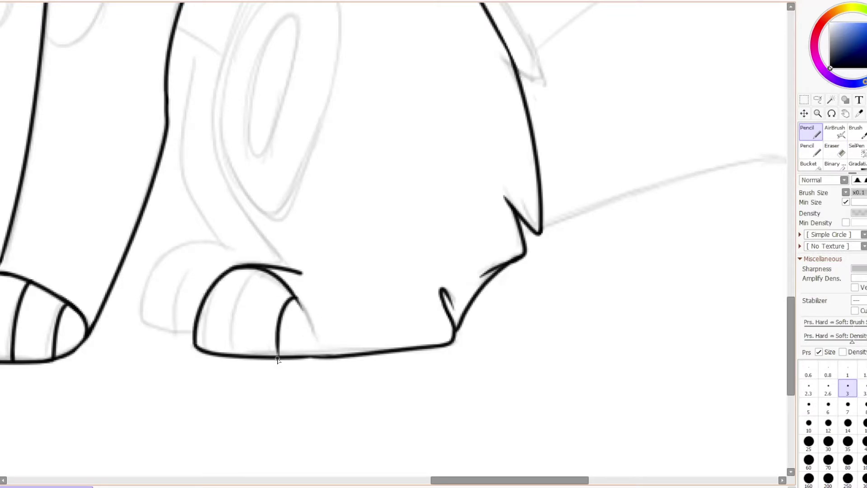
Ink the thigh curve and shin of the near hind leg, plus the far hind leg and its paw.
scroll(205, 356, up, 4)
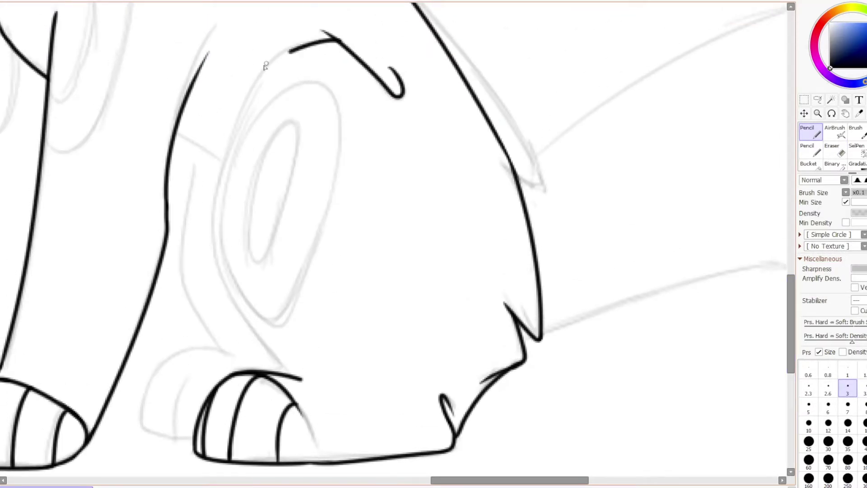
drag(289, 51, 293, 372)
key(ctrl+z)
key(ctrl+z)
drag(381, 170, 364, 282)
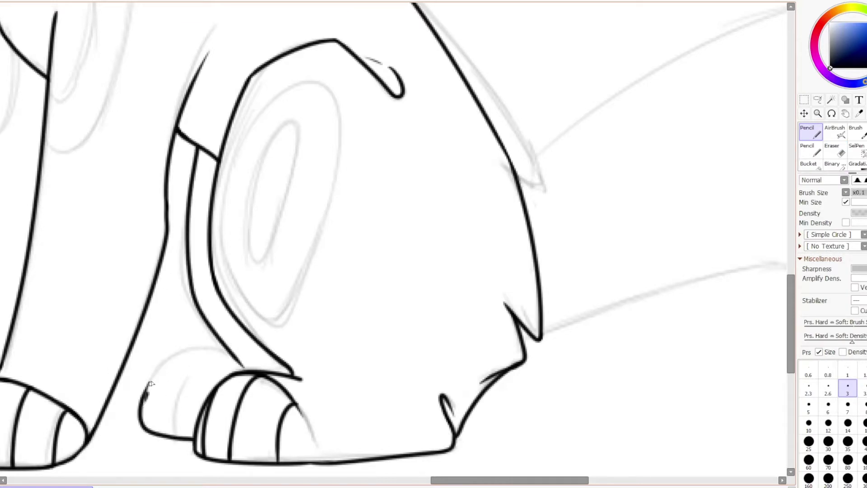
drag(164, 435, 195, 370)
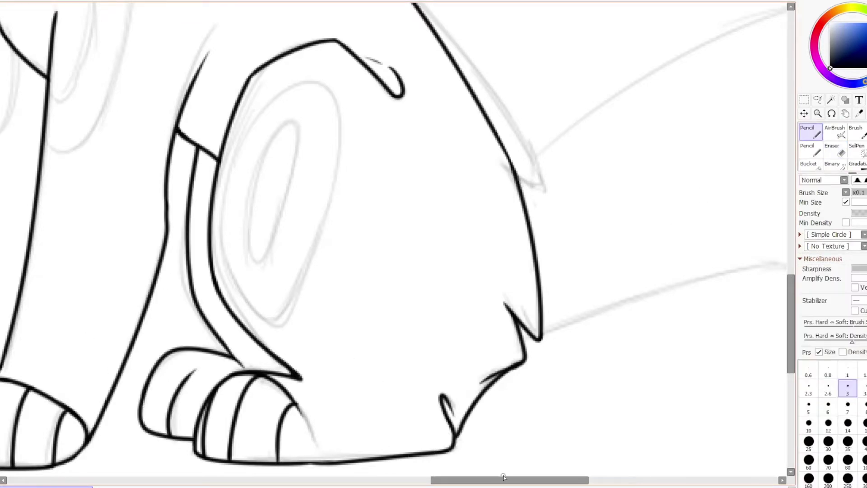
Ink the far foreleg and its paw beside the near front paw.
drag(503, 477, 426, 477)
scroll(358, 311, down, 2)
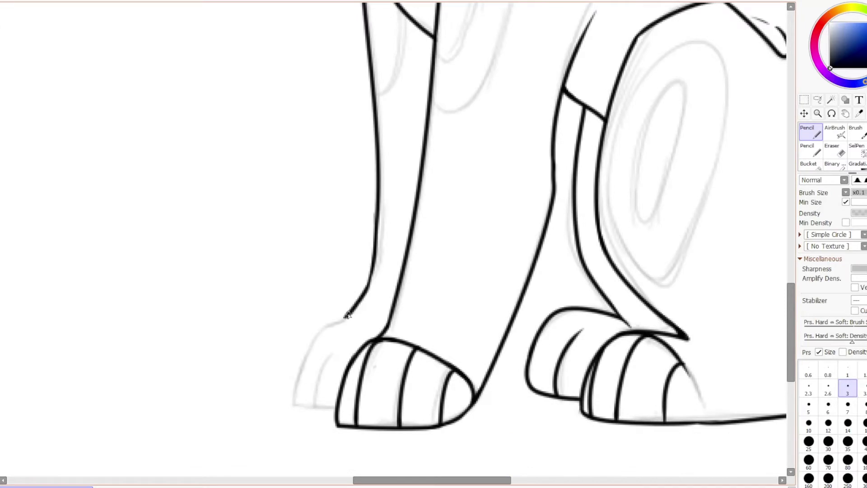
scroll(319, 407, down, 5)
scroll(293, 286, up, 5)
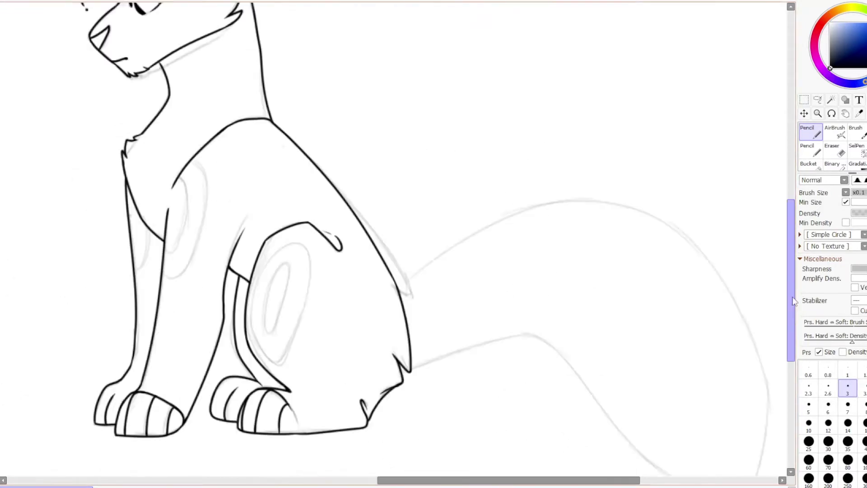
Ink the bushy tail's upper and lower curves and join them at a pointed tip.
scroll(513, 412, down, 3)
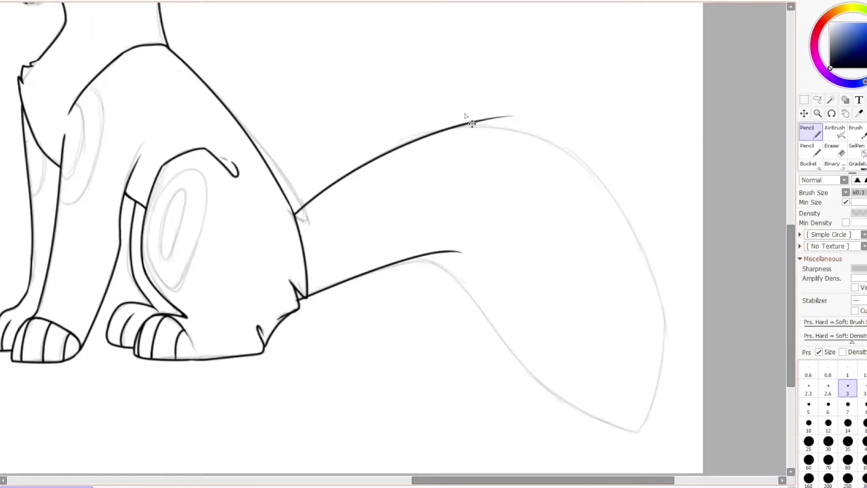
drag(451, 128, 664, 354)
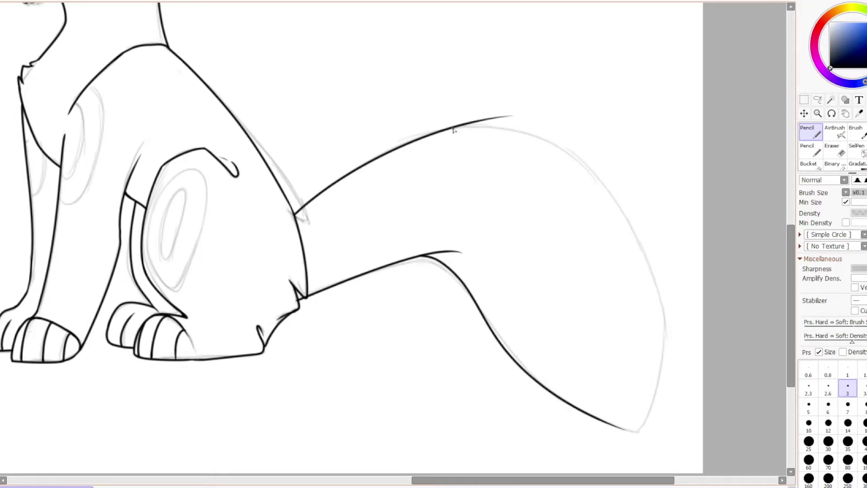
drag(454, 130, 638, 387)
key(ctrl+z)
drag(656, 260, 610, 423)
scroll(612, 339, down, 3)
Erase the stray line end above the tail's upper curve.
key(e)
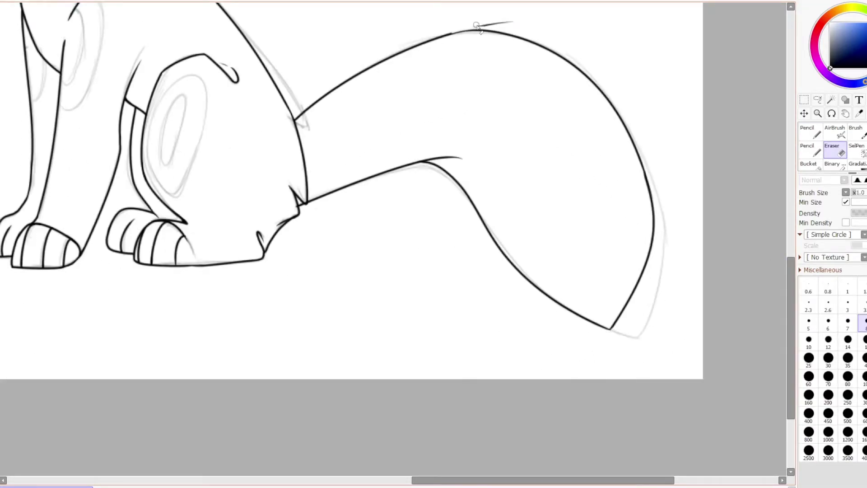
scroll(492, 25, down, 5)
scroll(462, 329, up, 5)
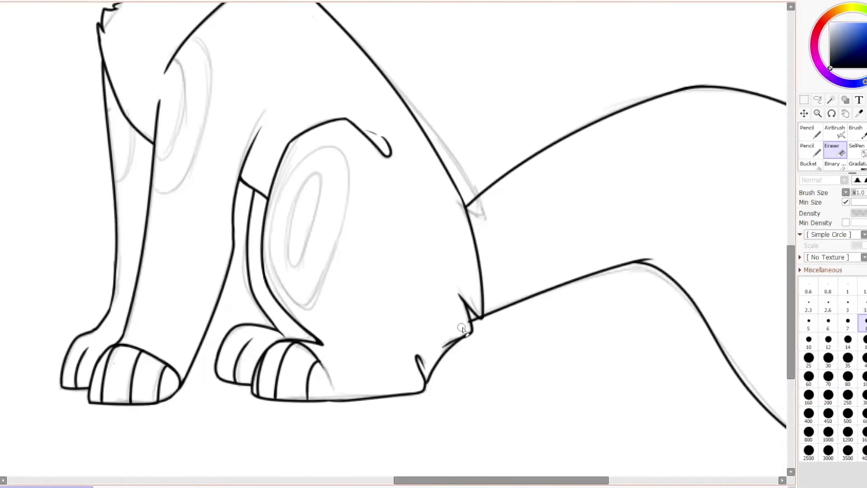
Ink the running character's muzzle, nose and open fanged mouth with a size 2.6 pencil.
scroll(372, 206, down, 5)
scroll(373, 206, left, 3)
scroll(373, 205, up, 6)
key(n)
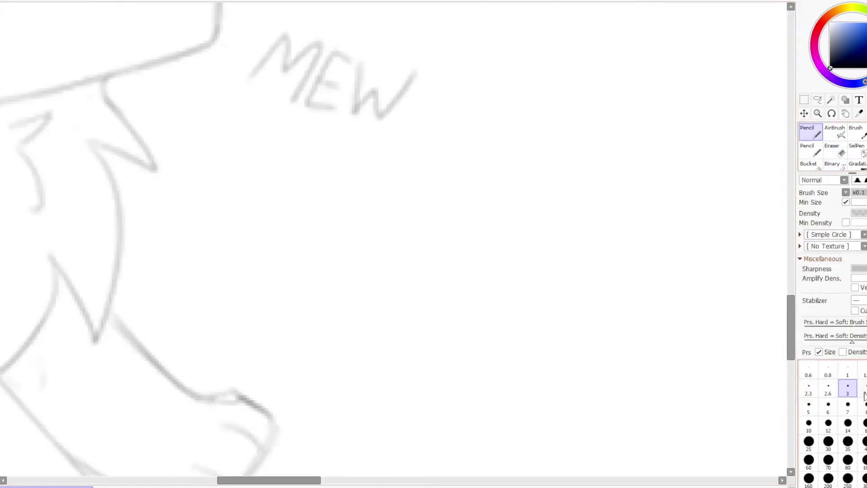
click(828, 382)
mouse_move(369, 195)
mouse_down()
mouse_move(488, 281)
mouse_move(468, 363)
mouse_up()
key(ctrl+z)
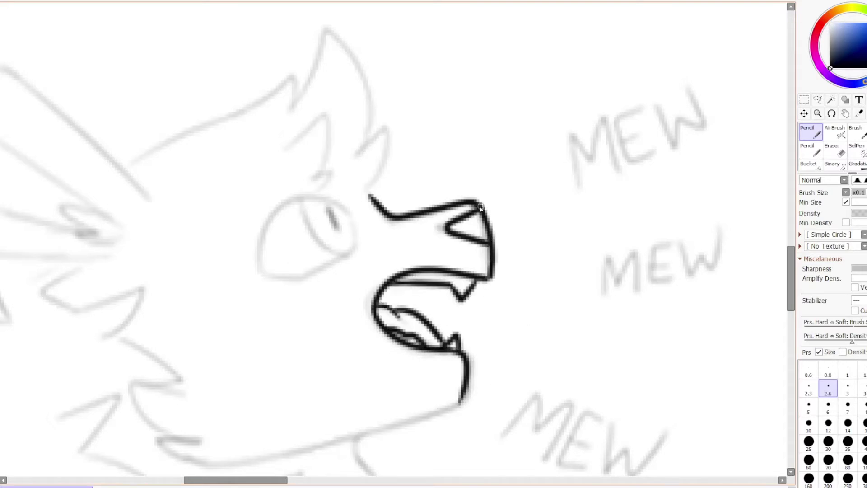
Ink the running character's eye with a thin size 1 iris line and slit pupil, plus the spiky forehead tuft and head top.
drag(350, 213, 321, 284)
drag(350, 214, 357, 231)
drag(304, 204, 332, 257)
click(847, 369)
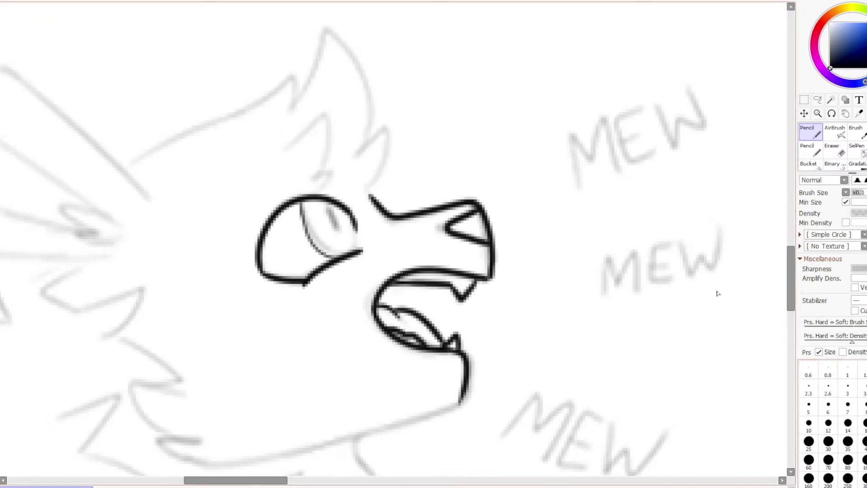
key(ctrl+z)
drag(135, 187, 346, 147)
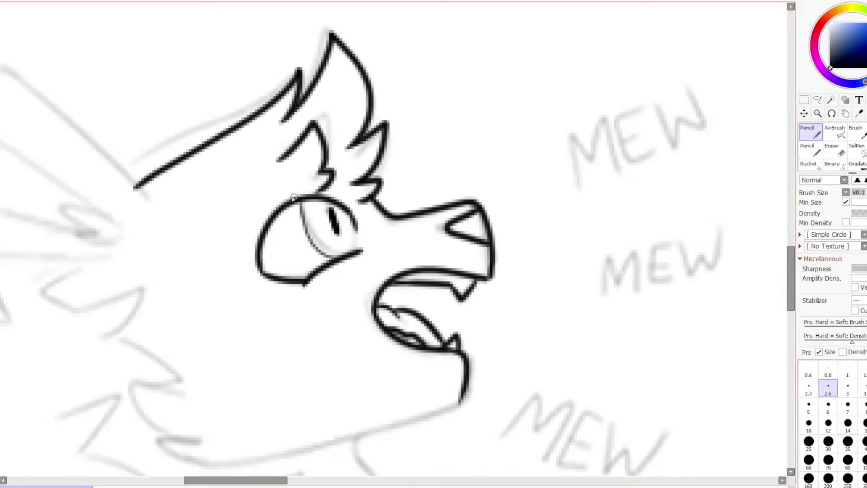
Ink the running character's long ear outline, inner ear and small base tuft with a size 2.3 pencil.
scroll(294, 197, up, 2)
scroll(294, 198, up, 3)
mouse_move(246, 28)
mouse_down()
mouse_move(397, 384)
mouse_move(451, 215)
mouse_move(487, 356)
mouse_up()
key(ctrl+z)
key(bracketleft)
drag(454, 203, 488, 357)
mouse_move(311, 87)
mouse_down()
mouse_move(304, 180)
mouse_move(298, 163)
mouse_up()
mouse_move(208, 134)
mouse_down()
mouse_move(368, 213)
mouse_move(488, 356)
mouse_up()
drag(235, 149, 429, 332)
drag(416, 284, 441, 302)
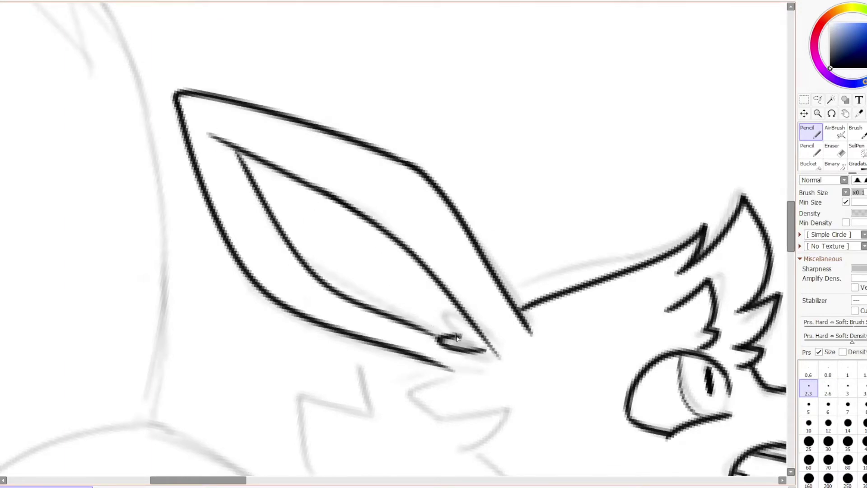
drag(458, 338, 400, 279)
Ink the lower jaw line and the jagged cheek fur up to the ear base at pencil size 2.6.
scroll(458, 338, down, 4)
key(bracketright)
scroll(495, 292, up, 3)
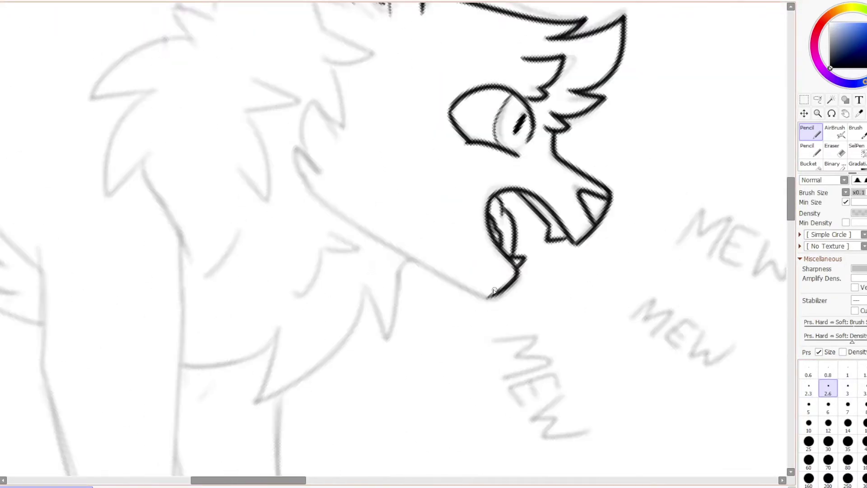
drag(501, 294, 323, 200)
drag(355, 138, 325, 171)
scroll(326, 217, up, 5)
drag(382, 216, 326, 217)
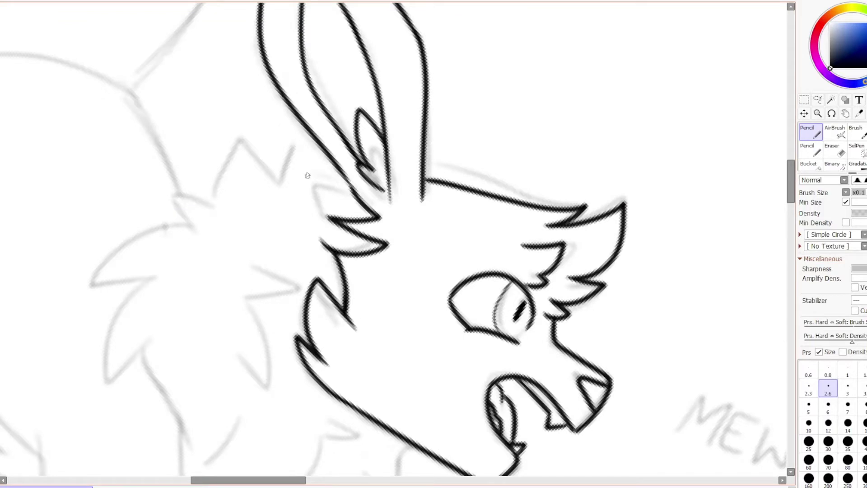
Ink the spiky mane along the back of the neck and down over the shoulder.
drag(235, 138, 167, 235)
scroll(167, 235, down, 3)
scroll(317, 226, up, 3)
drag(253, 90, 212, 209)
drag(257, 149, 325, 226)
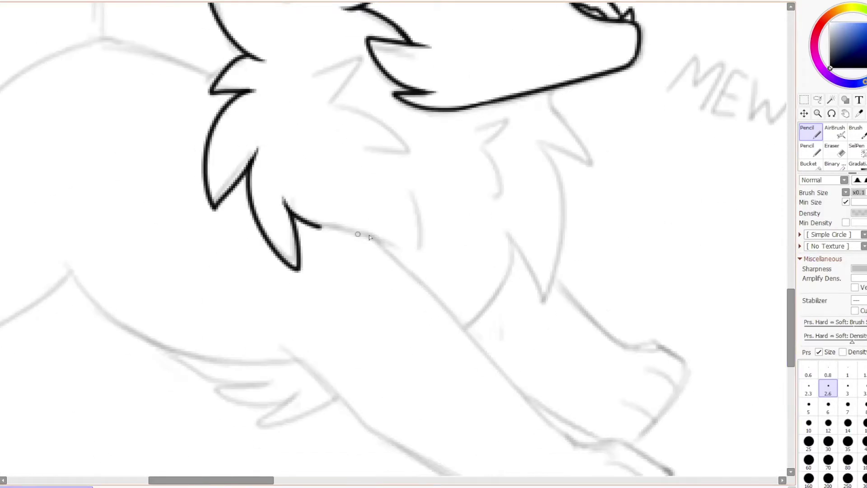
Ink the fur tufts inside the mane and the pointed chest fur below the jaw.
drag(361, 52, 327, 100)
drag(330, 99, 361, 147)
drag(504, 119, 502, 208)
drag(550, 90, 592, 172)
drag(515, 226, 458, 334)
drag(432, 176, 436, 262)
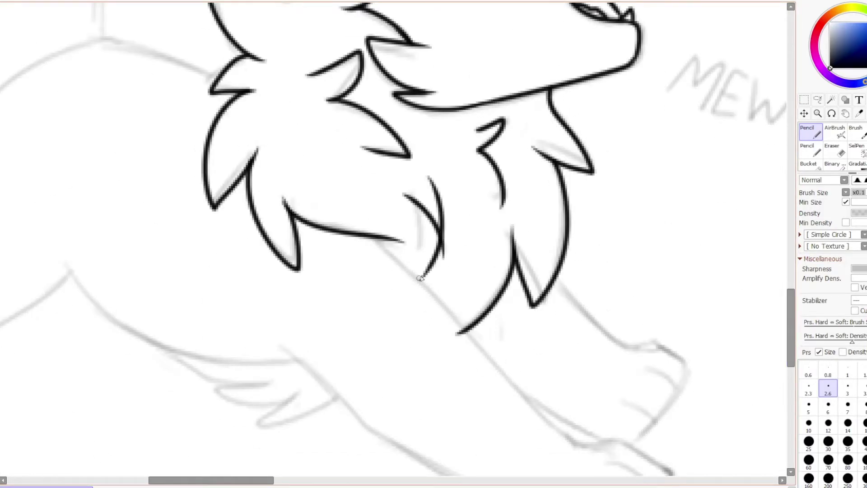
Ink the near foreleg and its paw with toe lines, plus the outline of the far foreleg and paw.
drag(384, 239, 579, 445)
scroll(730, 336, right, 4)
scroll(730, 336, down, 3)
key(ctrl+z)
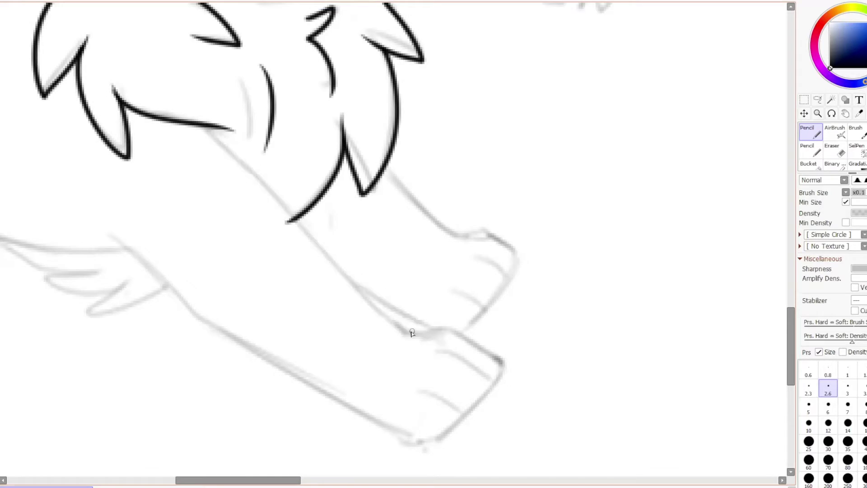
mouse_move(212, 129)
mouse_down()
mouse_move(427, 352)
mouse_move(434, 333)
mouse_move(497, 359)
mouse_up()
key(e)
click(807, 138)
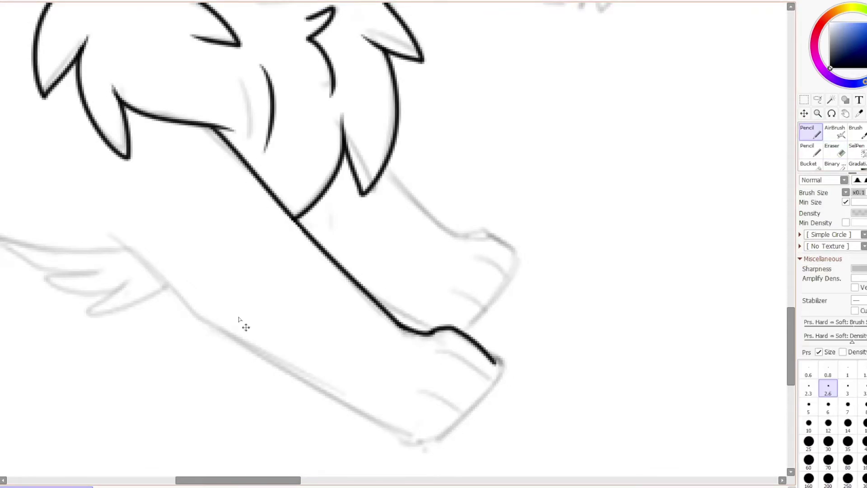
drag(119, 234, 499, 359)
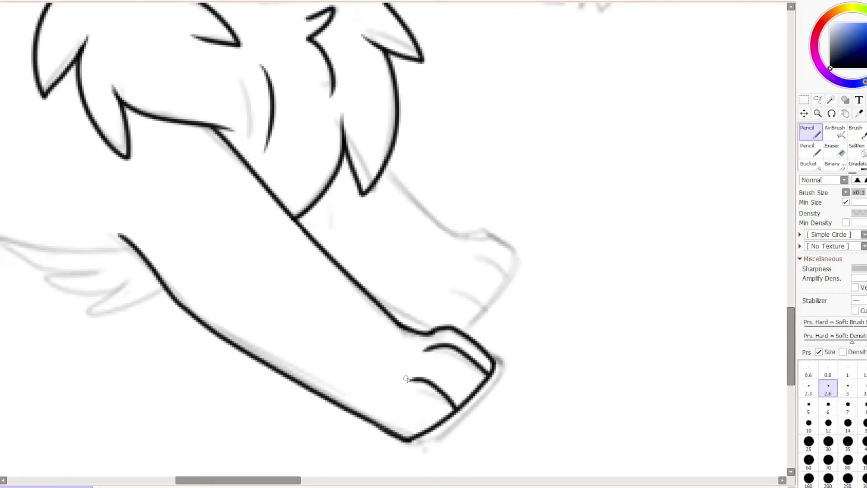
drag(385, 171, 510, 252)
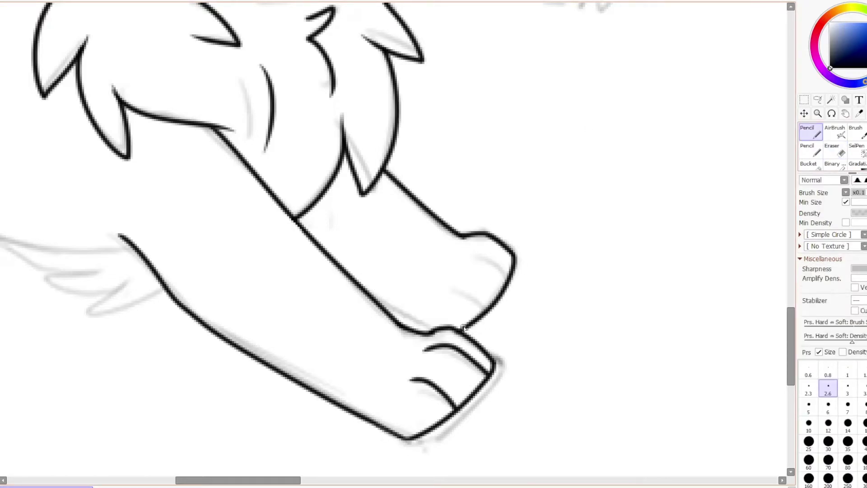
Ink the running character's belly line and the curved underside of its near hind thigh.
scroll(469, 256, left, 5)
mouse_move(497, 255)
mouse_down()
mouse_move(260, 133)
mouse_move(234, 61)
mouse_up()
scroll(229, 83, left, 4)
drag(319, 165, 524, 160)
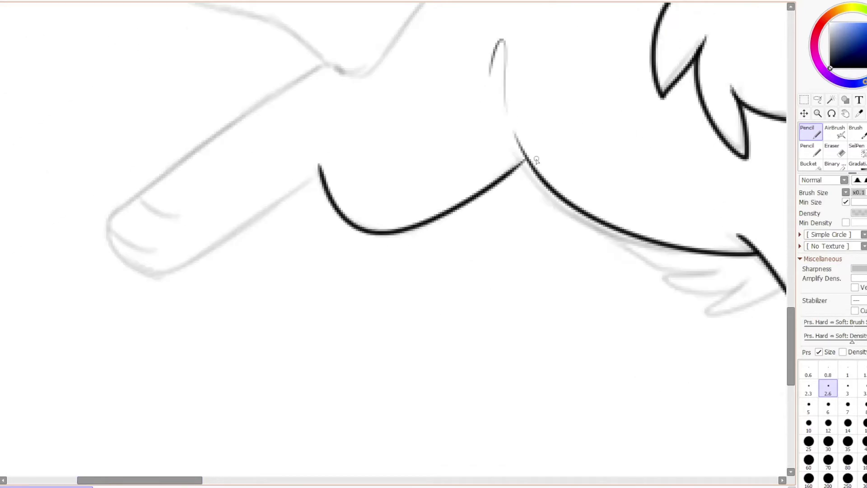
Ink the near hind leg, the arched back line and the outstretched far hind leg.
mouse_move(323, 183)
mouse_down()
mouse_move(105, 219)
mouse_move(265, 111)
mouse_move(277, 85)
mouse_up()
scroll(280, 90, up, 3)
mouse_move(667, 166)
mouse_down()
mouse_move(348, 263)
mouse_move(382, 269)
mouse_up()
key(ctrl+z)
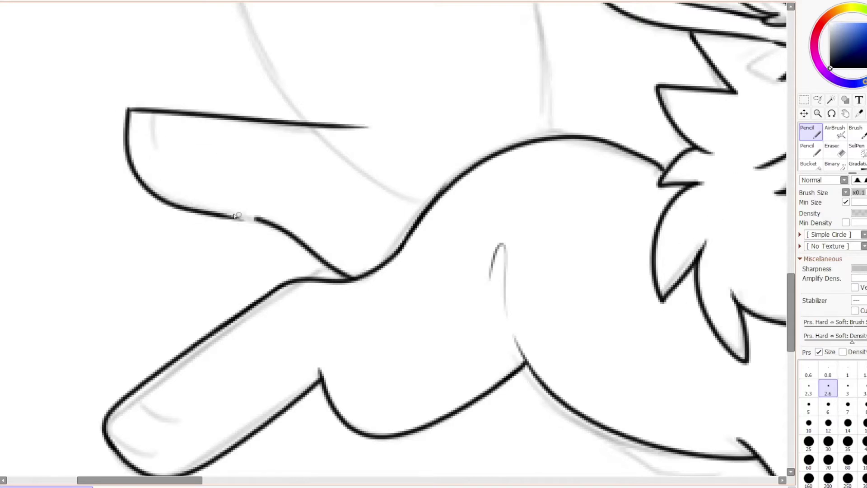
Erase and redraw the upper line of the near hind leg, and add two toe lines to its paw.
scroll(152, 444, down, 5)
scroll(194, 280, up, 4)
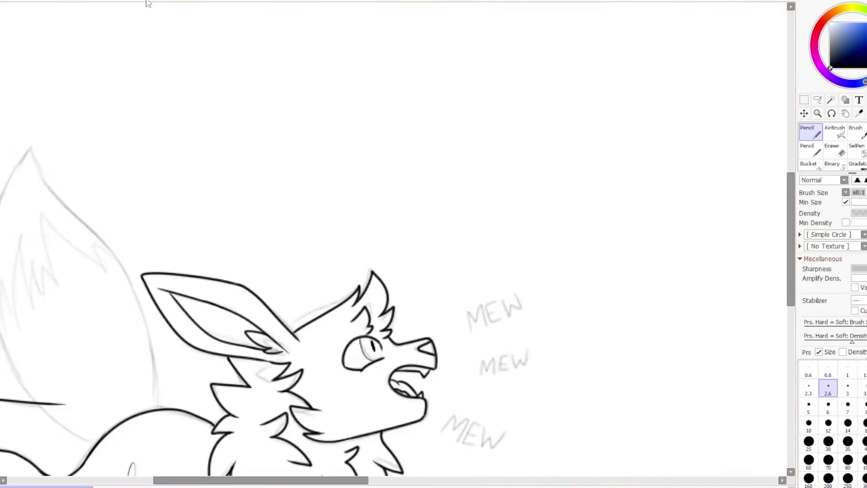
scroll(181, 226, down, 2)
key(e)
drag(108, 239, 164, 181)
key(n)
scroll(163, 181, up, 2)
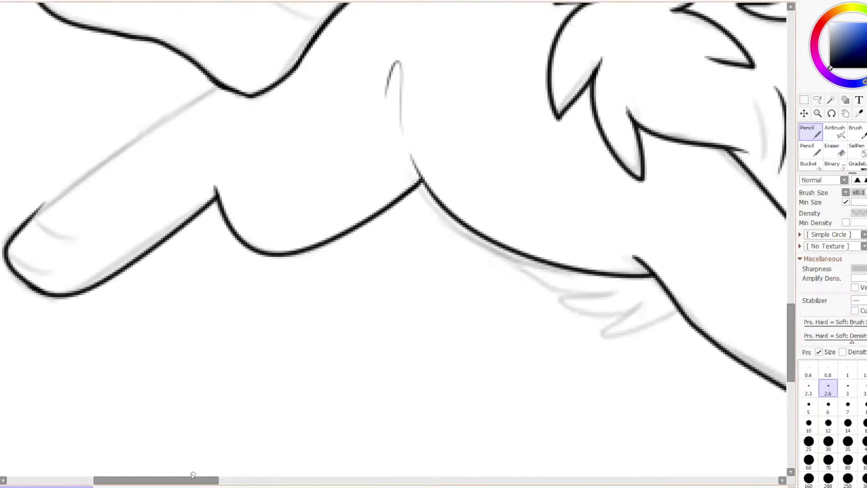
mouse_move(384, 87)
mouse_down()
mouse_move(164, 240)
mouse_move(211, 295)
mouse_up()
key(e)
key(n)
drag(199, 212, 240, 234)
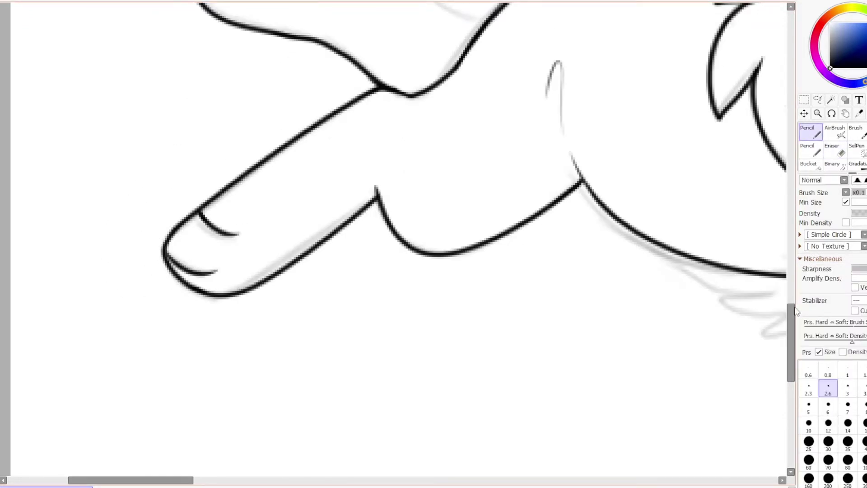
Ink both long curves of the raised bushy tail from its tip down to the back.
scroll(490, 77, down, 2)
scroll(406, 135, up, 4)
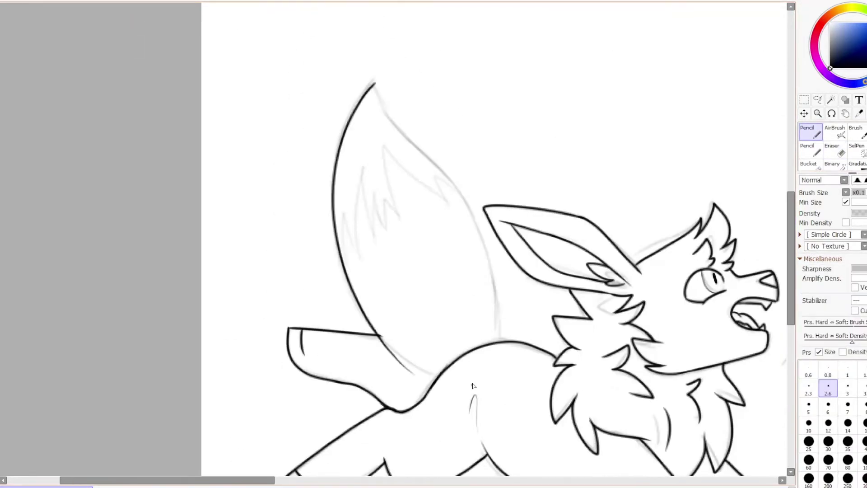
key(ctrl+z)
drag(384, 70, 434, 375)
drag(411, 64, 501, 339)
Add fur spikes at the tail base, trim the overshooting line ends and reshape the tail tip into a small split point.
key(e)
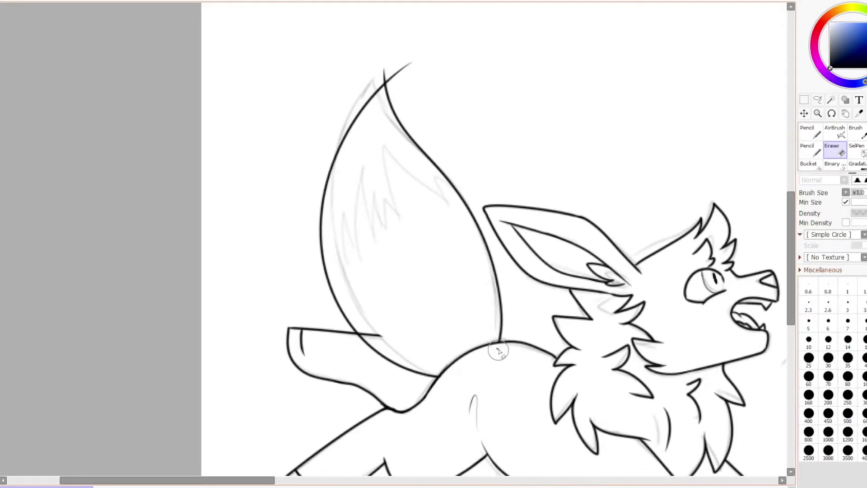
scroll(498, 351, up, 2)
key(n)
drag(391, 294, 470, 340)
scroll(388, 135, up, 10)
key(e)
drag(429, 86, 389, 118)
key(n)
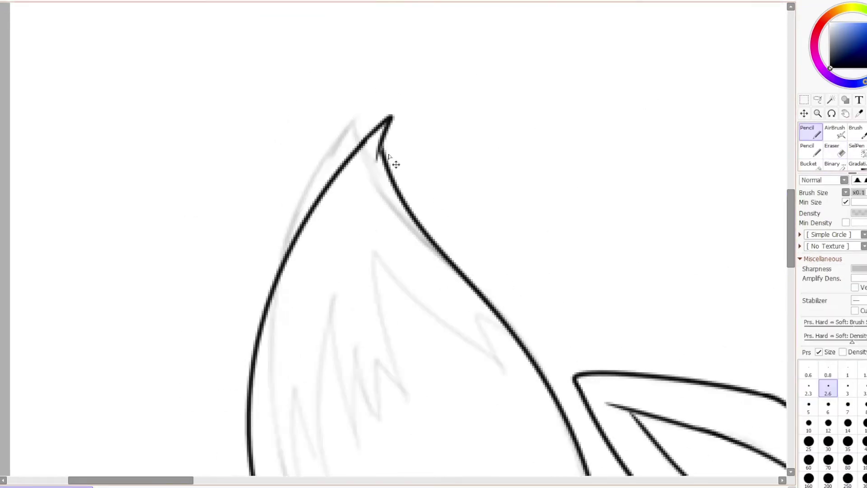
scroll(373, 149, down, 5)
scroll(316, 271, up, 1)
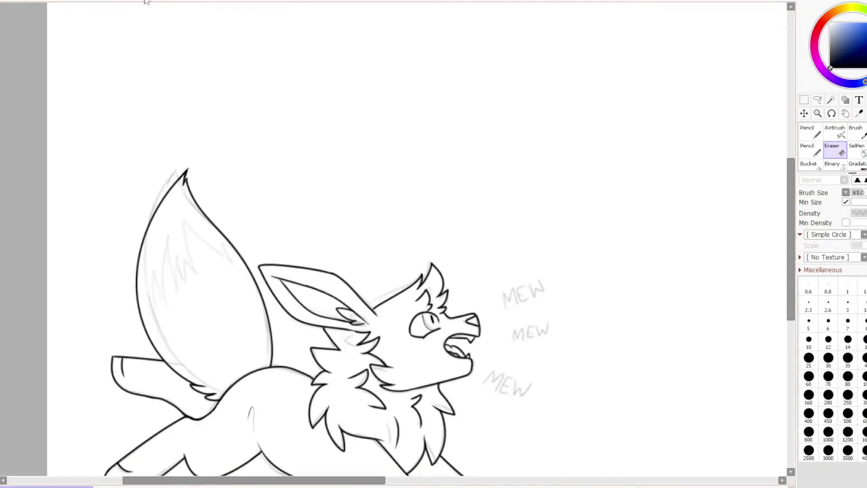
Ink the three MEW! captions over their sketches beside the running character's mouth.
scroll(253, 452, down, 1)
key(e)
scroll(253, 482, right, 1)
scroll(181, 430, up, 1)
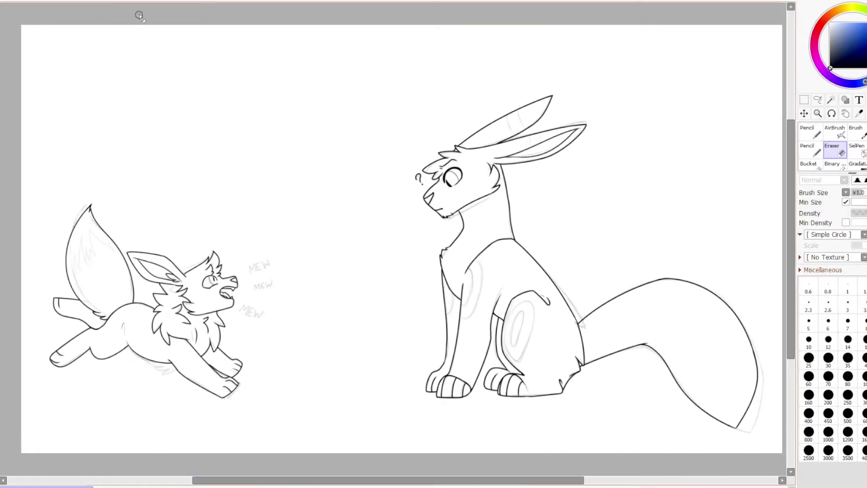
scroll(140, 16, up, 4)
scroll(434, 244, down, 3)
key(n)
scroll(158, 262, up, 4)
drag(145, 280, 158, 262)
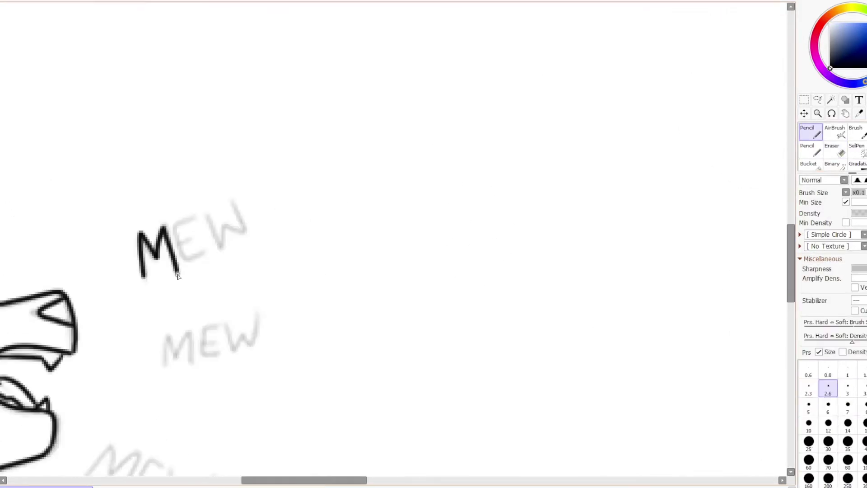
drag(226, 334, 258, 322)
scroll(257, 322, down, 3)
drag(83, 343, 137, 318)
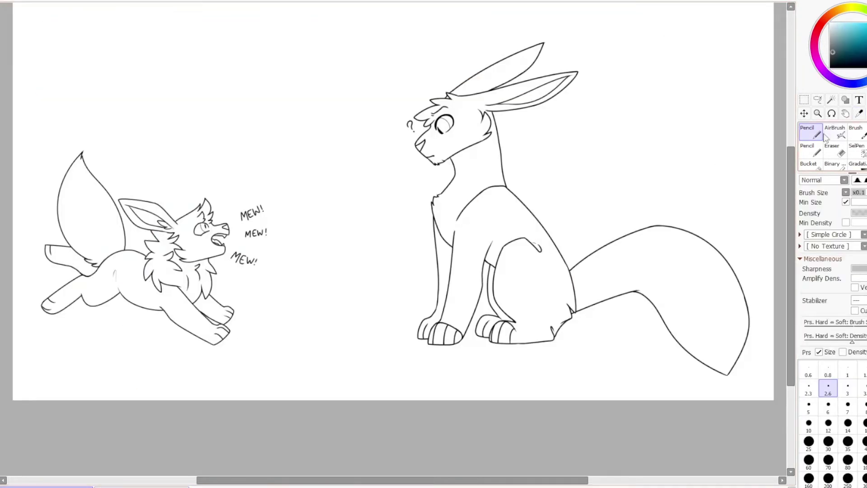
Select the enclosed areas of the sitting creature's head, body, legs, ears and tail, and fill them with dark grey-green.
drag(490, 279, 525, 239)
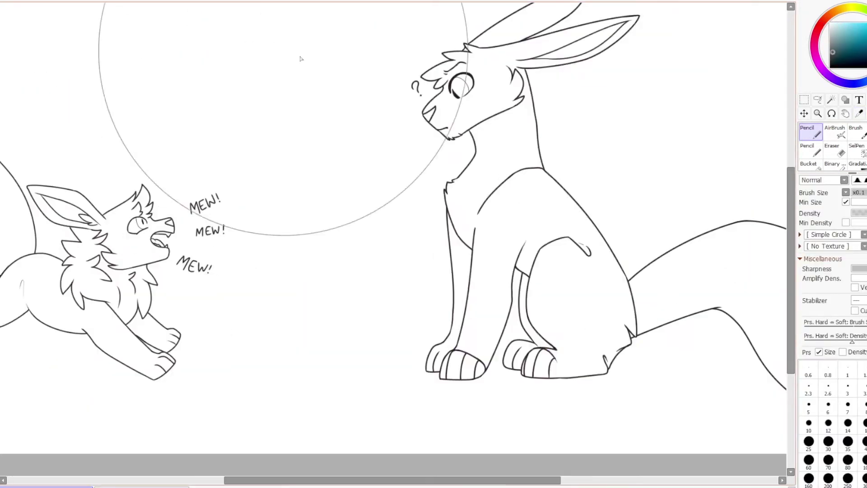
click(520, 253)
click(452, 294)
click(533, 361)
click(705, 317)
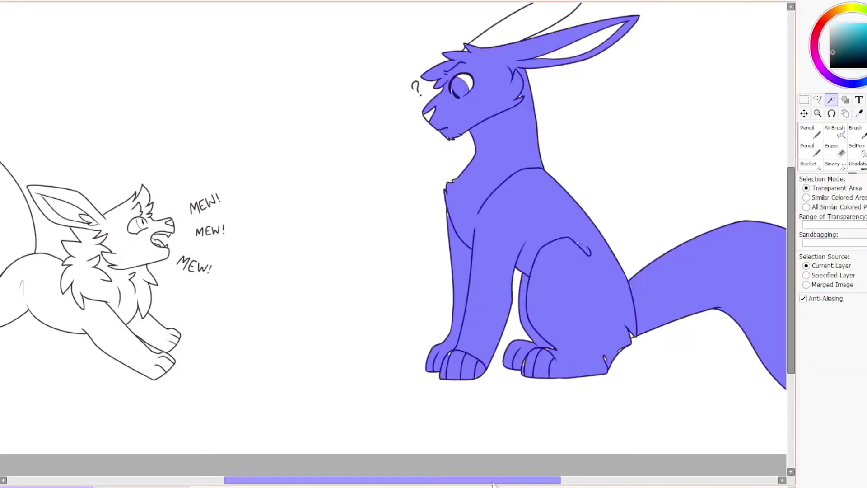
drag(519, 253, 413, 324)
drag(452, 271, 633, 384)
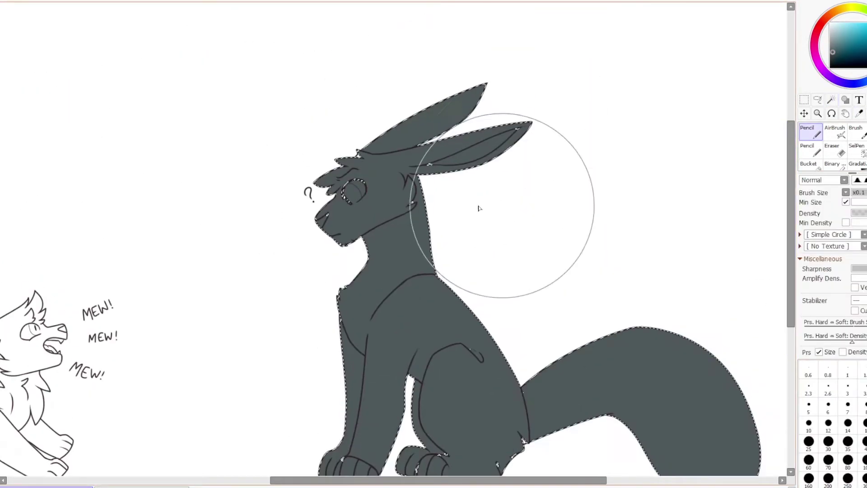
Paint the unfilled gaps around the sitting creature's head tuft dark grey-green and recolour its line art dark teal.
scroll(490, 226, up, 5)
drag(406, 36, 423, 63)
scroll(450, 124, down, 3)
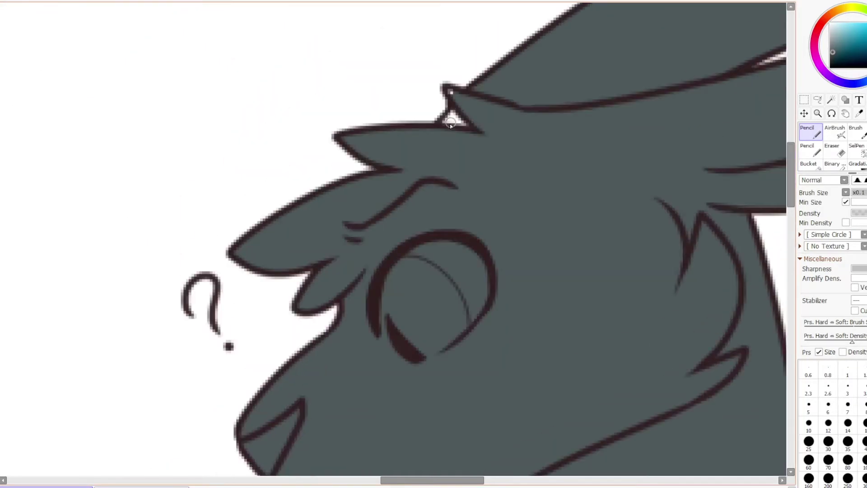
scroll(450, 124, down, 5)
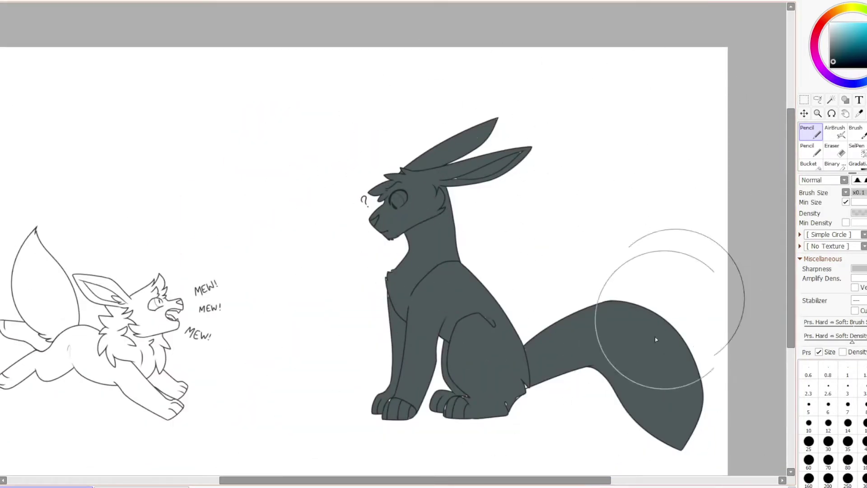
Paint over the remaining white gaps around the sitting creature's ears and paws.
scroll(655, 337, up, 6)
scroll(523, 428, down, 3)
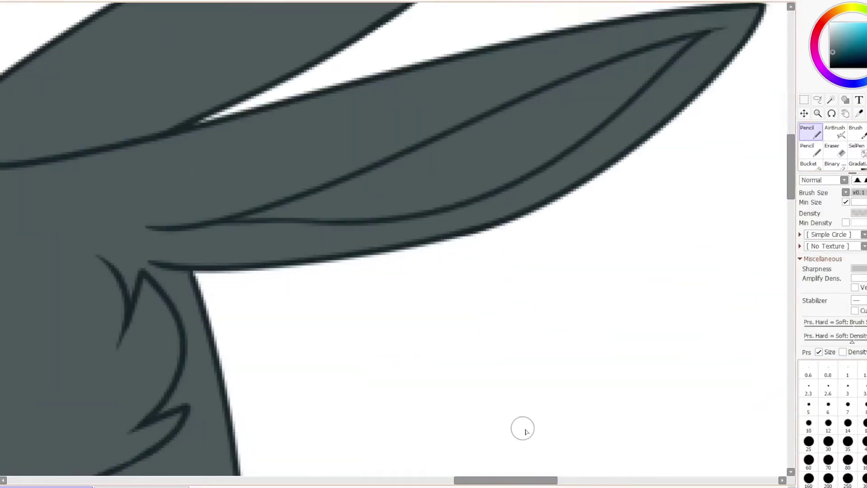
scroll(314, 280, up, 5)
drag(790, 269, 791, 382)
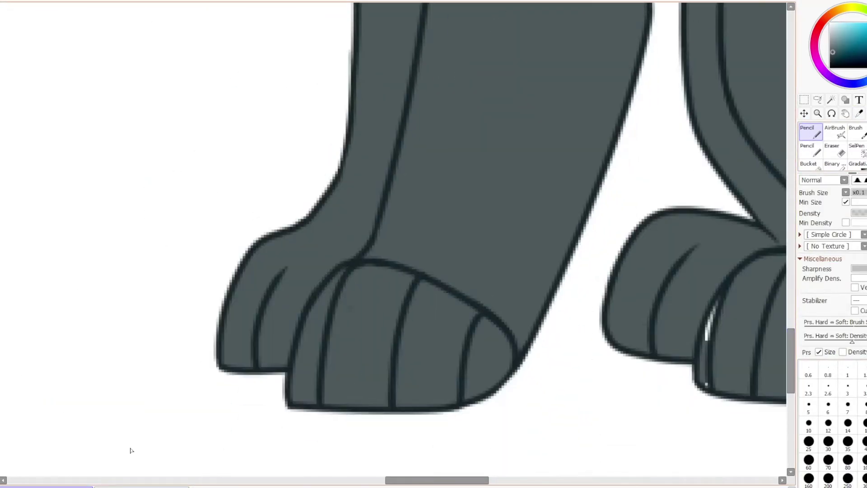
scroll(444, 282, right, 5)
scroll(583, 194, up, 10)
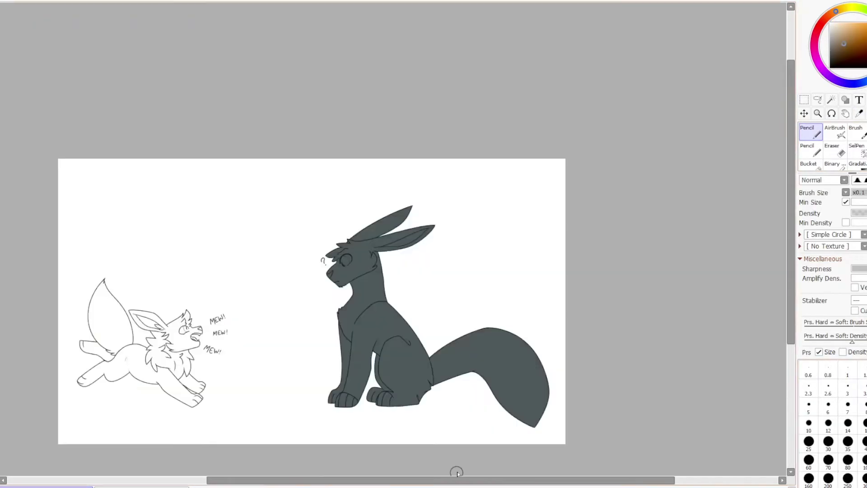
Select the enclosed areas of the running character's head, body, legs, ears and tail, and fill them with light brown.
scroll(470, 345, up, 3)
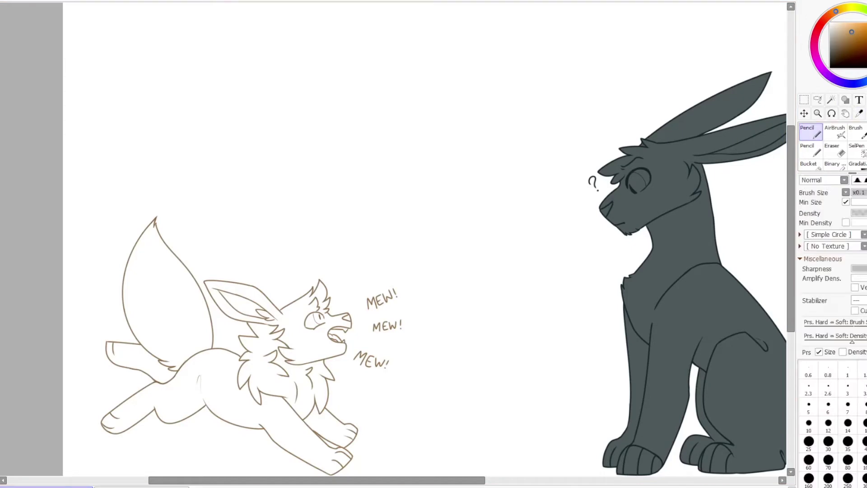
key(w)
click(316, 406)
click(348, 319)
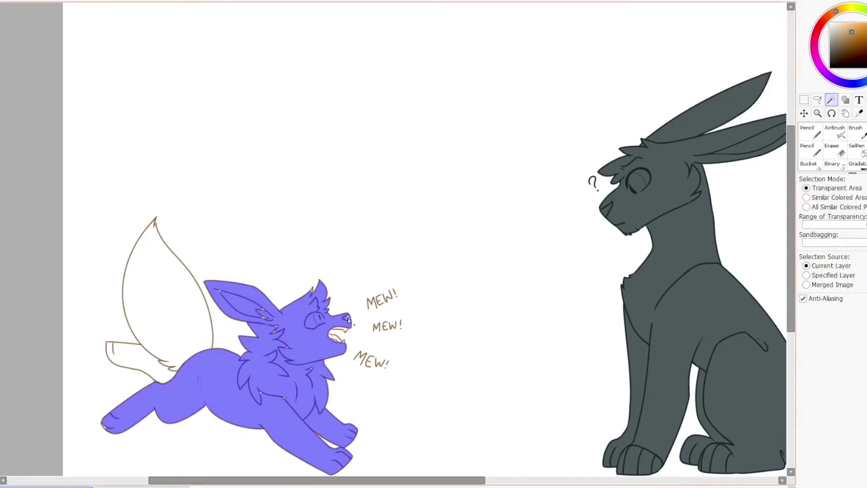
click(167, 294)
key(n)
drag(153, 280, 280, 407)
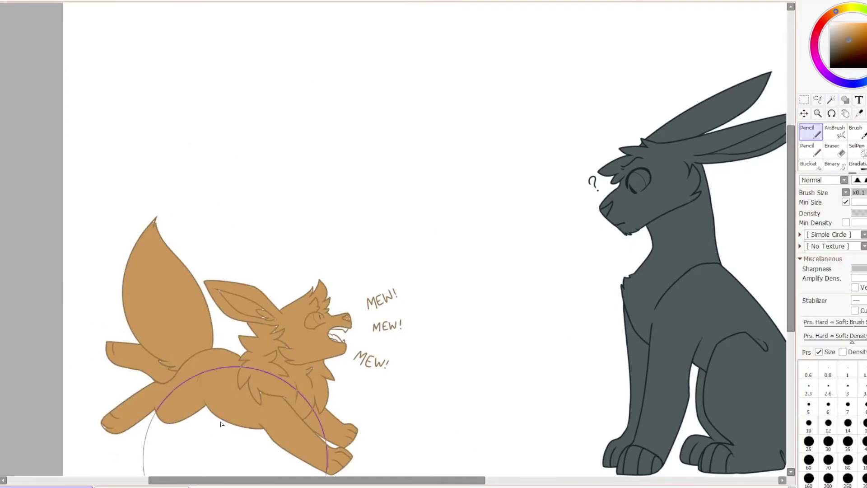
Paint over the remaining white gaps inside the running character's outline in light brown.
scroll(355, 342, up, 5)
drag(311, 483, 171, 227)
scroll(445, 307, down, 10)
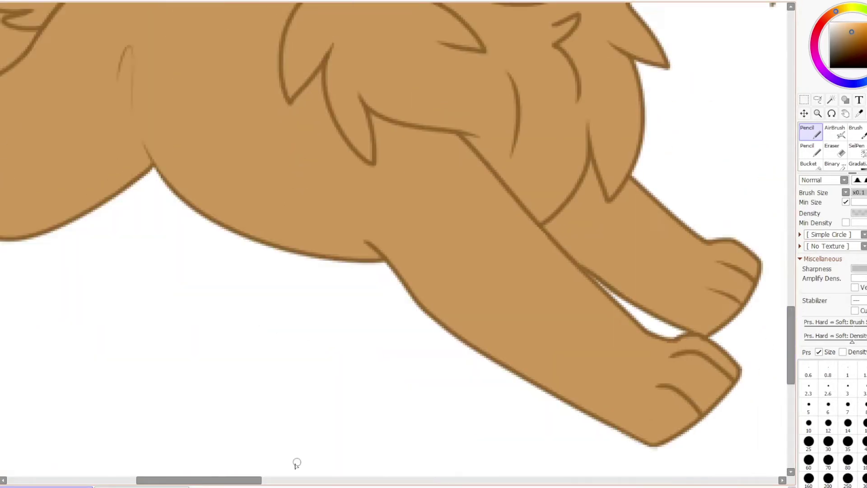
scroll(116, 233, left, 5)
scroll(116, 232, up, 15)
scroll(316, 193, down, 10)
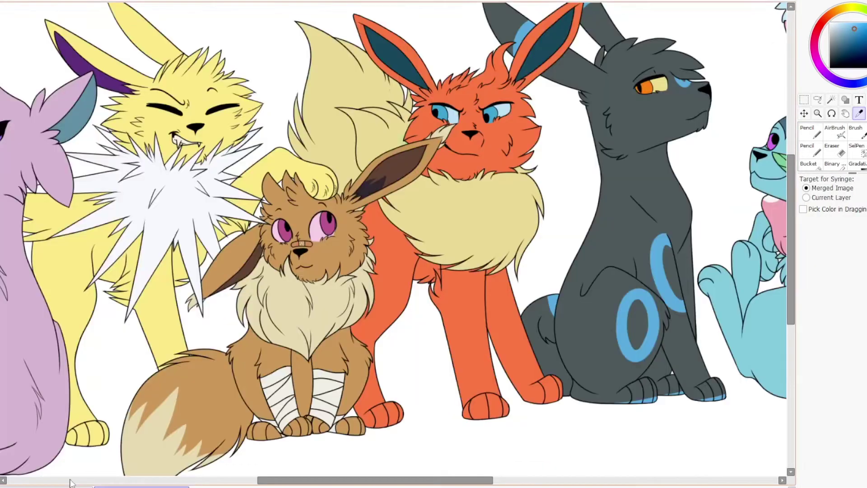
Paint light blue tips, matching the reference drawing, on the toes of the sitting creature's front and hind paws.
click(70, 486)
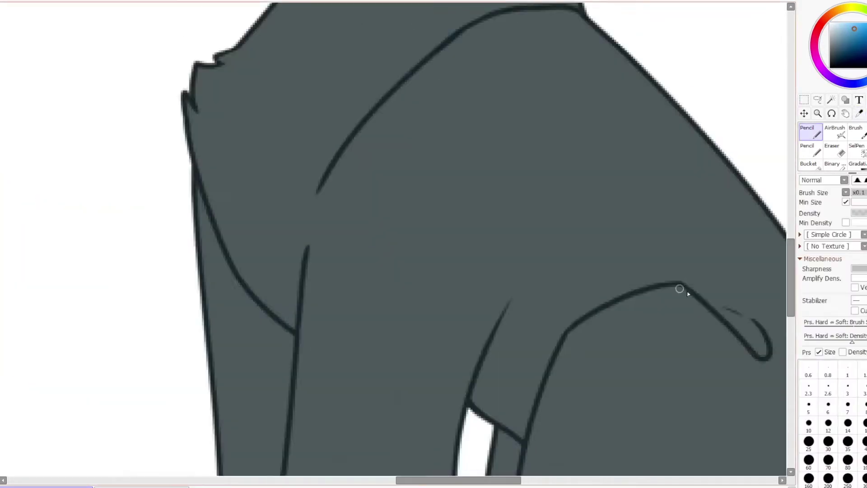
scroll(393, 244, down, 5)
scroll(393, 244, up, 3)
drag(106, 163, 194, 284)
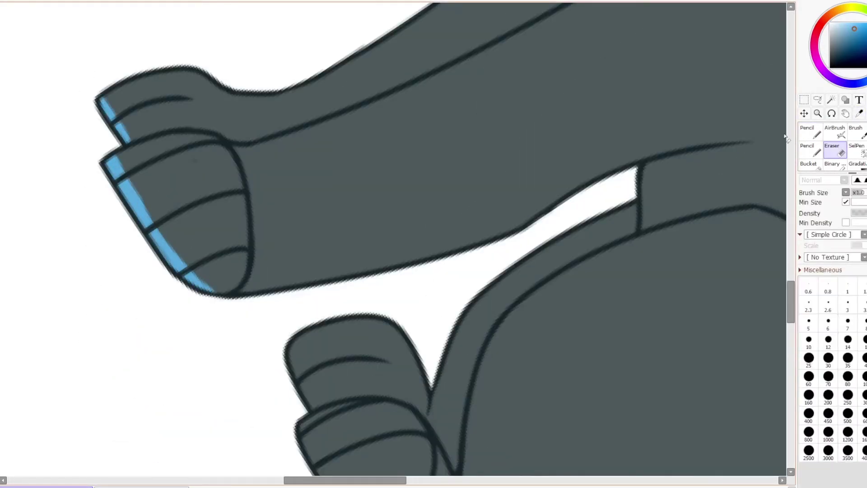
scroll(304, 242, down, 5)
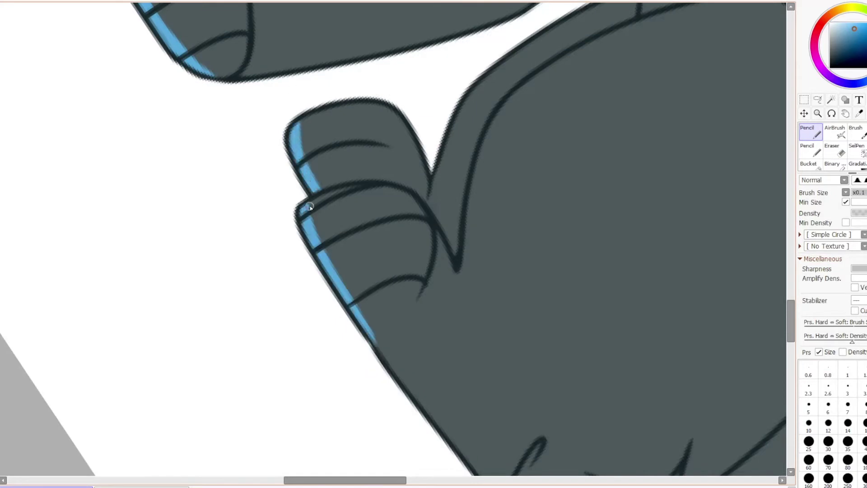
scroll(357, 305, down, 3)
scroll(393, 244, down, 3)
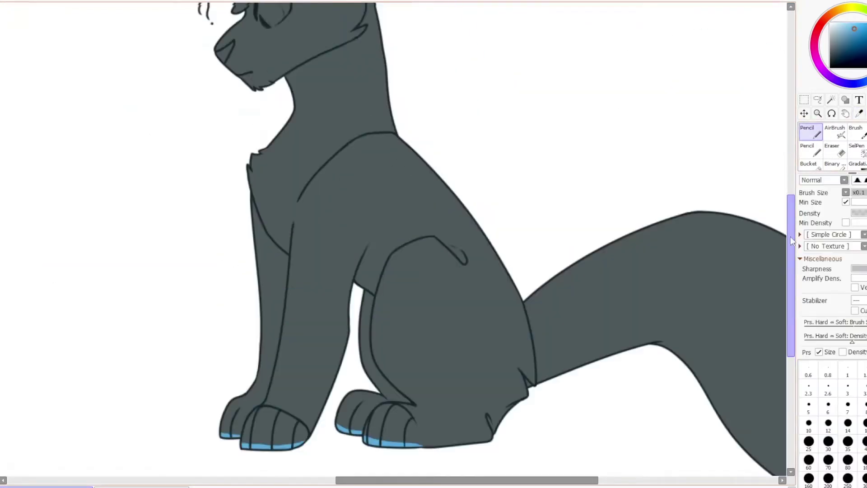
Outline a curved marking at the top of the sitting creature's near front leg following the sketch, and fill it light blue.
scroll(260, 181, up, 4)
scroll(260, 167, up, 2)
drag(185, 335, 256, 152)
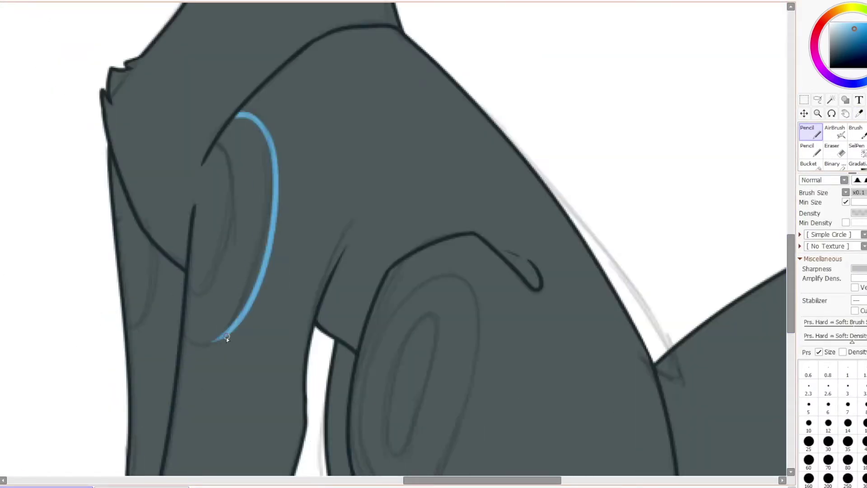
mouse_move(227, 338)
mouse_down()
mouse_move(186, 323)
mouse_move(225, 146)
mouse_up()
key(e)
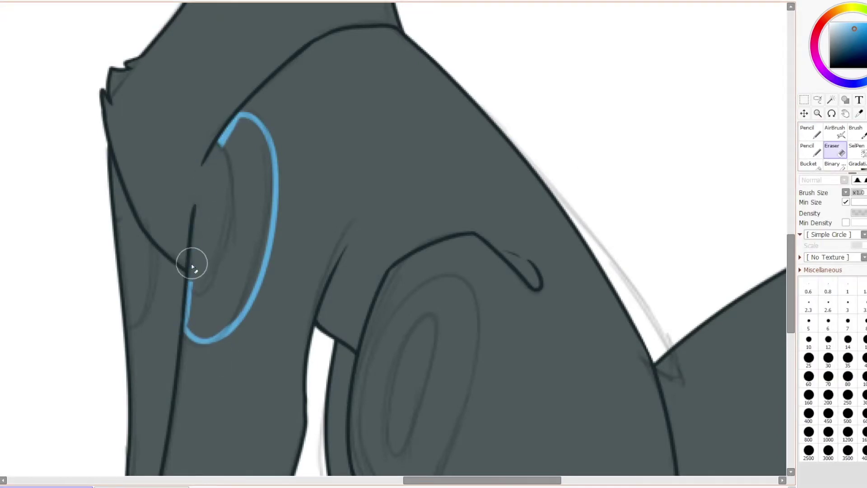
key(n)
key(g)
drag(158, 288, 361, 287)
click(397, 290)
Reshape the lower end of the near front leg's curved marking and paint a light blue patch on the far front leg.
key(e)
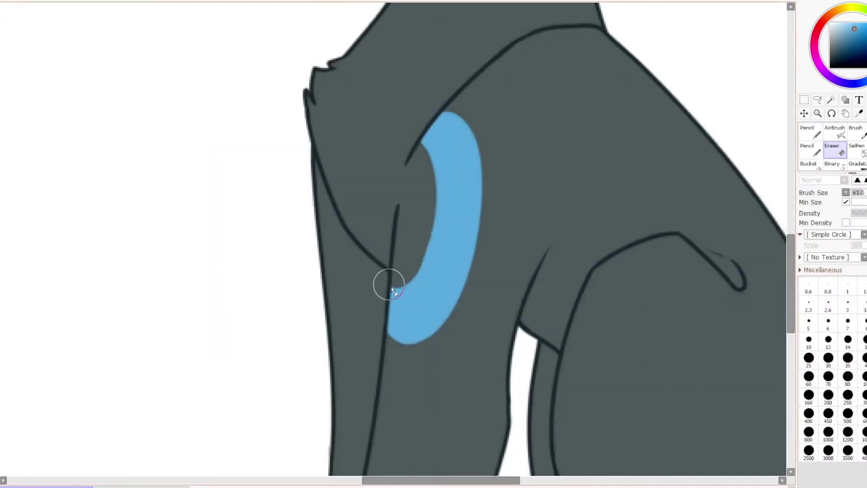
key(n)
mouse_move(453, 327)
mouse_down()
mouse_move(432, 332)
mouse_move(382, 316)
mouse_up()
key(e)
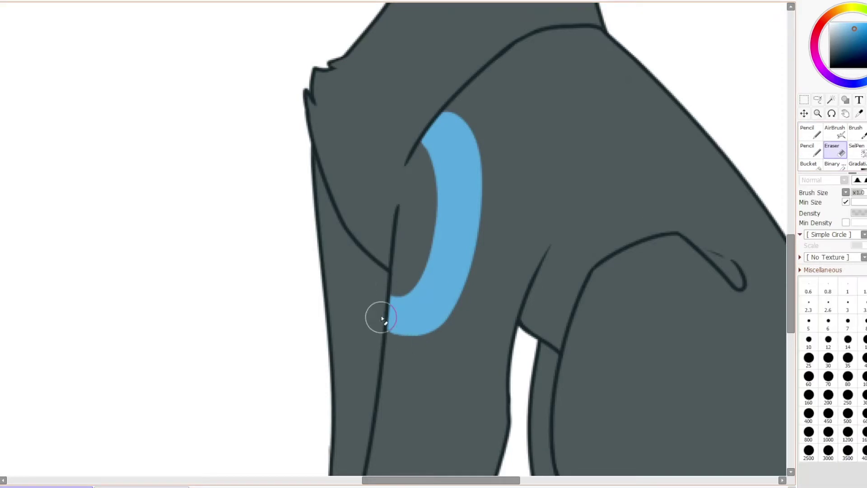
key(n)
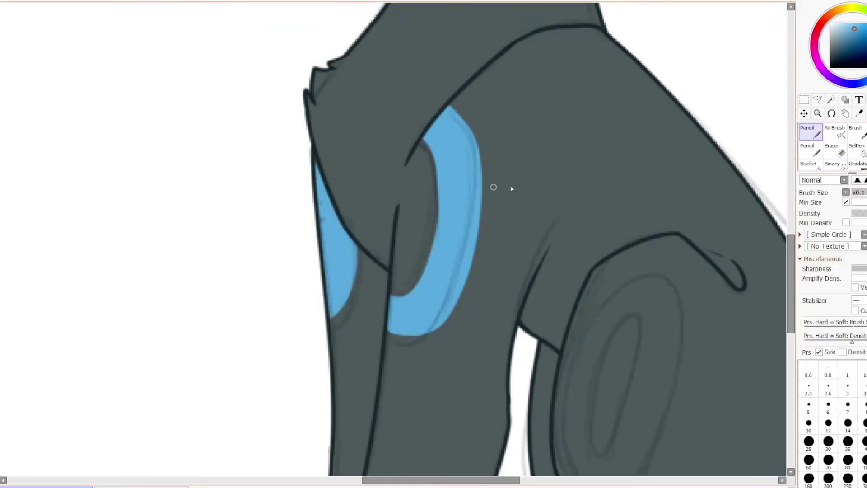
key(e)
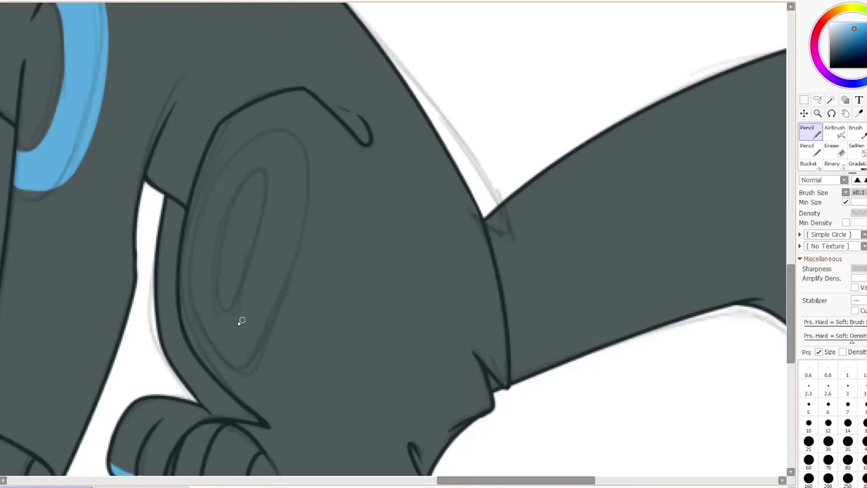
Paint a light blue oval ring on the sitting creature's thigh over the sketched marking.
drag(249, 370, 276, 140)
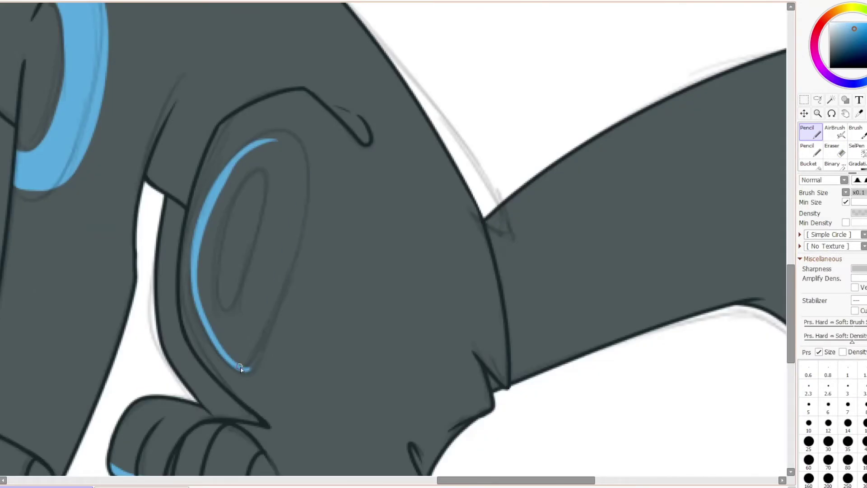
drag(277, 139, 246, 369)
drag(228, 310, 242, 306)
key(n)
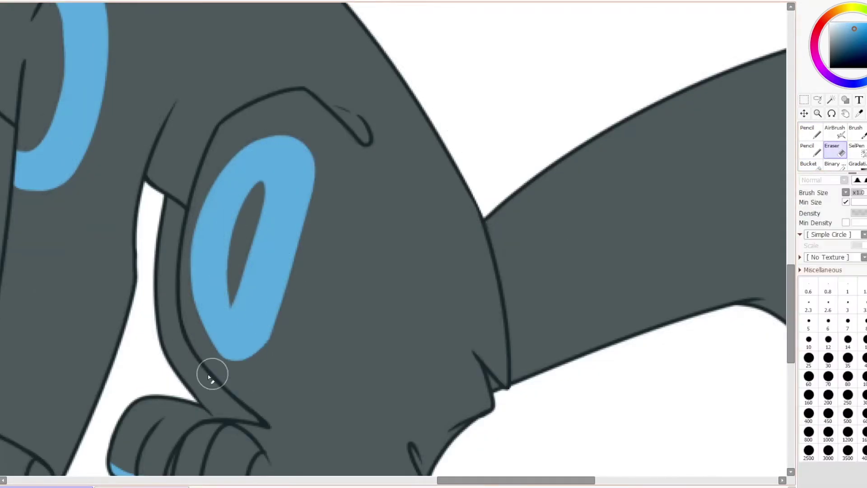
Fill the thigh ring solid, erase a wider oval opening in its centre and round off its lower edge.
mouse_move(213, 372)
mouse_down()
mouse_move(245, 194)
mouse_move(239, 294)
mouse_up()
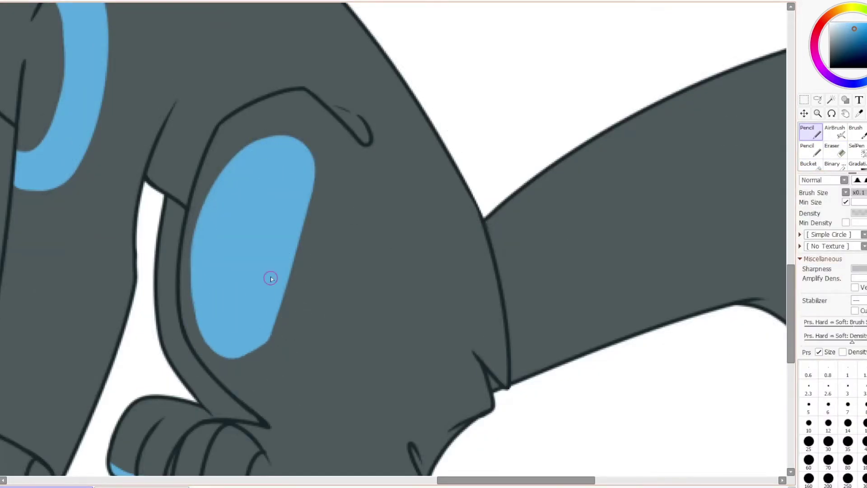
click(827, 156)
mouse_move(277, 188)
mouse_down()
mouse_move(231, 300)
mouse_move(276, 251)
mouse_up()
mouse_move(218, 277)
mouse_down()
mouse_move(259, 175)
mouse_move(228, 275)
mouse_move(228, 266)
mouse_move(236, 231)
mouse_move(252, 298)
mouse_move(267, 175)
mouse_up()
key(n)
drag(273, 327, 296, 187)
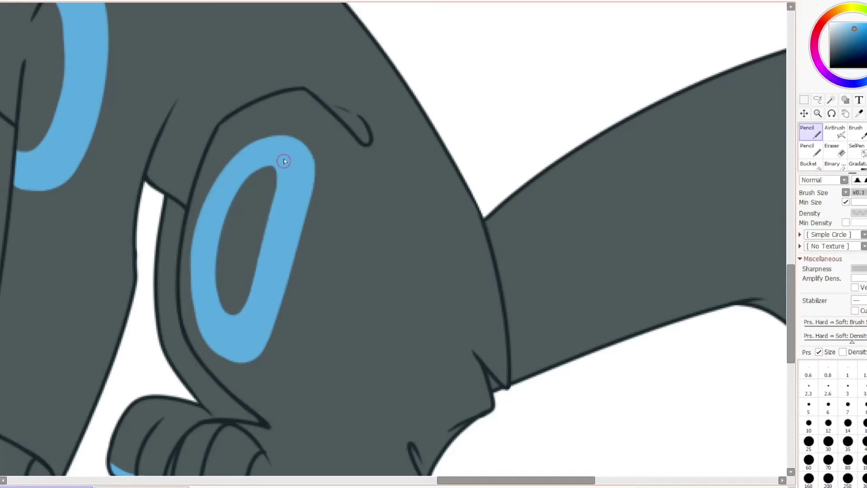
Paint a light blue mark beside the sitting creature's eye and bands across both ears, erasing the blue inside the inner ear.
scroll(236, 227, down, 5)
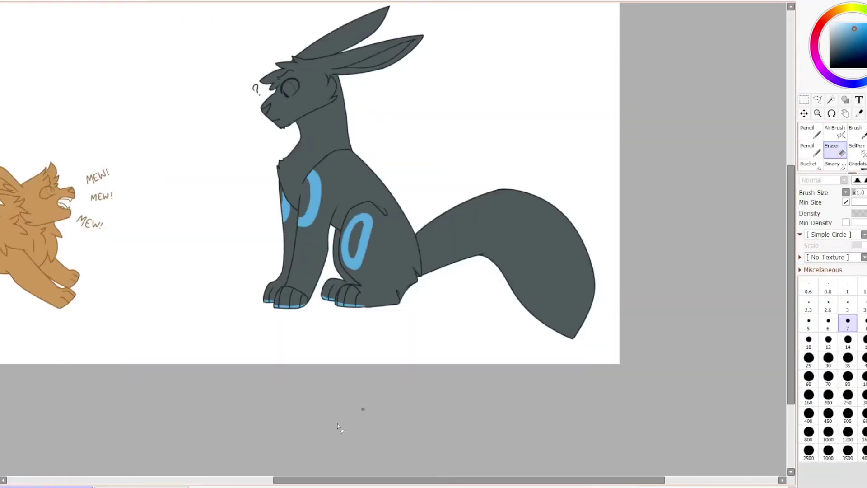
scroll(316, 272, up, 4)
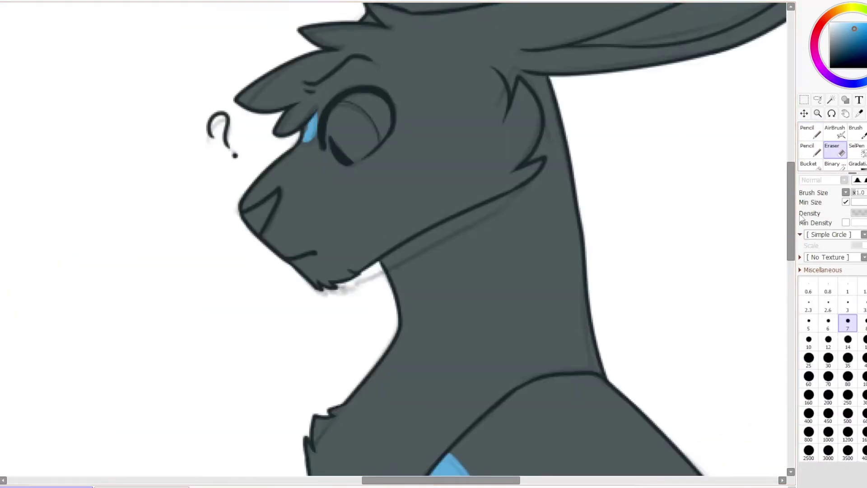
scroll(714, 206, up, 3)
scroll(723, 209, up, 1)
key(e)
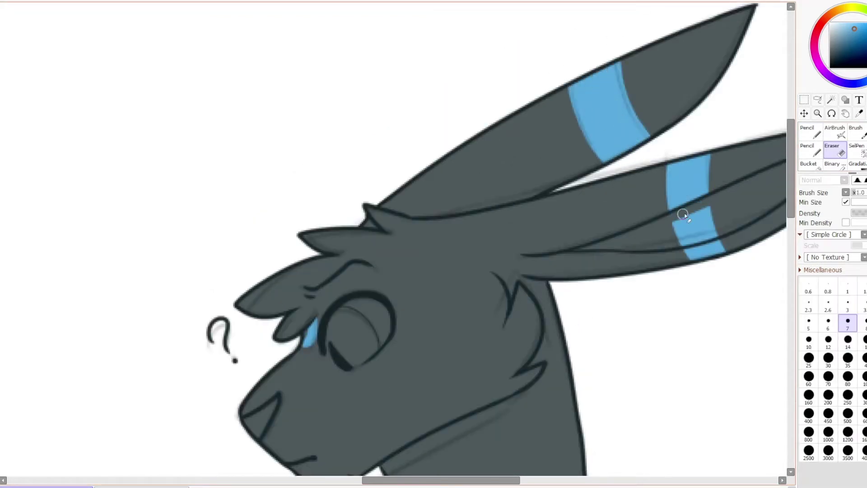
scroll(718, 219, up, 2)
key(n)
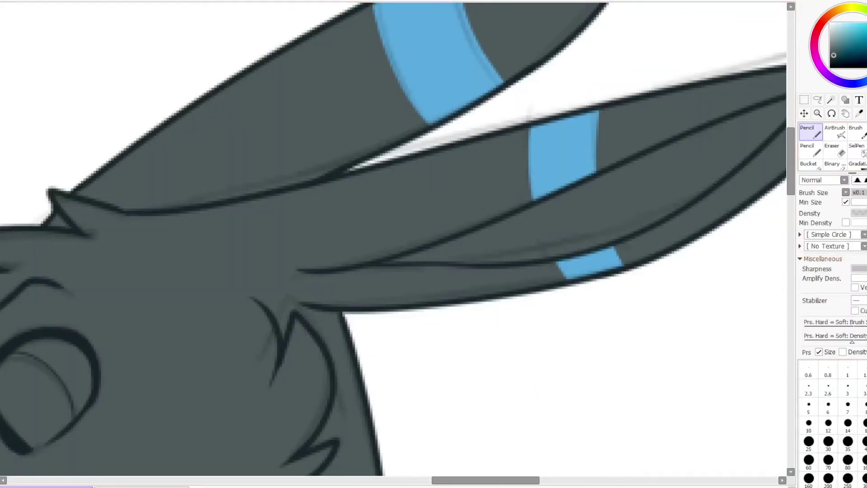
Fill the inside of the sitting creature's near ear with dark teal.
scroll(652, 149, right, 3)
mouse_move(669, 97)
mouse_down()
mouse_move(534, 207)
mouse_move(313, 249)
mouse_move(656, 109)
mouse_up()
alt+click(313, 249)
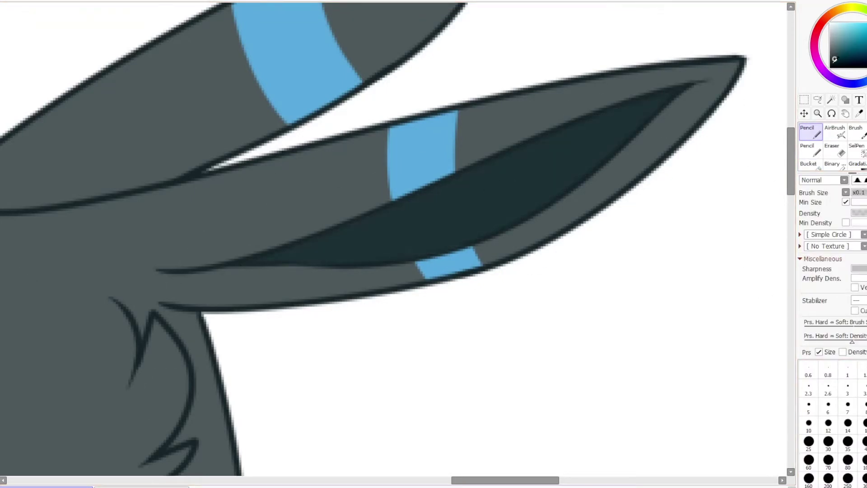
scroll(180, 27, up, 1)
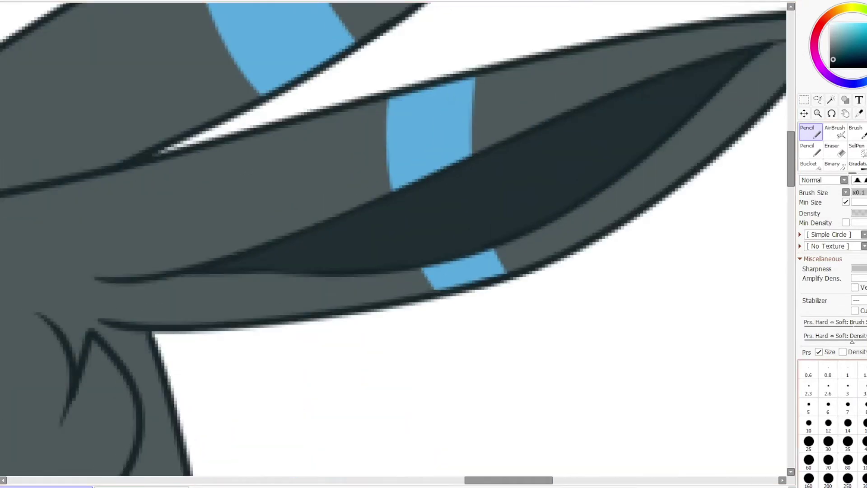
Paint a wide curved light blue band across the sitting creature's tail and trim its edges.
scroll(600, 110, down, 5)
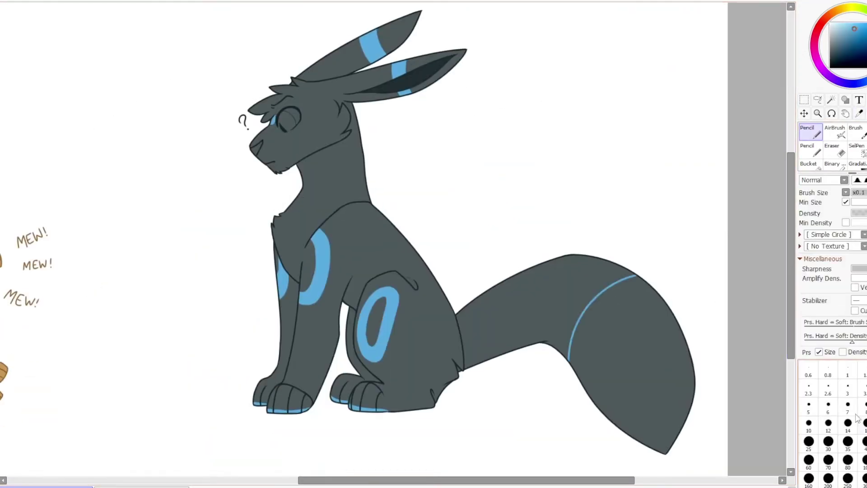
mouse_move(560, 289)
mouse_down()
mouse_move(701, 304)
mouse_move(587, 325)
mouse_move(583, 400)
mouse_up()
key(e)
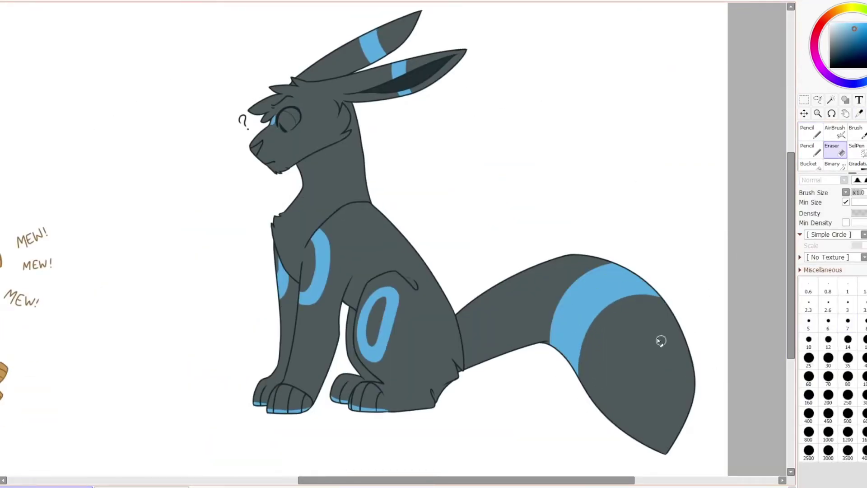
key(b)
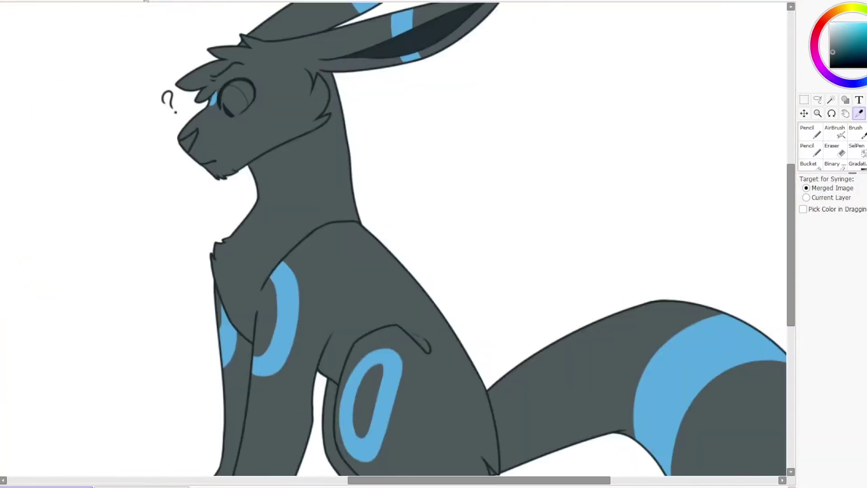
Fill the sitting creature's nose with very dark teal.
scroll(371, 237, up, 4)
key(n)
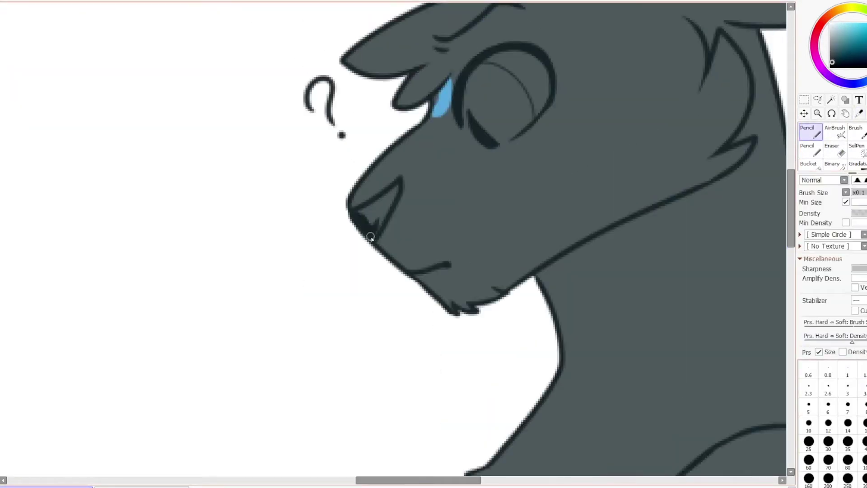
alt+click(392, 201)
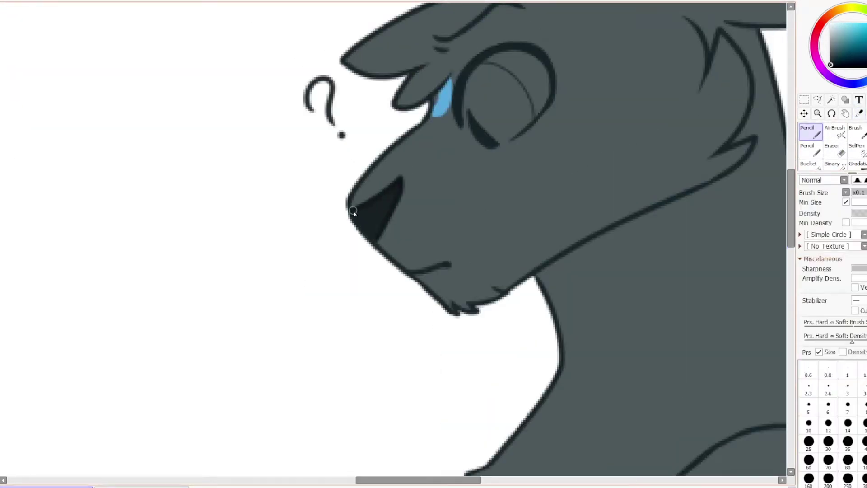
scroll(135, 48, down, 3)
scroll(136, 48, down, 2)
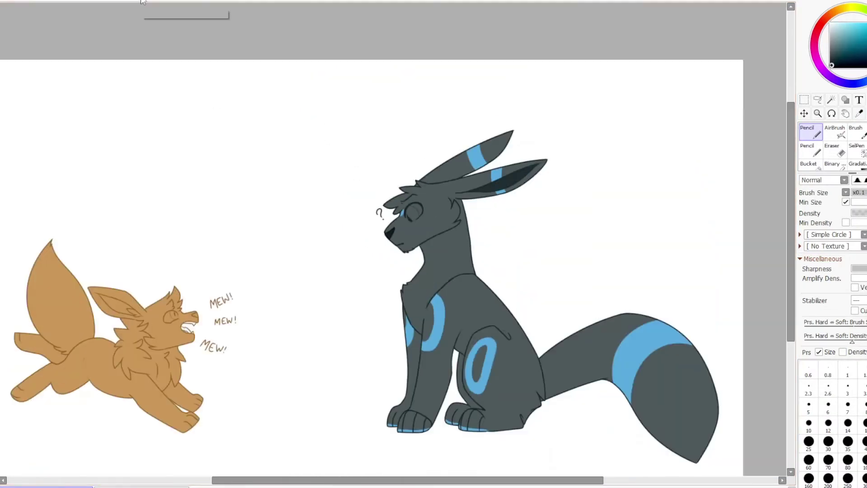
Paint the sitting creature's iris orange and recolour its pupil dark reddish brown.
scroll(143, 1, up, 1)
scroll(393, 212, up, 3)
scroll(393, 213, down, 4)
alt+click(649, 33)
scroll(649, 33, up, 4)
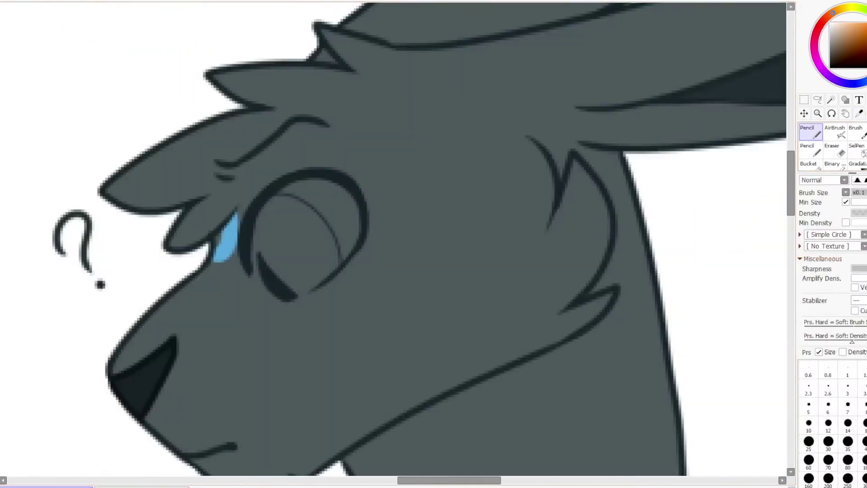
drag(256, 237, 306, 290)
drag(333, 247, 289, 244)
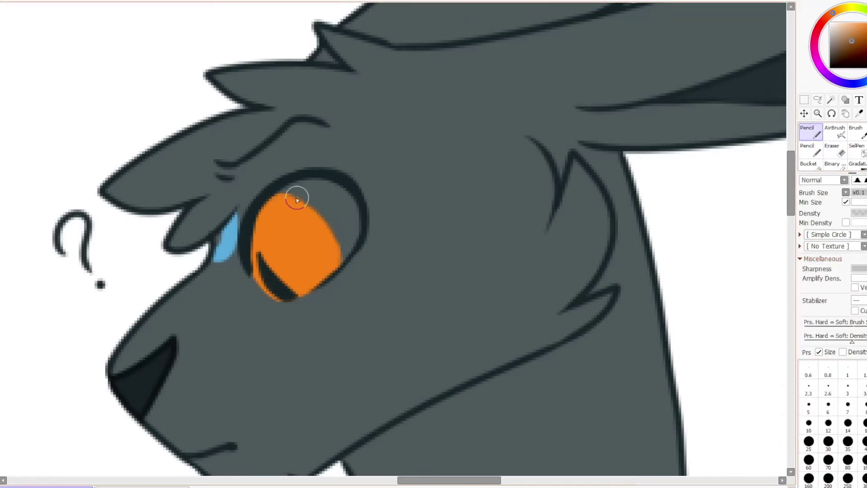
drag(257, 255, 293, 296)
Recolour the thick outline around the sitting creature's eye black.
alt+click(266, 180)
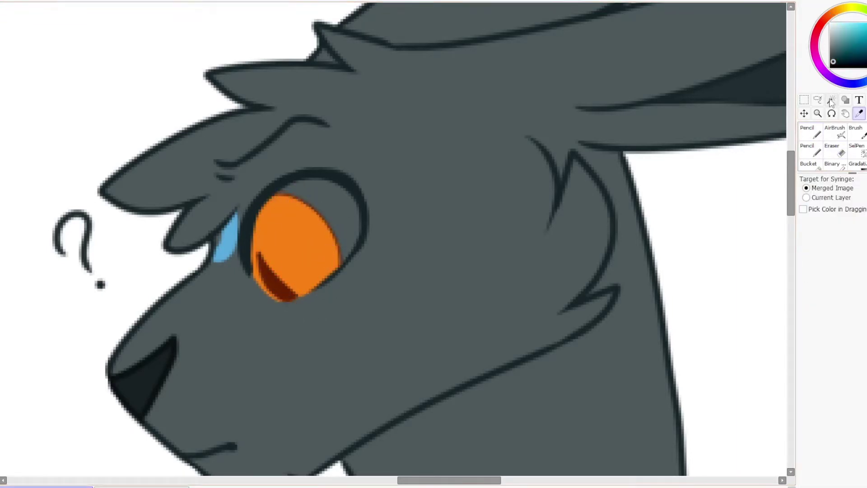
drag(249, 272, 266, 182)
scroll(488, 217, down, 4)
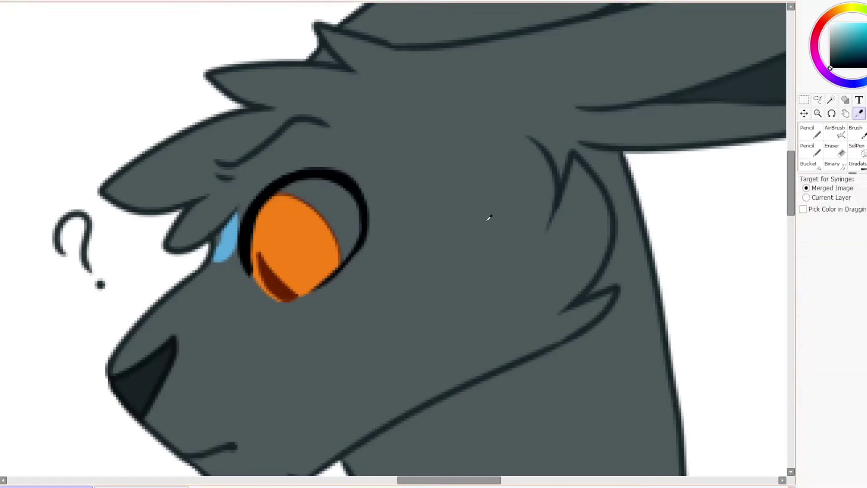
Recolour the outer edge line of the sitting creature's iris dark reddish brown to match the pupil.
scroll(488, 217, up, 4)
alt+click(270, 260)
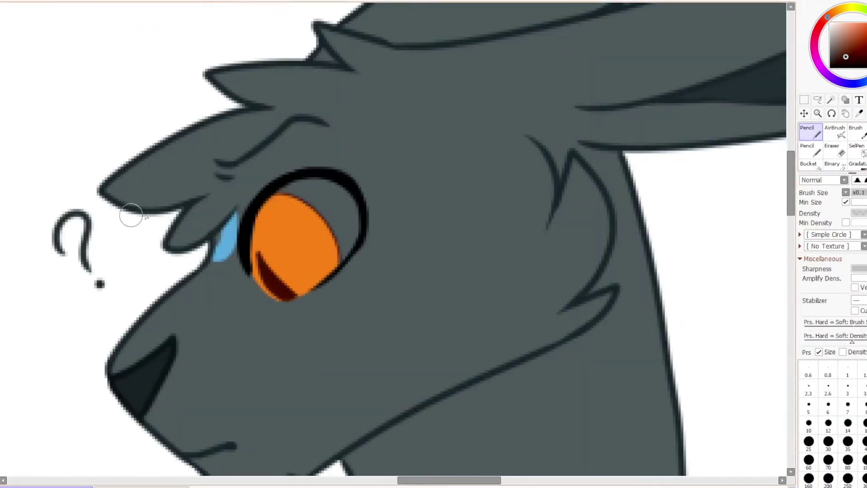
key(b)
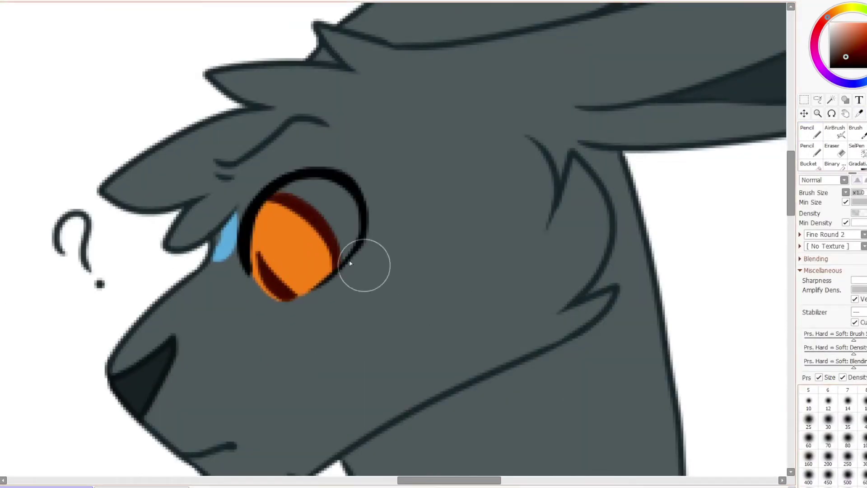
drag(364, 264, 307, 248)
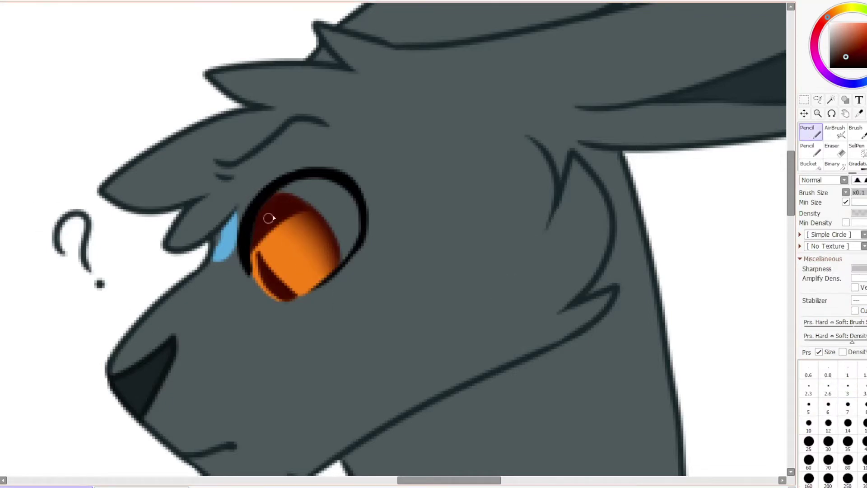
key(ctrl+z)
key(ctrl+z)
key(ctrl+z)
Fill the sitting creature's eye white beside the orange iris with pale yellow.
click(817, 132)
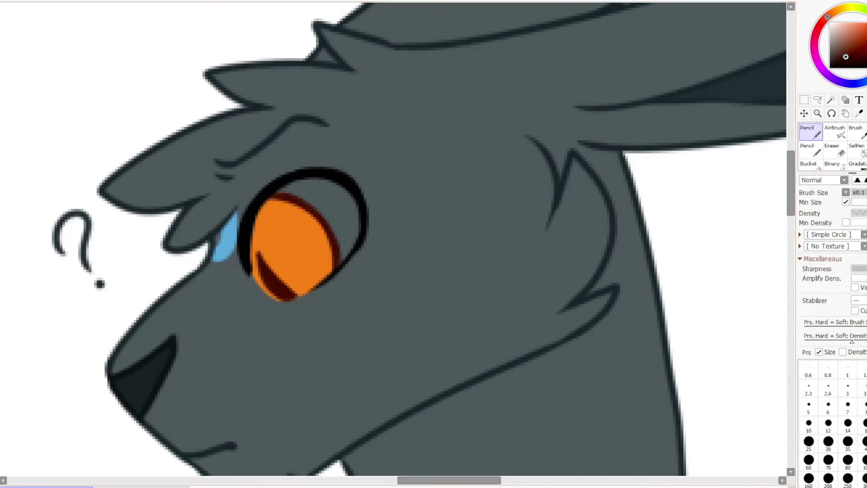
scroll(284, 189, down, 4)
scroll(284, 189, up, 4)
drag(284, 189, 321, 187)
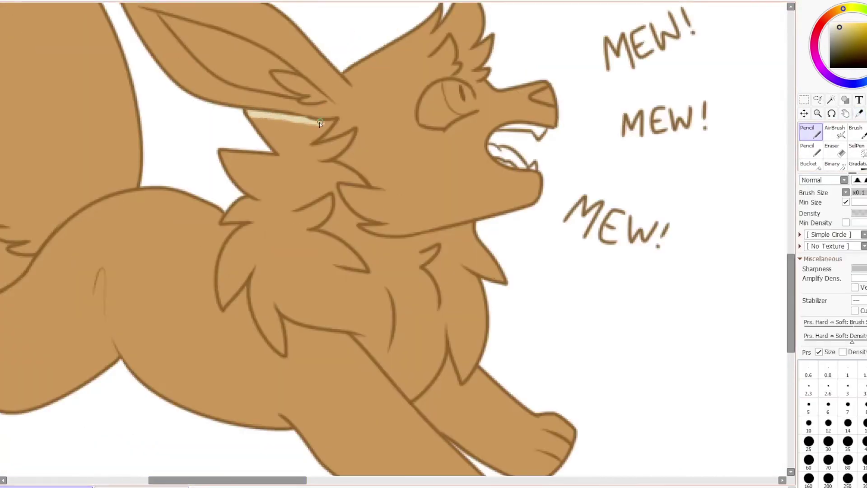
Paint the running character's neck and chest ruff cream, following its jagged fur outline.
scroll(319, 122, up, 2)
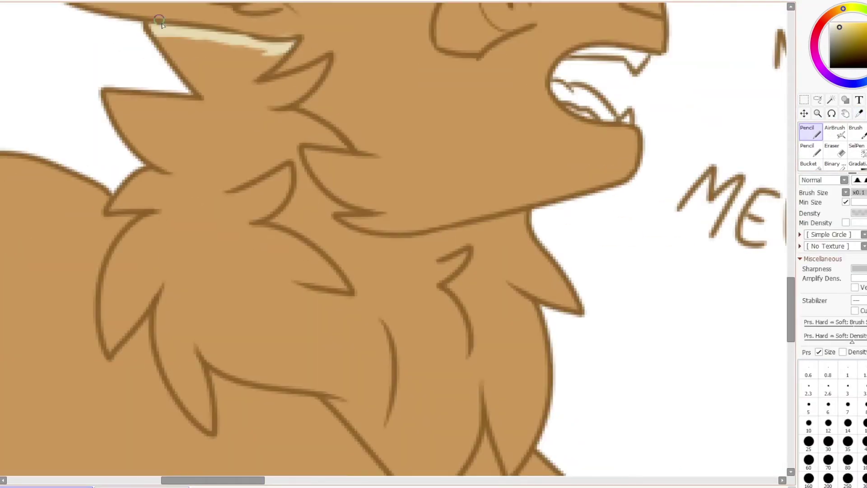
drag(112, 103, 153, 177)
drag(168, 209, 168, 277)
drag(174, 365, 162, 288)
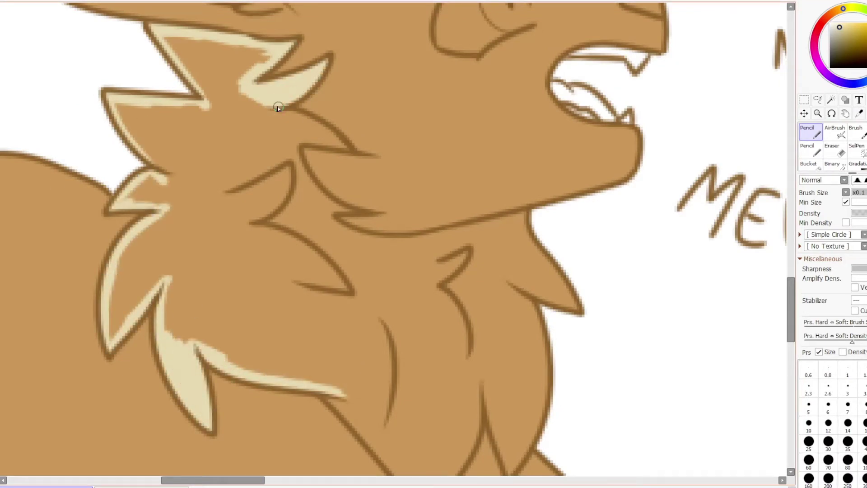
scroll(545, 211, down, 2)
drag(344, 310, 396, 379)
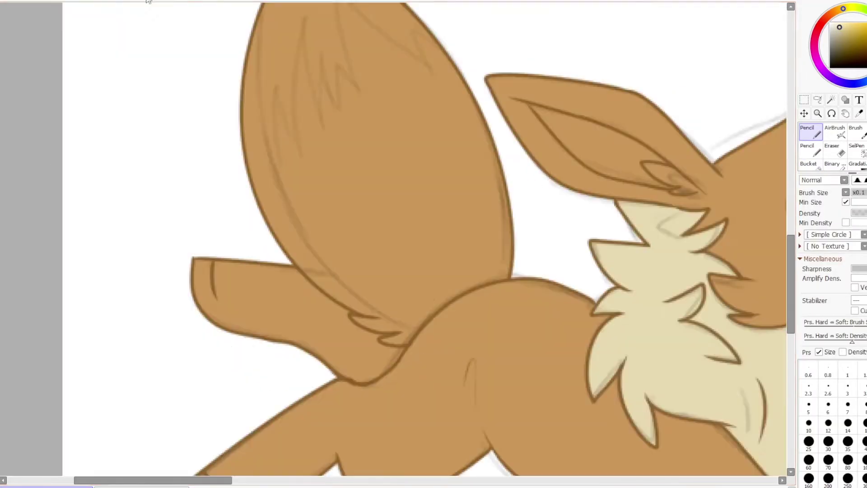
Outline jagged fur tufts across the running character's tail and fill the tip above them with cream.
scroll(271, 181, up, 3)
drag(270, 165, 253, 253)
drag(298, 172, 328, 285)
drag(355, 126, 389, 290)
drag(426, 171, 412, 250)
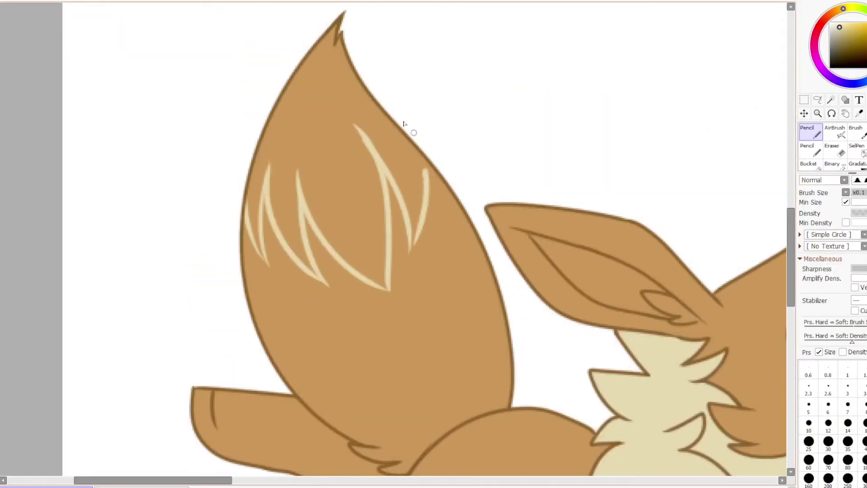
click(412, 147)
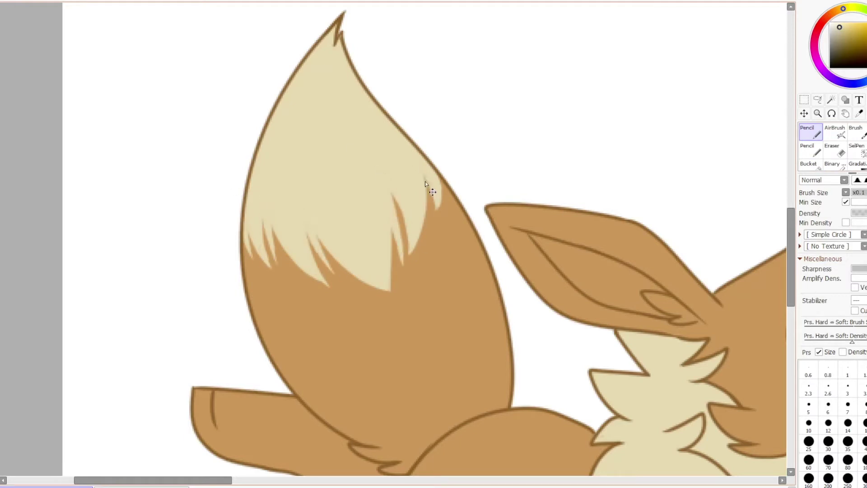
Select the cream tip marking on the running character's tail and apply a transform to it.
scroll(333, 290, down, 5)
scroll(196, 269, up, 3)
drag(135, 72, 196, 270)
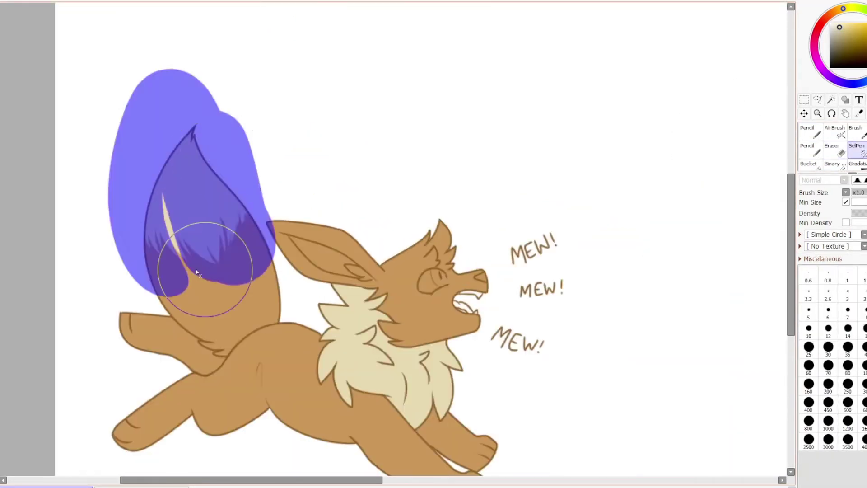
key(ctrl+t)
key(Return)
Fill the inside of the running character's ear with dark brown, leaving the fur tuft uncovered.
scroll(209, 205, down, 3)
scroll(54, 39, up, 2)
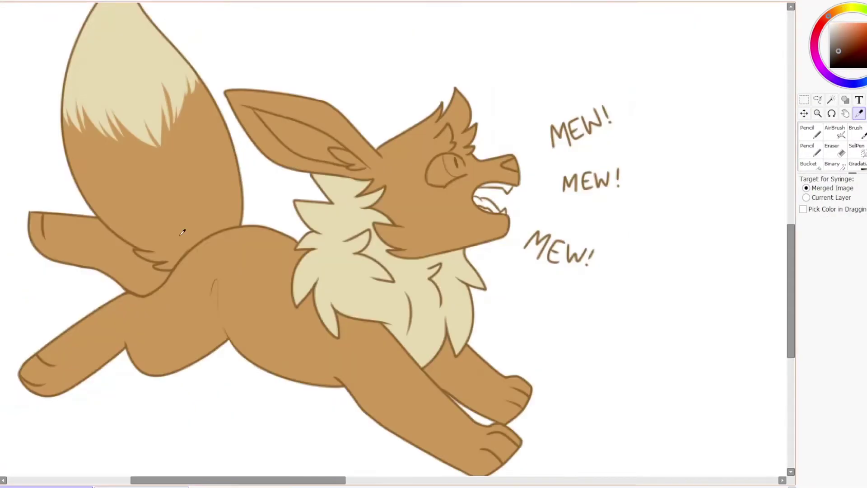
scroll(183, 232, up, 3)
key(n)
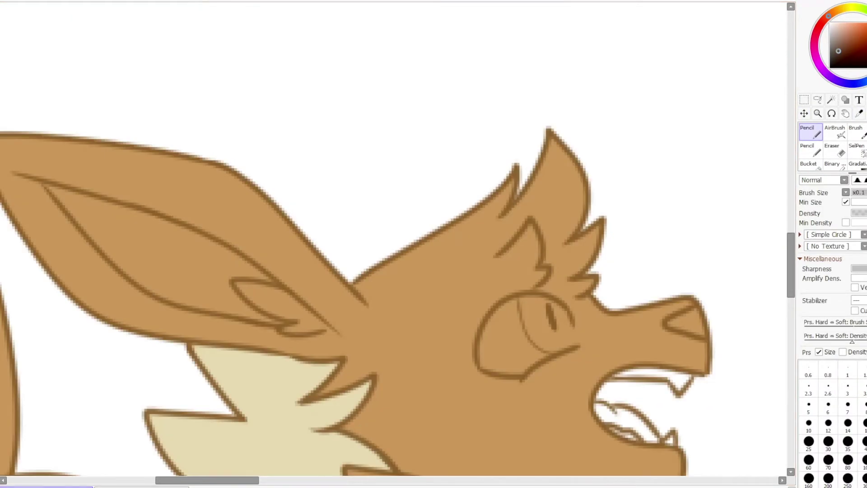
mouse_move(101, 206)
mouse_down()
mouse_move(61, 189)
mouse_move(124, 262)
mouse_up()
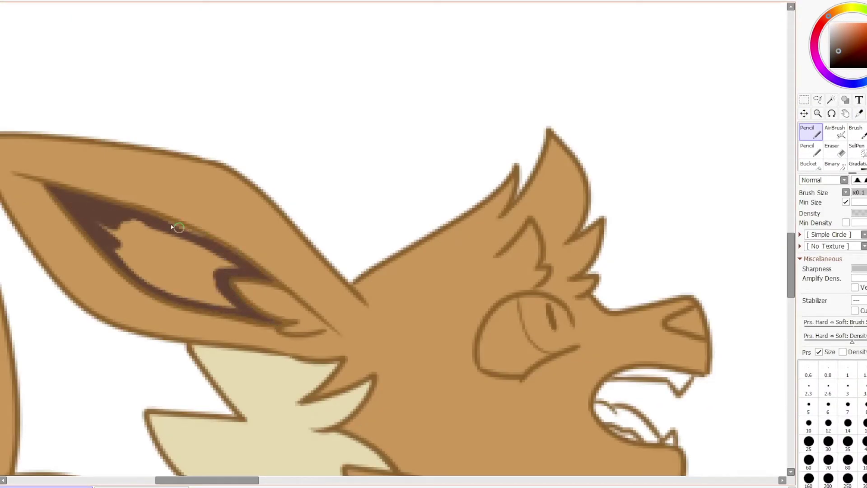
mouse_move(172, 226)
mouse_down()
mouse_move(133, 248)
mouse_move(279, 284)
mouse_move(234, 258)
mouse_up()
Paint a darker purple-black area with a jagged edge in the base of the running character's inner ear.
click(815, 50)
click(831, 59)
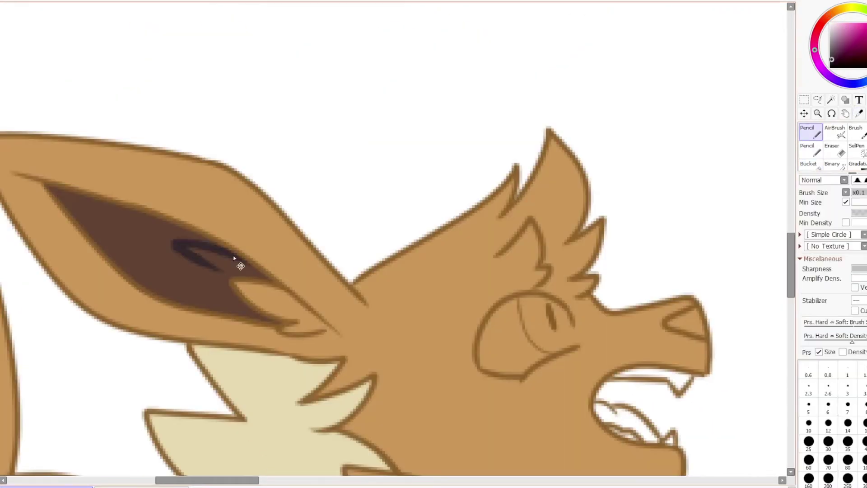
scroll(283, 326, down, 3)
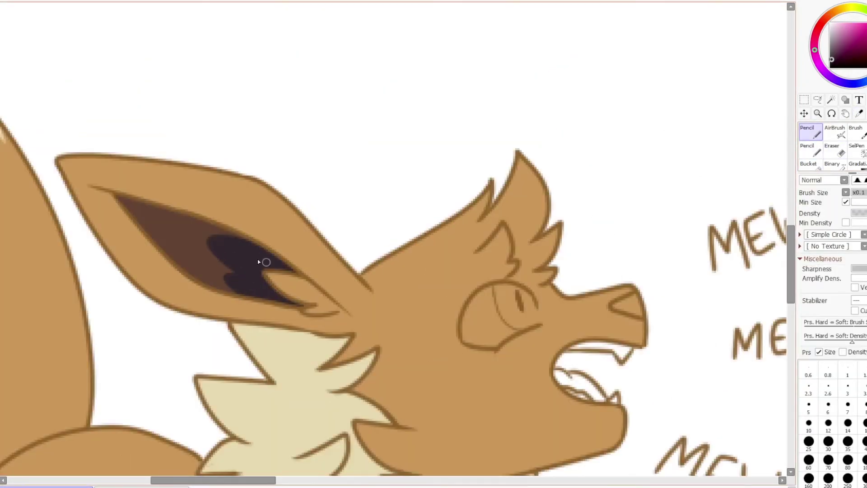
scroll(258, 257, up, 2)
Recolour the brown outlines of the running character's cream ruff to a muted tan.
scroll(393, 239, up, 1)
scroll(393, 239, right, 3)
click(842, 28)
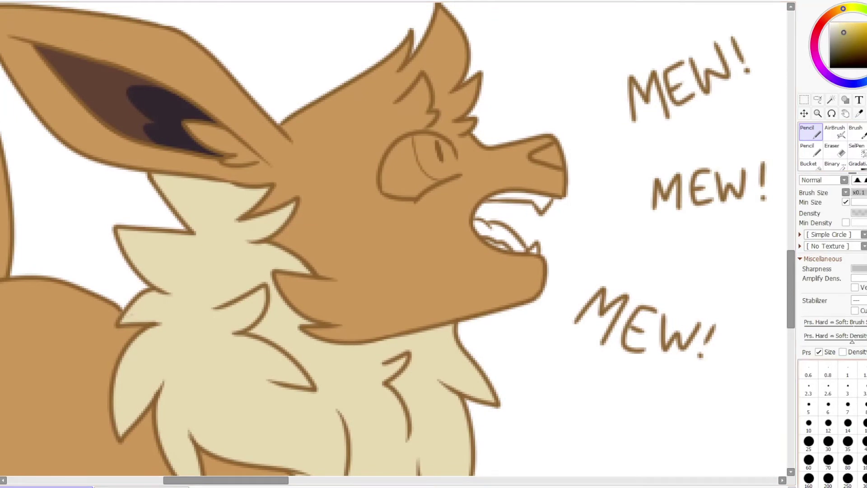
drag(175, 213, 168, 188)
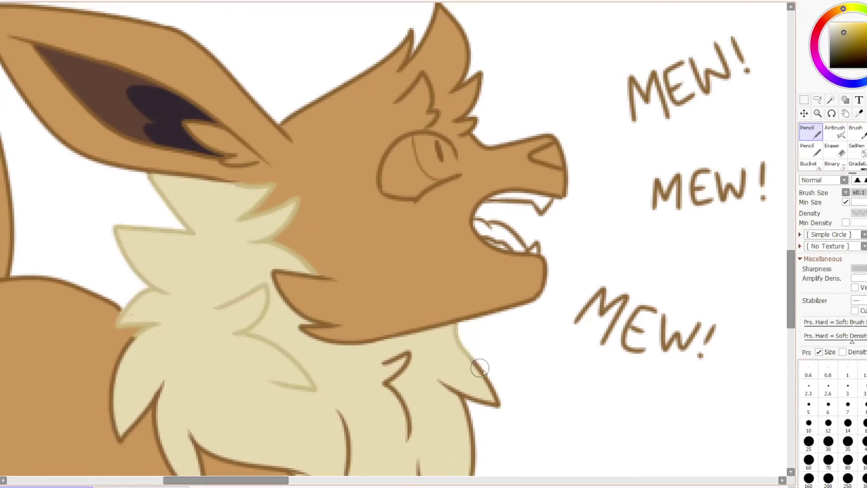
drag(142, 334, 154, 443)
Paint the running character's iris magenta and its slit pupil dark purple.
scroll(212, 235, down, 5)
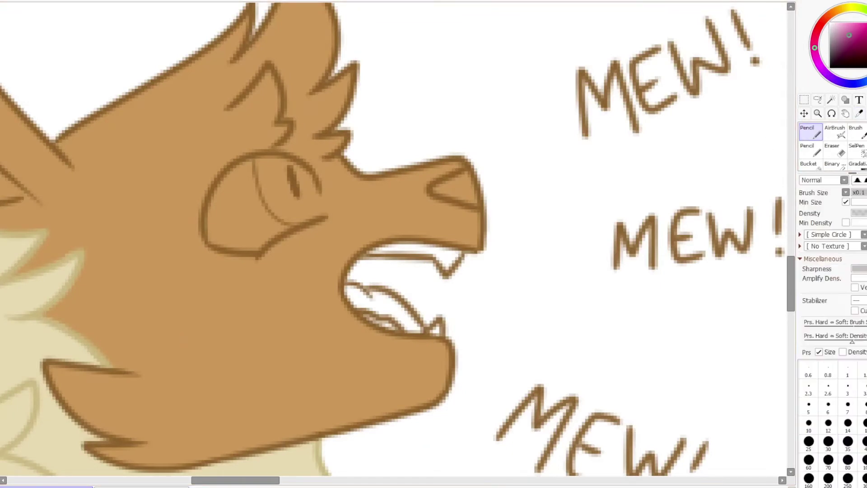
drag(267, 194, 292, 218)
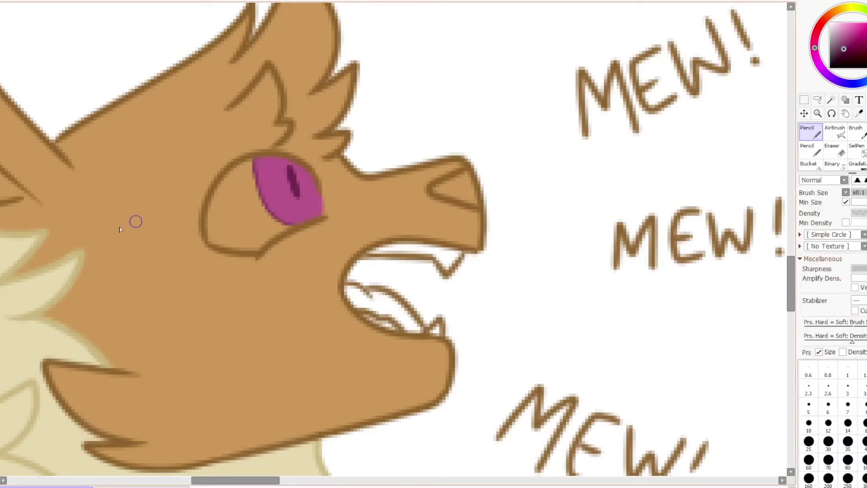
mouse_move(293, 201)
mouse_down()
mouse_move(294, 189)
mouse_move(311, 192)
mouse_up()
Fill the running character's eye white with pale pink and recolour the outer eye outline black.
scroll(262, 168, down, 1)
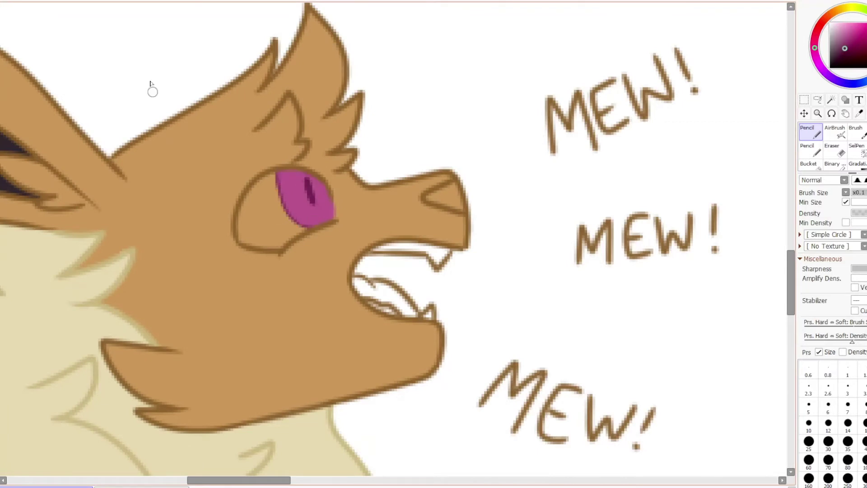
drag(248, 204, 300, 228)
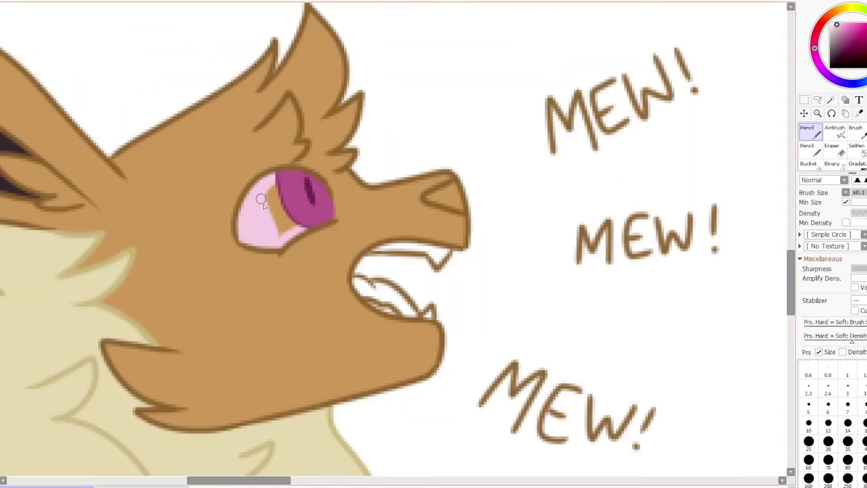
mouse_move(262, 201)
mouse_down()
mouse_move(281, 240)
mouse_move(234, 198)
mouse_up()
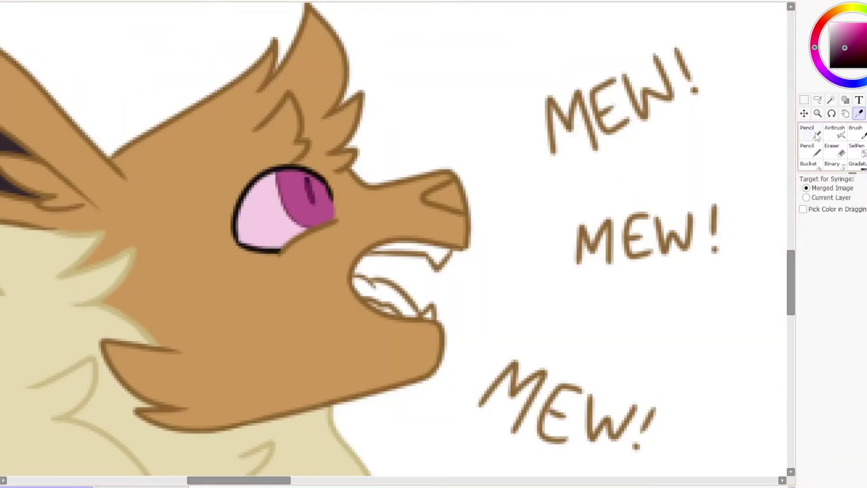
Fill the running character's nose with a very dark brown.
scroll(393, 244, down, 3)
scroll(393, 244, up, 3)
scroll(348, 195, down, 3)
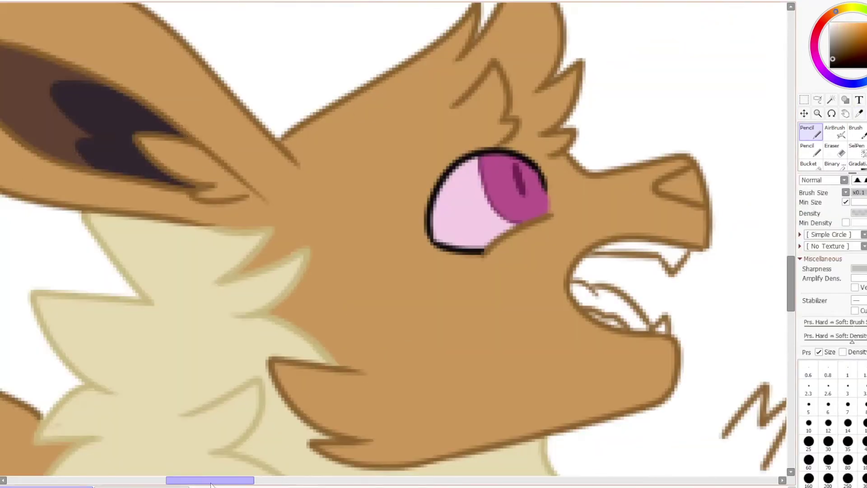
scroll(348, 195, up, 3)
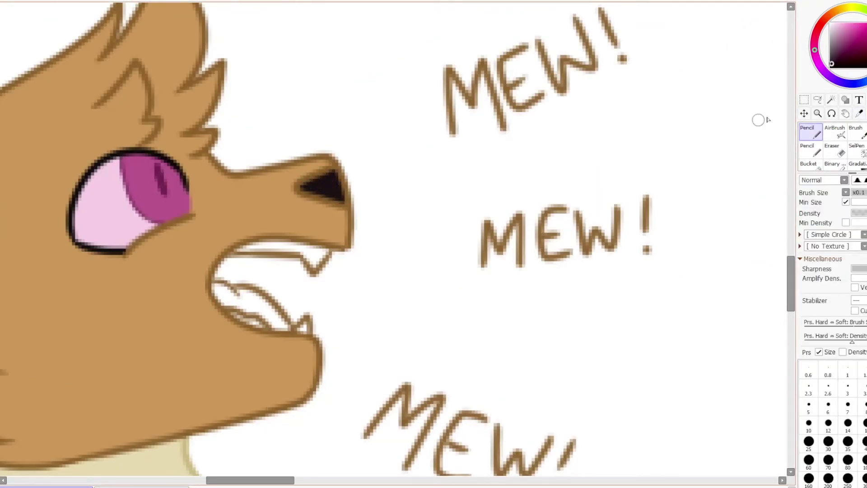
mouse_move(307, 188)
mouse_down()
mouse_move(341, 194)
mouse_move(315, 195)
mouse_up()
Recolour the three "MEW!" words beside the running character dark magenta.
scroll(336, 173, down, 2)
scroll(316, 195, down, 4)
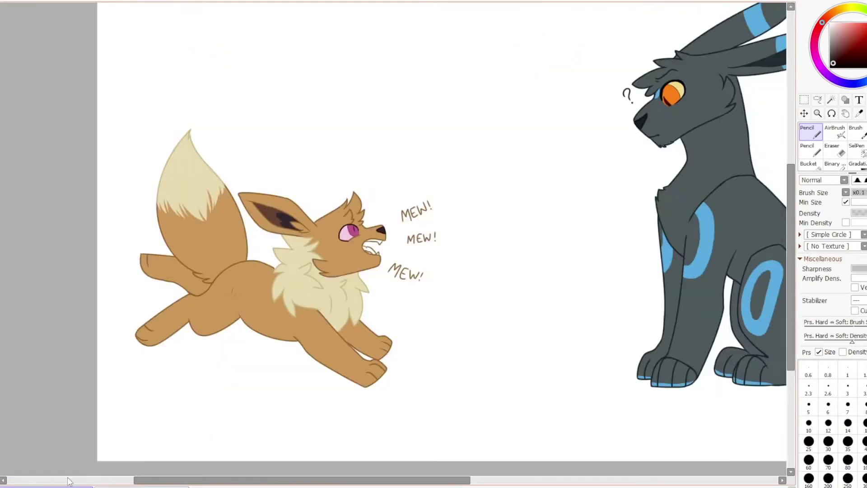
scroll(361, 226, up, 3)
click(815, 47)
scroll(451, 203, up, 4)
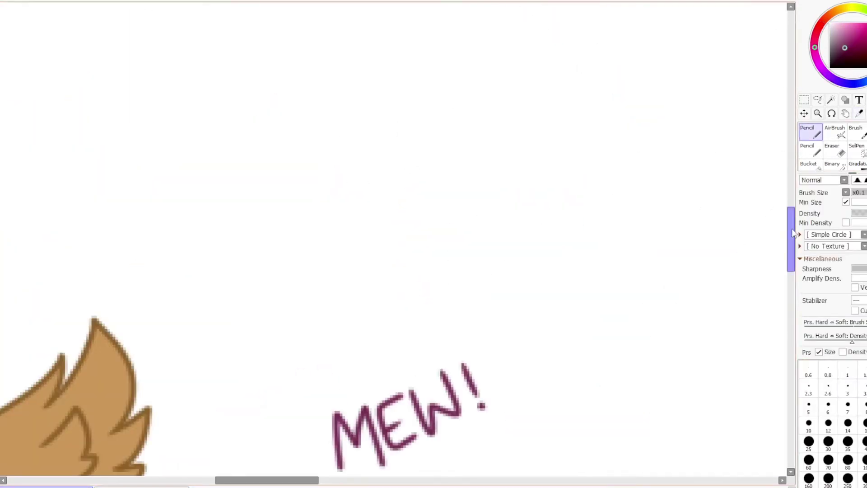
Try filling the running character's upper and lower teeth with bright yellow.
drag(794, 233, 794, 294)
drag(161, 118, 232, 129)
drag(156, 179, 217, 199)
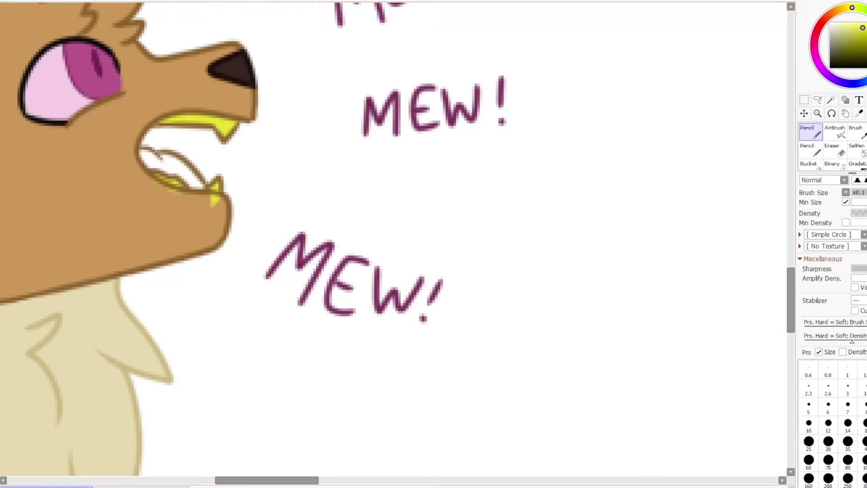
Repaint the running character's teeth off-white and recolour their outlines pale grey-cream.
alt+click(693, 108)
drag(161, 119, 233, 129)
drag(156, 178, 217, 199)
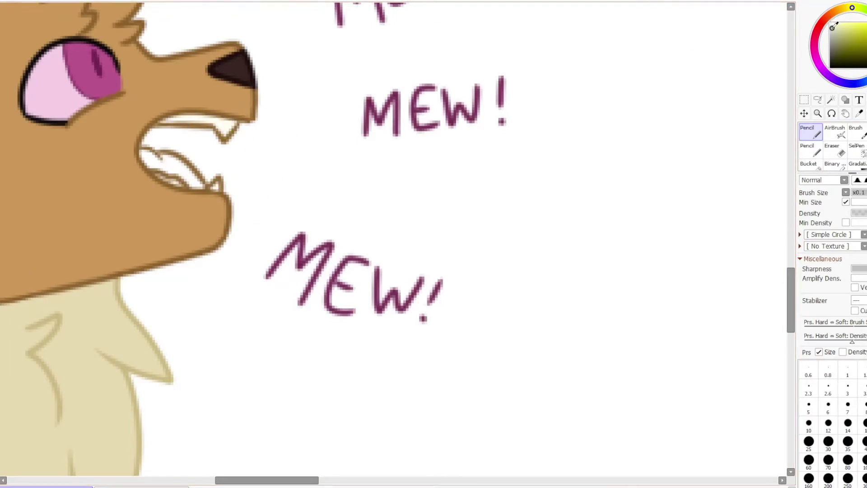
mouse_move(255, 127)
mouse_down()
mouse_move(244, 136)
mouse_move(159, 124)
mouse_up()
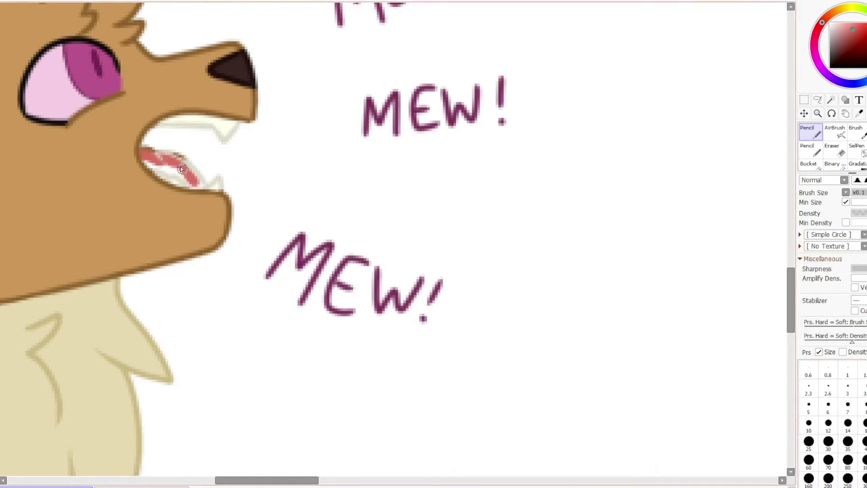
Paint the running character's tongue coral red with a darker outline and clean up around the lower teeth.
drag(145, 150, 196, 178)
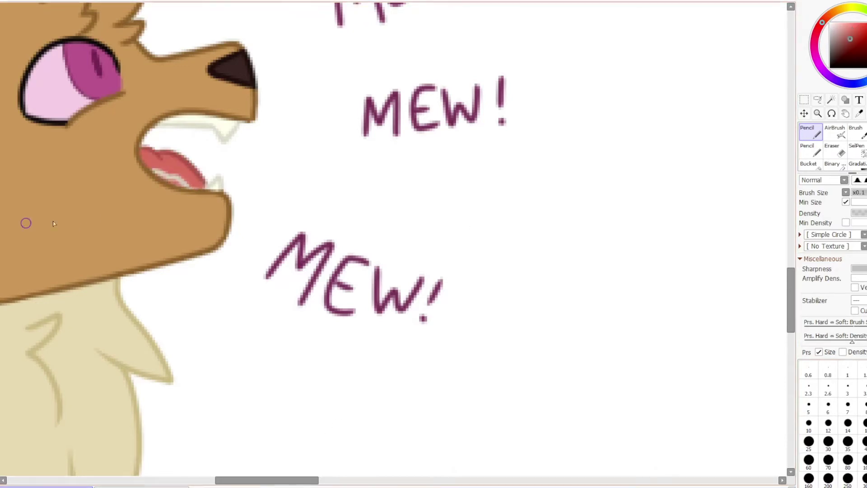
key(ctrl+z)
key(e)
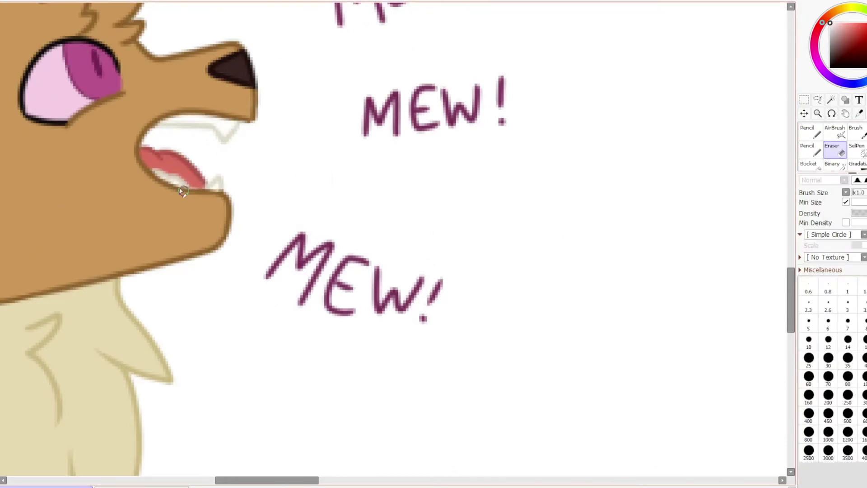
Paint a rolling green hill behind both characters and fill the ground down to the canvas edge.
scroll(180, 188, down, 6)
key(n)
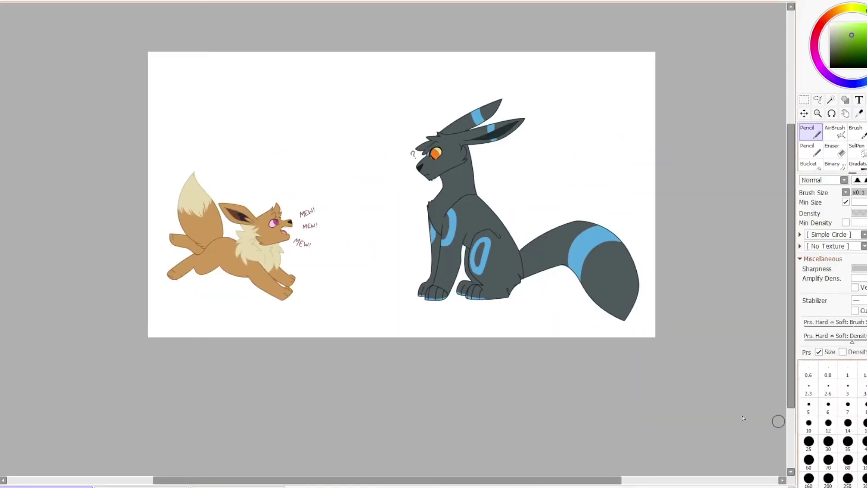
drag(655, 171, 152, 253)
drag(162, 316, 651, 325)
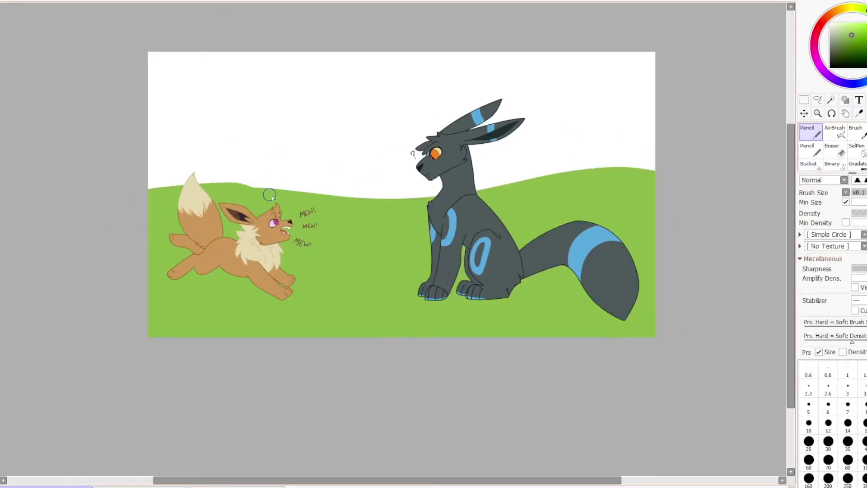
Paint spiky green grass blades along the hill crest behind the running character, from the canvas edge past its head.
scroll(347, 167, up, 5)
mouse_move(131, 136)
mouse_down()
mouse_move(164, 119)
mouse_move(243, 155)
mouse_up()
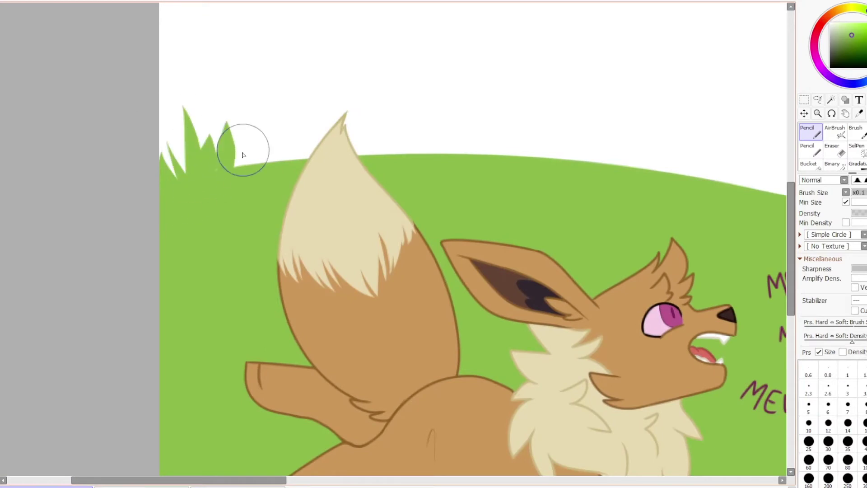
mouse_move(246, 118)
mouse_down()
mouse_move(311, 147)
mouse_move(320, 106)
mouse_up()
key(bracketleft)
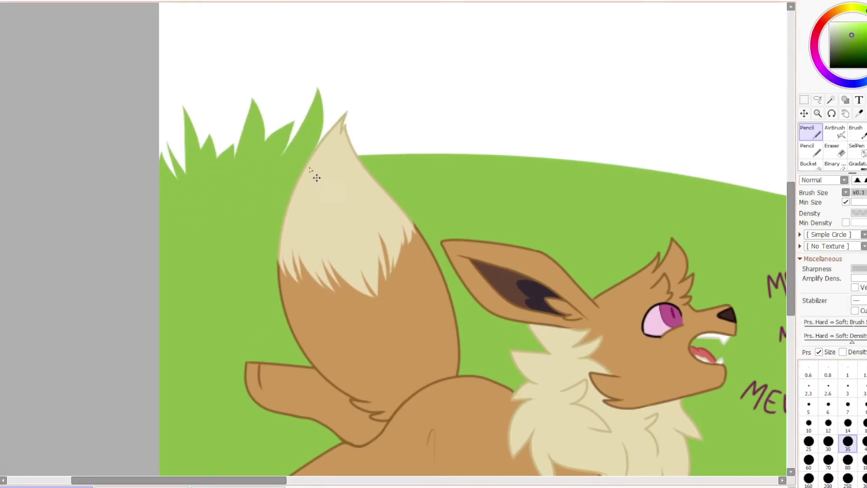
drag(389, 154, 394, 50)
drag(473, 118, 565, 121)
click(864, 246)
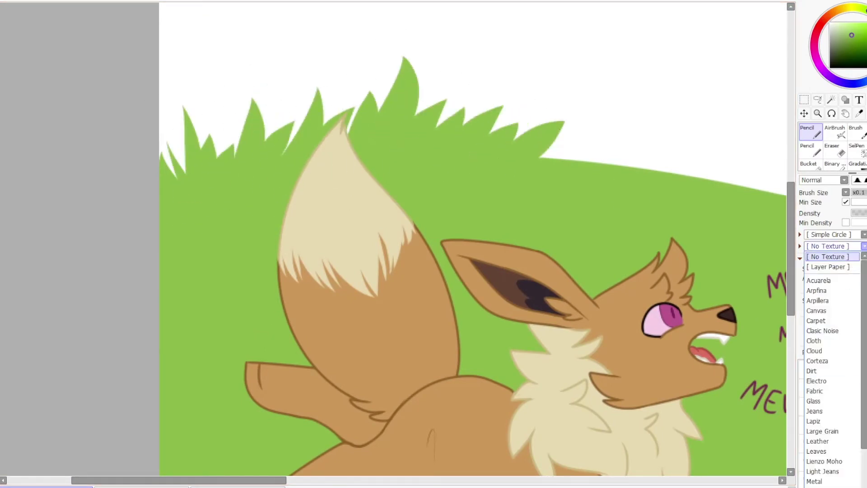
scroll(864, 395, down, 3)
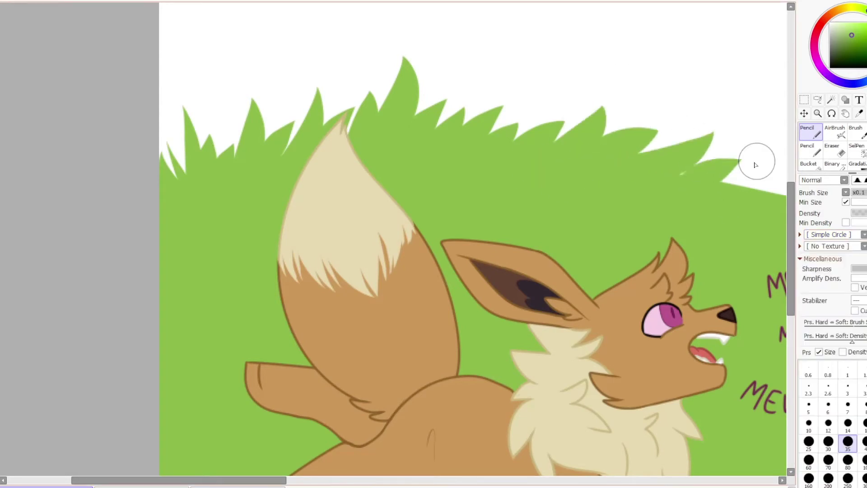
drag(752, 162, 471, 202)
Copy the spiky grass section along the rest of the hill crest, between the characters and behind the sitting one.
scroll(471, 203, down, 5)
scroll(136, 203, up, 3)
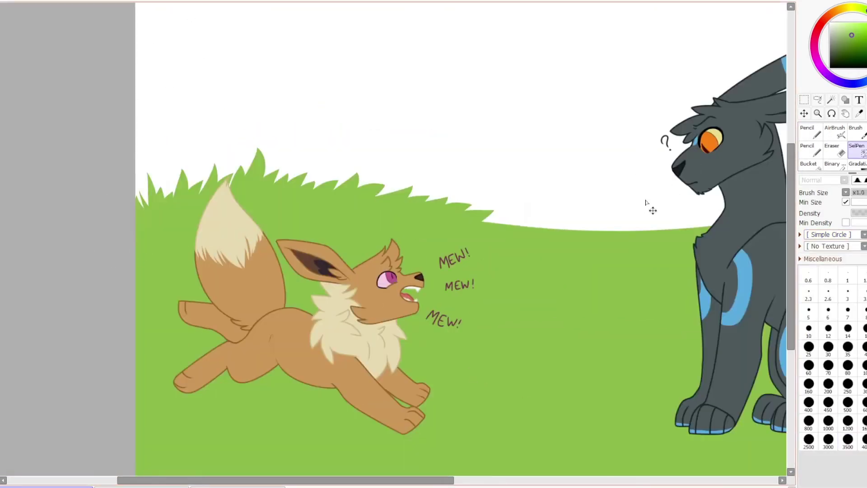
key(ctrl+t)
drag(638, 200, 330, 200)
key(Return)
key(ctrl+t)
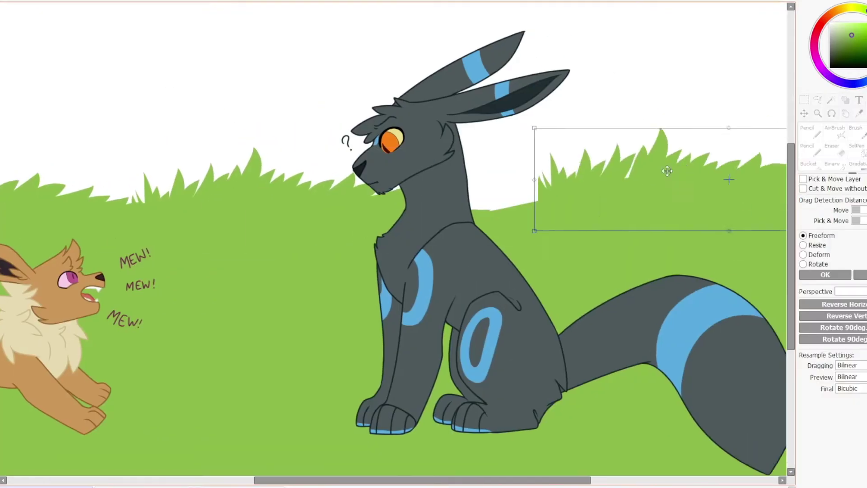
scroll(566, 163, up, 2)
drag(660, 135, 566, 164)
key(Return)
scroll(150, 1, down, 3)
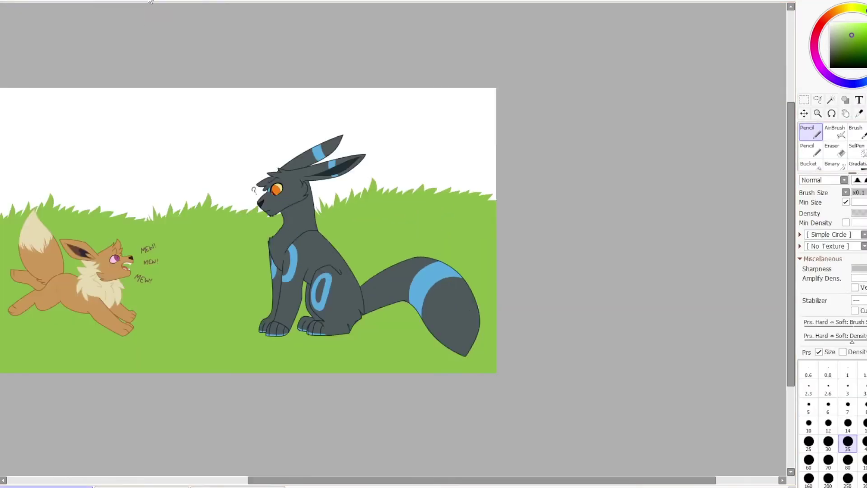
Add a pale green spiky grass patch in the foreground beneath the running character and trim its lower edge.
scroll(258, 423, left, 3)
key(ctrl)
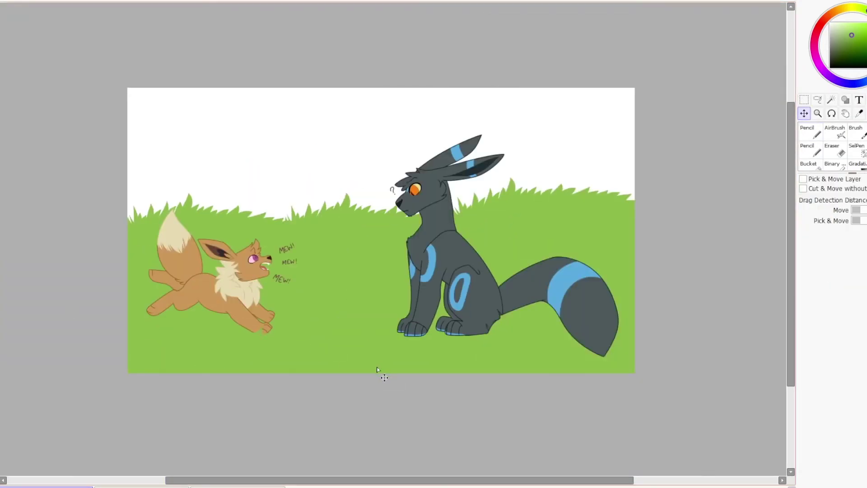
mouse_move(136, 347)
mouse_down()
mouse_move(200, 330)
mouse_move(317, 349)
mouse_move(95, 364)
mouse_up()
key(ctrl)
click(832, 151)
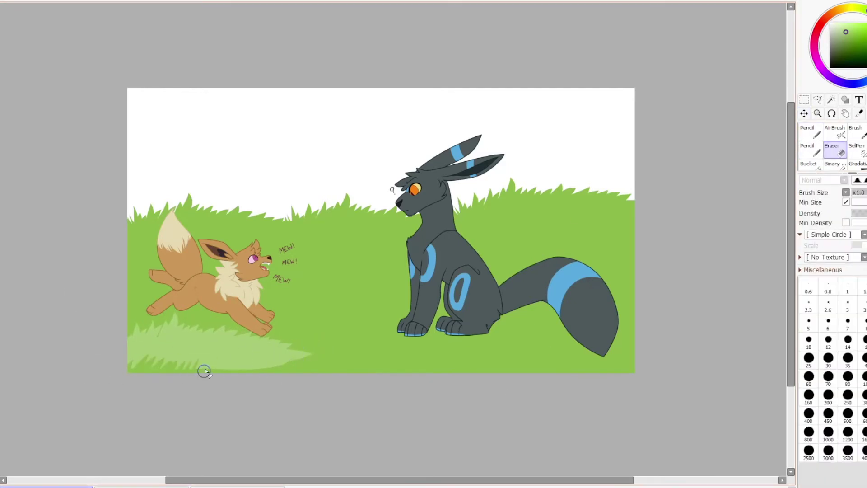
drag(205, 372, 294, 362)
Blend the foreground grass patch softly into the ground with a simple circle brush and recolour it bright yellow-green.
key(b)
click(864, 234)
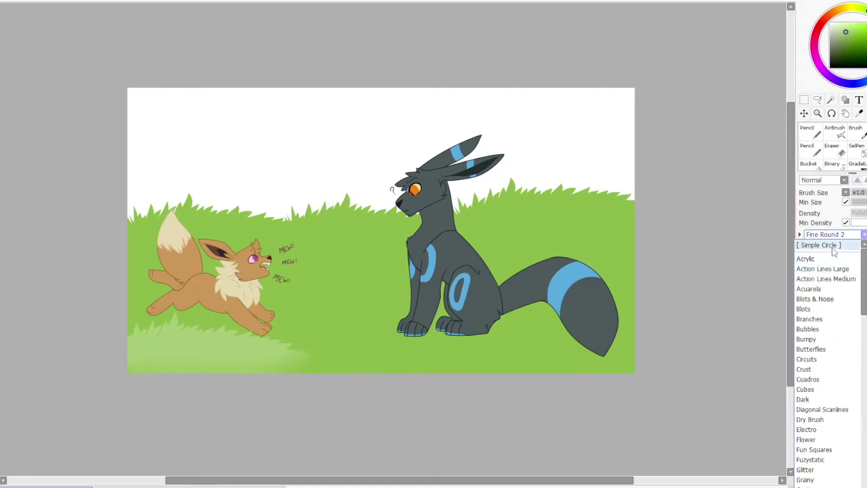
click(829, 244)
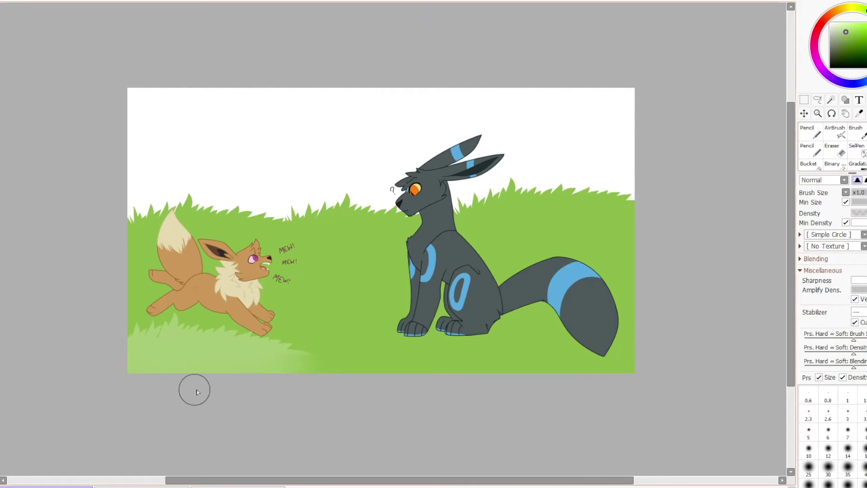
drag(135, 353, 280, 348)
key(alt)
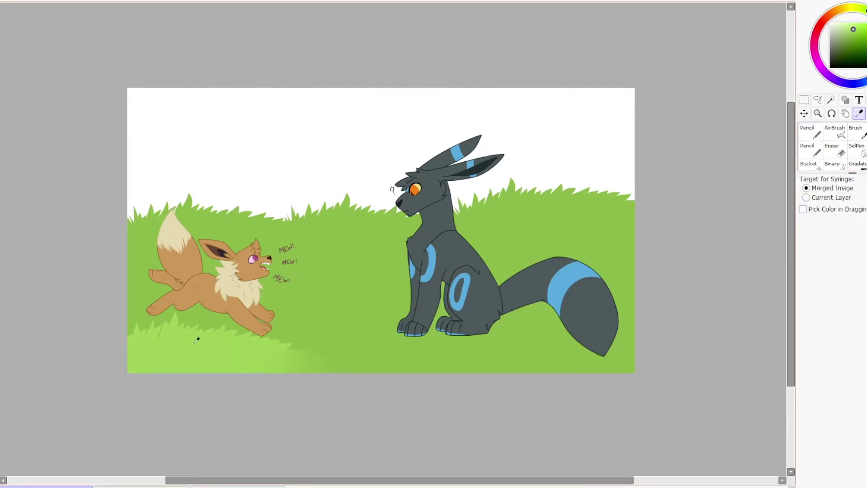
key(ctrl+z)
key(ctrl+y)
key(ctrl+z)
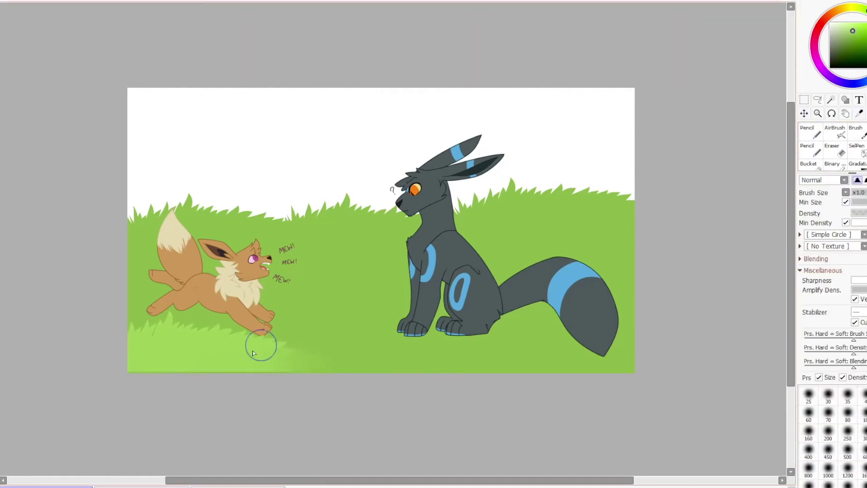
Place a copy of the foreground grass patch over the sitting character's paws in dark olive green.
key(ctrl)
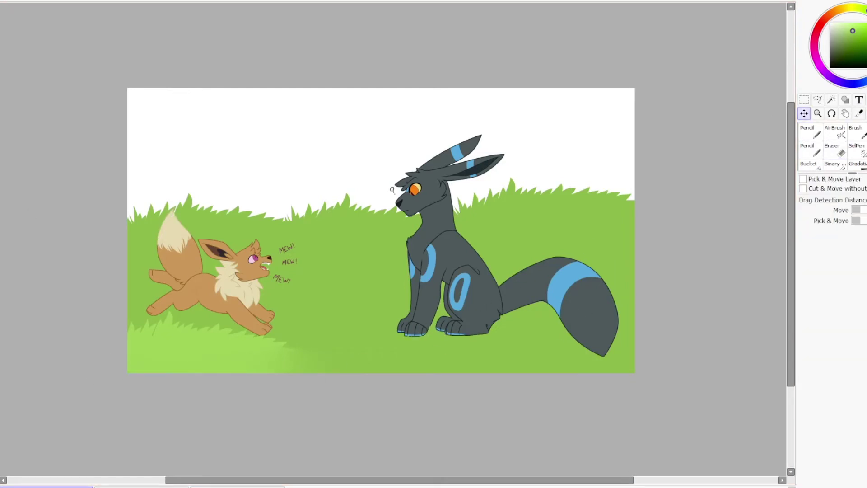
key(n)
key(ctrl+v)
key(ctrl+t)
key(Return)
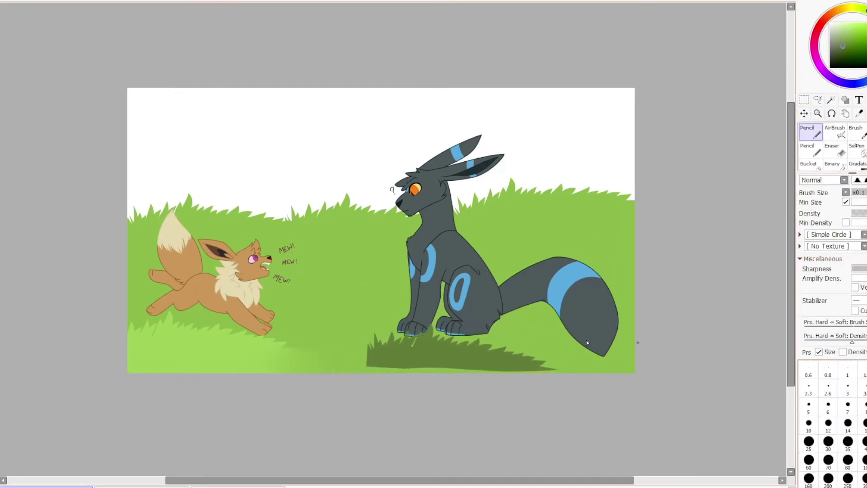
Fade the lower edge of the grass patch at the sitting character's paws and recolour it light green.
key(n)
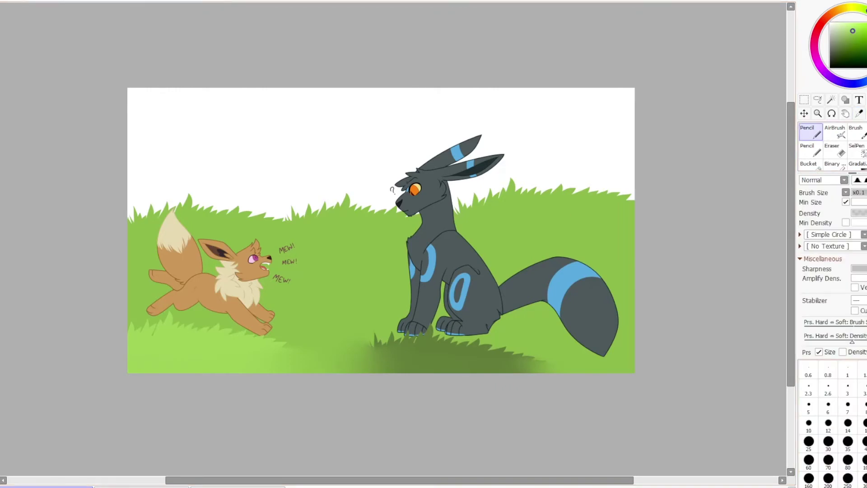
key(ctrl+z)
key(ctrl+y)
key(ctrl+z)
key(ctrl+z)
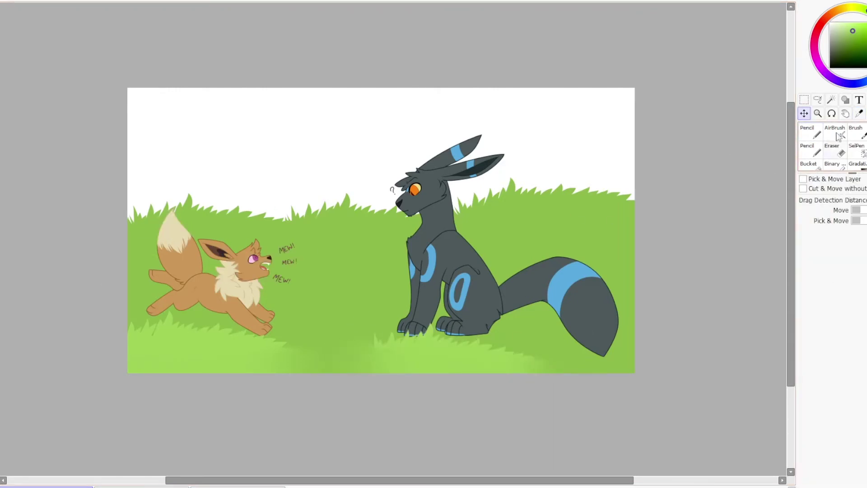
Place dark green grass clumps between the characters, behind the sitting character's tail and behind the running character, fading their bases.
key(ctrl+y)
key(ctrl+t)
key(Return)
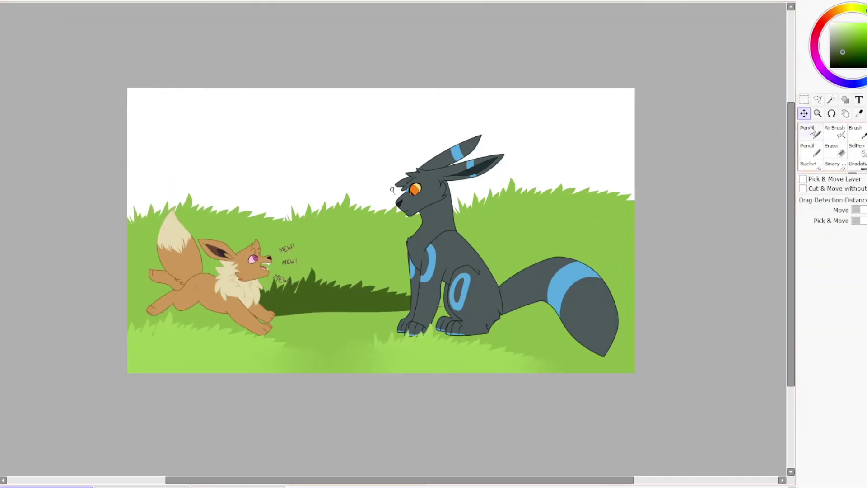
click(812, 129)
drag(497, 266, 632, 268)
drag(271, 317, 404, 321)
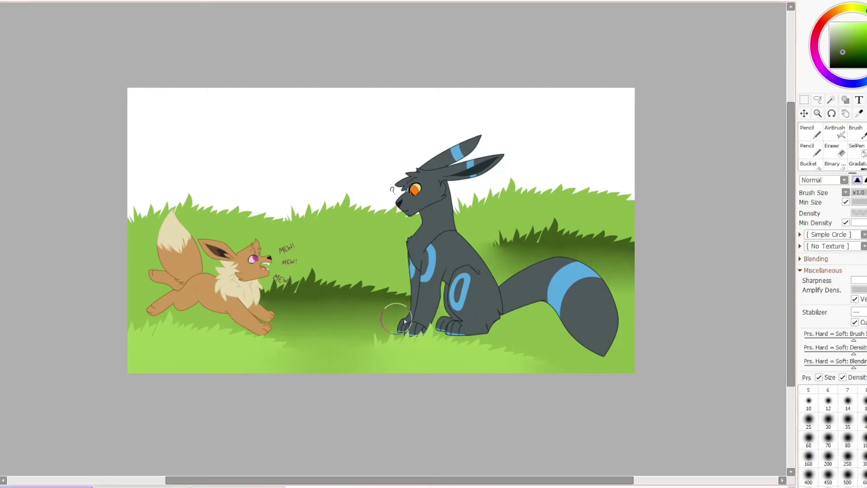
drag(131, 246, 214, 279)
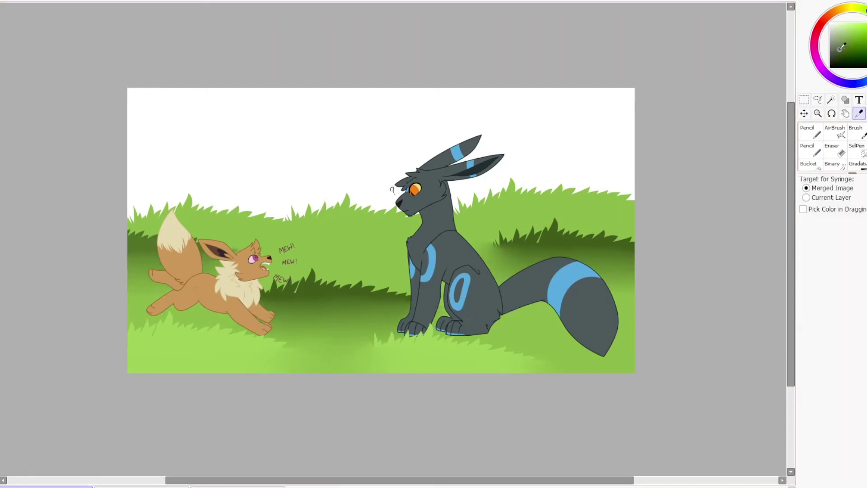
key(ctrl+z)
key(ctrl+y)
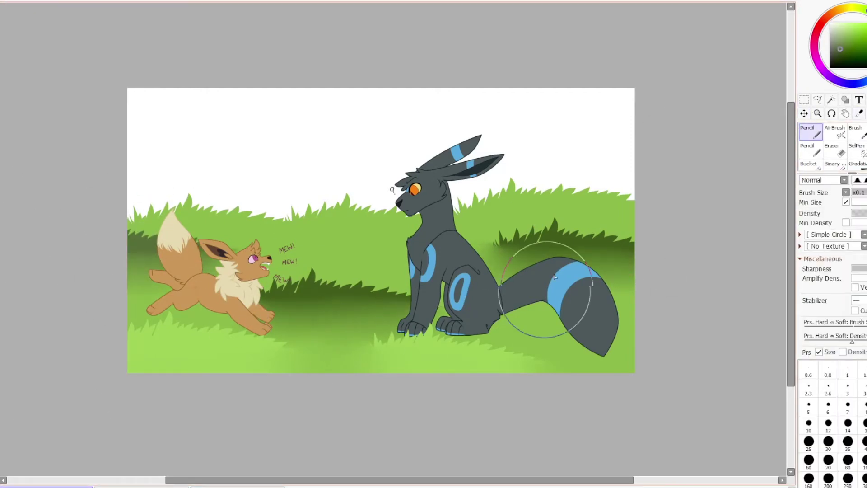
Shade the hill softly with pale green light behind the sitting character and deeper green behind the running one.
alt+click(146, 180)
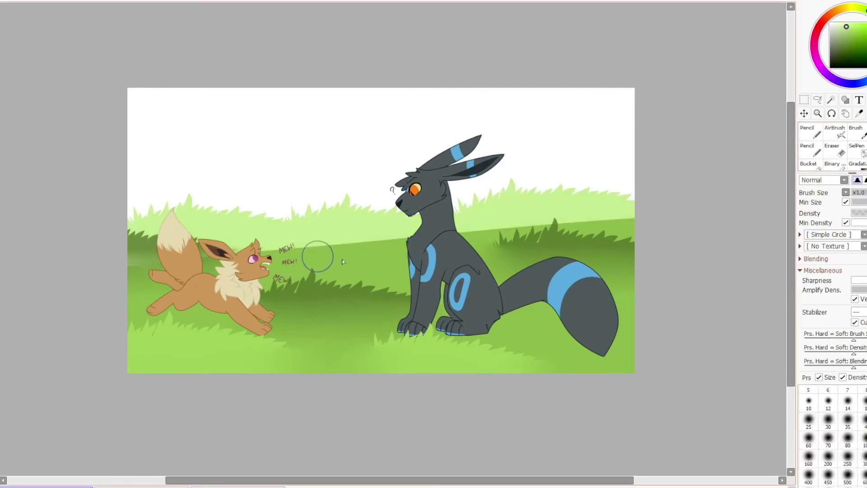
key(ctrl+z)
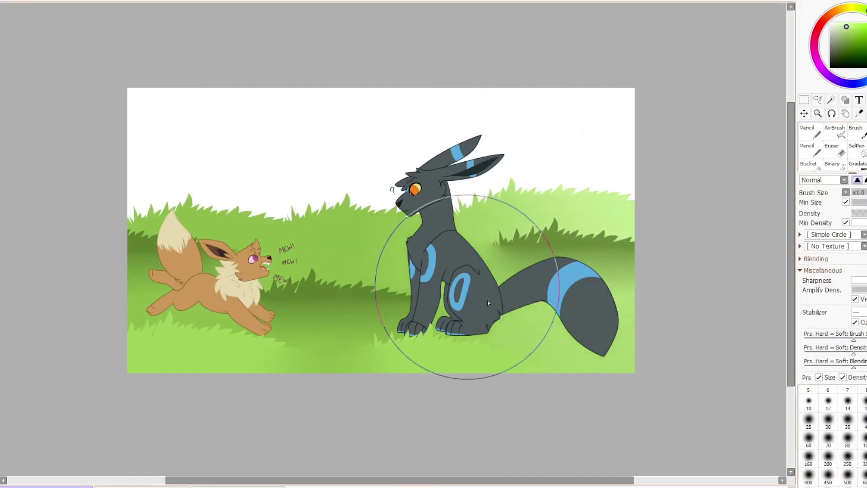
key(b)
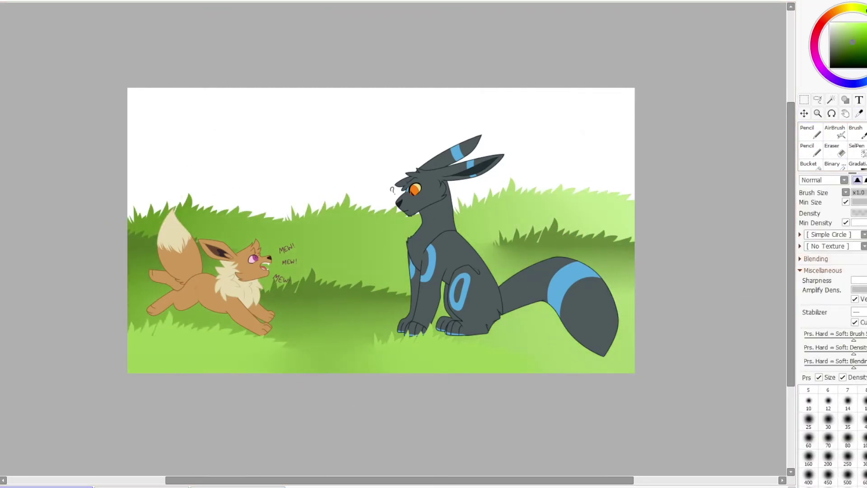
Paint three light brown tree trunks behind the hill, giving the two nearest the running character forked branches.
key(n)
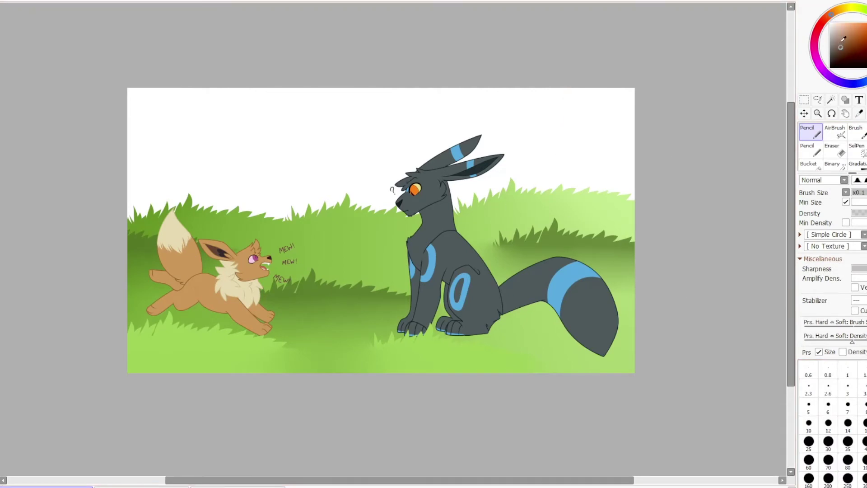
mouse_move(584, 89)
mouse_down()
mouse_move(581, 189)
mouse_move(612, 192)
mouse_move(603, 192)
mouse_up()
drag(375, 91, 377, 212)
drag(194, 91, 197, 212)
drag(241, 88, 208, 117)
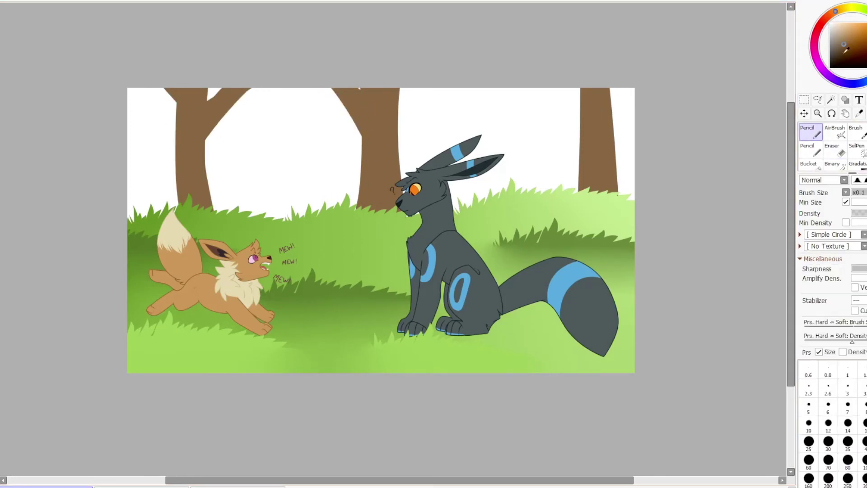
Paint a second row of dark brown tree trunks behind the light brown ones.
drag(422, 88, 424, 172)
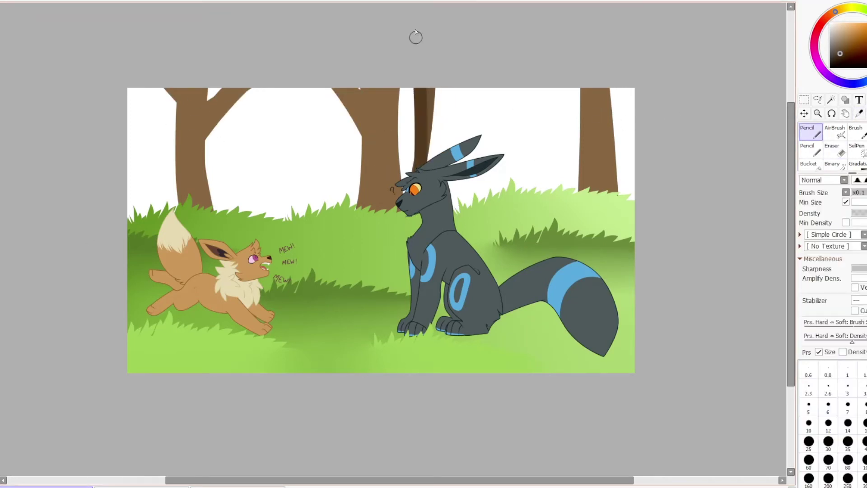
drag(436, 67, 440, 172)
mouse_move(570, 68)
mouse_down()
mouse_move(569, 194)
mouse_move(549, 189)
mouse_up()
drag(138, 199, 140, 90)
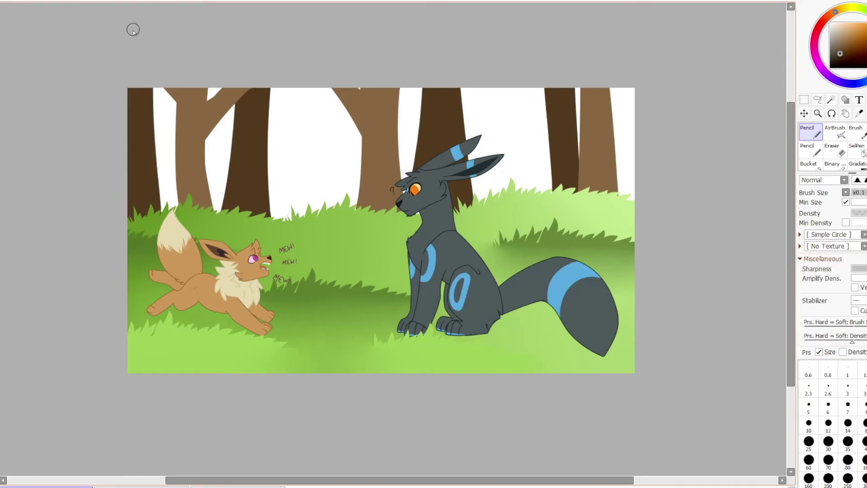
mouse_move(504, 90)
mouse_down()
mouse_move(510, 194)
mouse_move(525, 190)
mouse_up()
Fill the gaps between the trees with a third row of very dark brown trunks.
click(837, 61)
mouse_move(323, 204)
mouse_down()
mouse_move(328, 94)
mouse_move(312, 90)
mouse_up()
drag(174, 208, 173, 90)
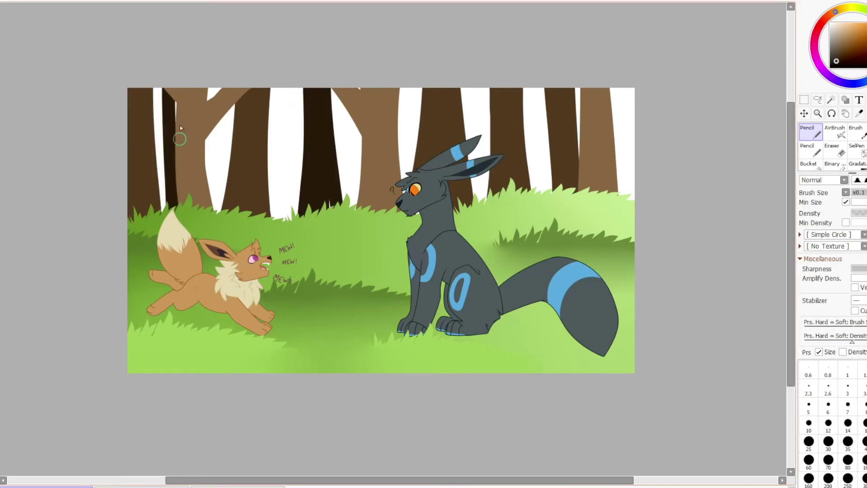
drag(213, 212, 210, 136)
drag(542, 195, 540, 91)
drag(621, 199, 623, 91)
drag(409, 181, 409, 91)
drag(475, 198, 475, 91)
drag(355, 208, 355, 113)
drag(278, 216, 280, 90)
mouse_move(228, 195)
mouse_down()
mouse_move(231, 104)
mouse_move(223, 117)
mouse_up()
drag(527, 176, 528, 90)
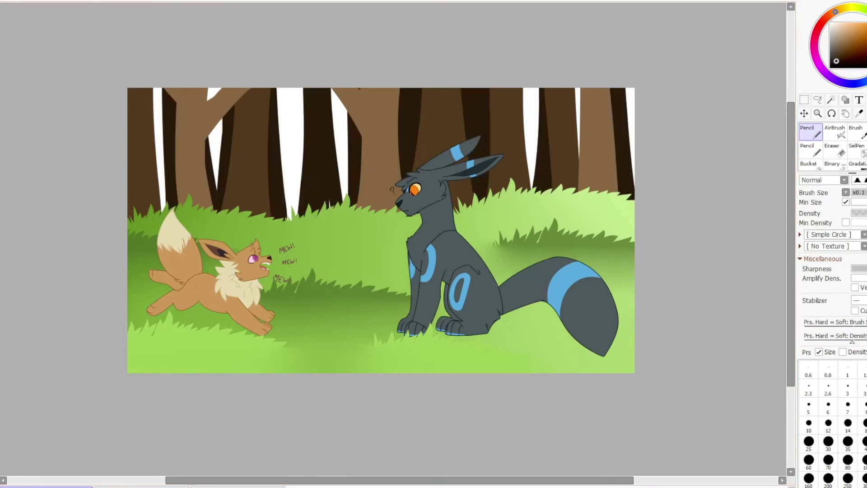
Try painting dark green foliage with the Paper brush texture in the gap beyond the outermost light brown trunk.
click(829, 234)
scroll(827, 362, down, 5)
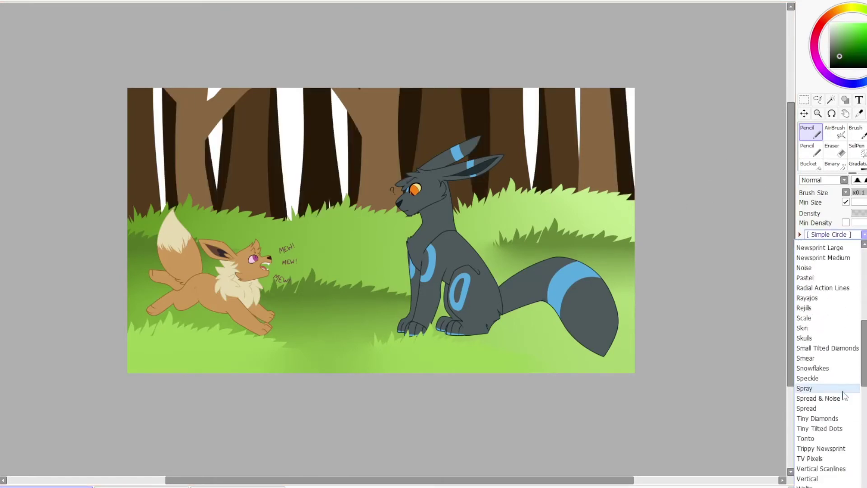
click(813, 485)
click(830, 246)
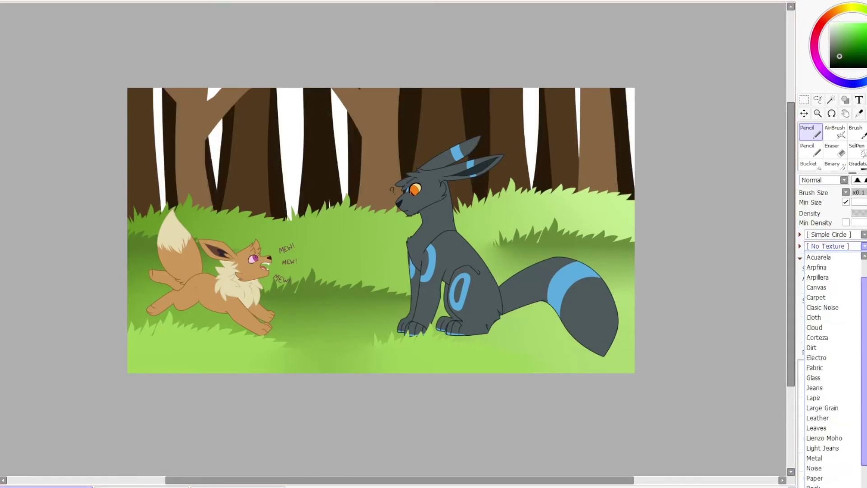
scroll(865, 332, down, 3)
click(624, 136)
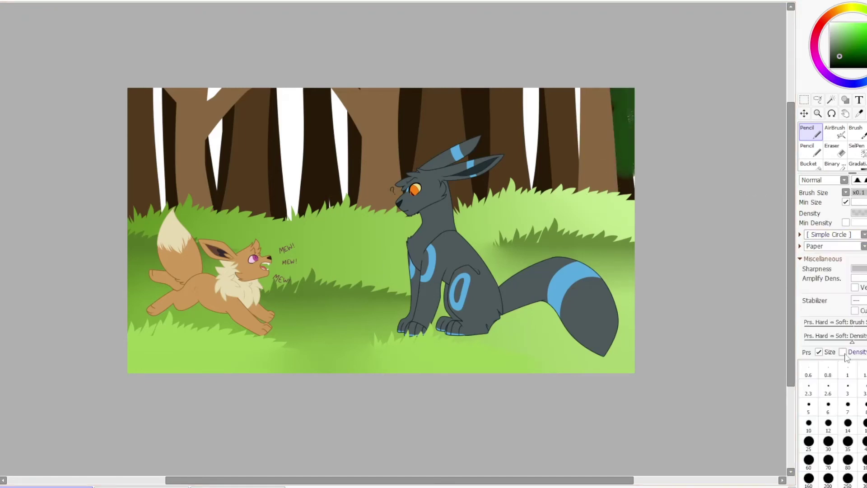
Try the Canvas, Arpillera and Cloud brush textures for the foliage.
click(830, 246)
click(827, 470)
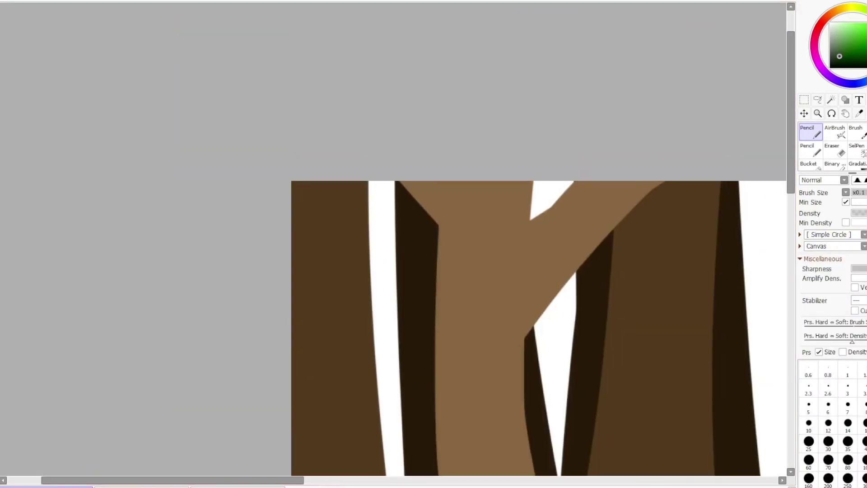
scroll(841, 248, down, 1)
scroll(845, 248, up, 1)
click(843, 248)
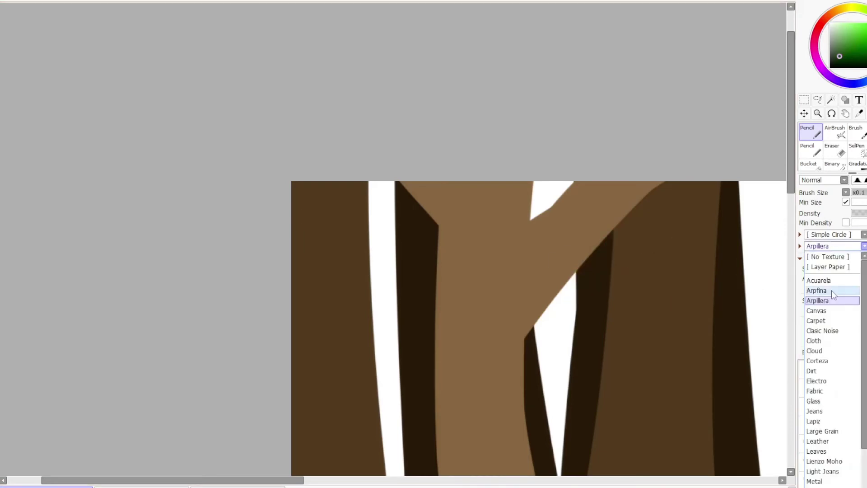
click(855, 254)
click(842, 246)
click(818, 360)
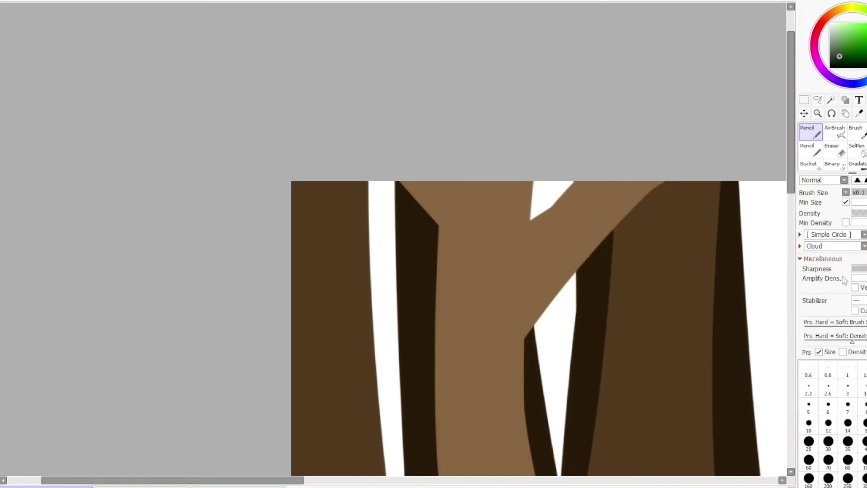
Set the brush texture to Dirt and paint deep green foliage across the upper gaps between the tree trunks.
click(843, 246)
click(835, 371)
drag(407, 189, 397, 298)
scroll(202, 26, down, 2)
drag(565, 230, 533, 243)
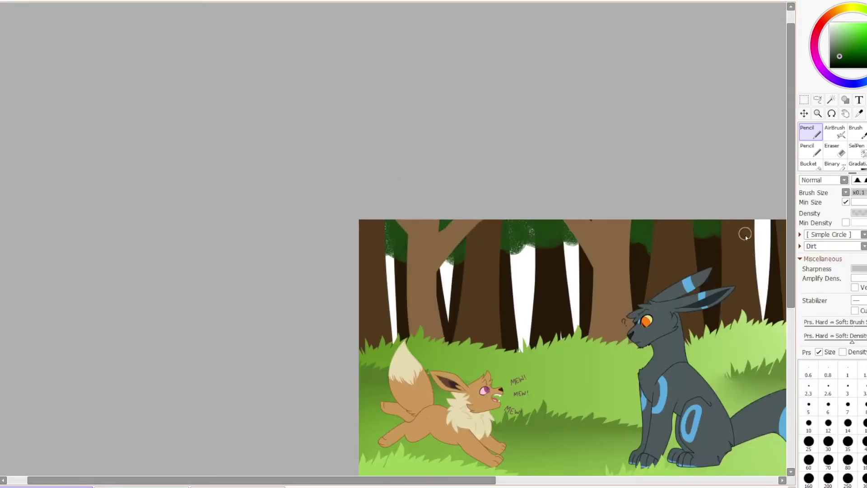
scroll(589, 226, right, 5)
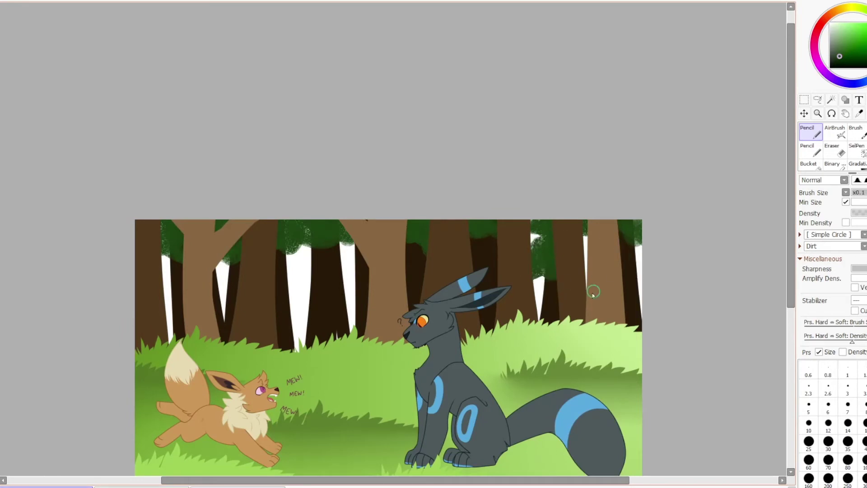
scroll(593, 294, left, 1)
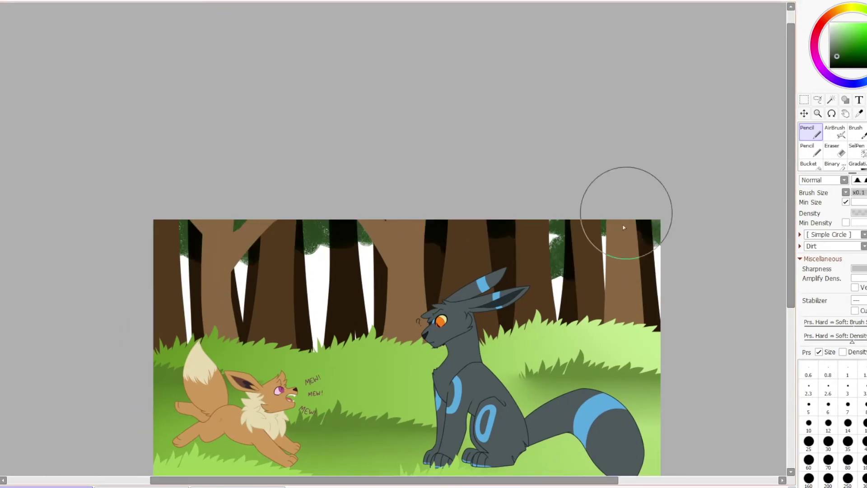
mouse_move(624, 228)
mouse_down()
mouse_move(170, 232)
mouse_move(141, 259)
mouse_up()
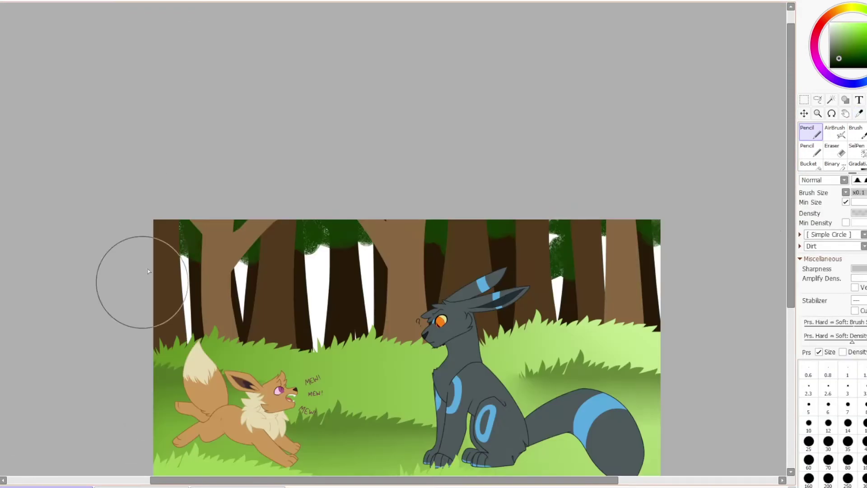
Paint a medium green canopy over the upper ends of the dark trunks, with brighter green leaf clusters in front.
scroll(148, 272, down, 1)
drag(199, 190, 185, 181)
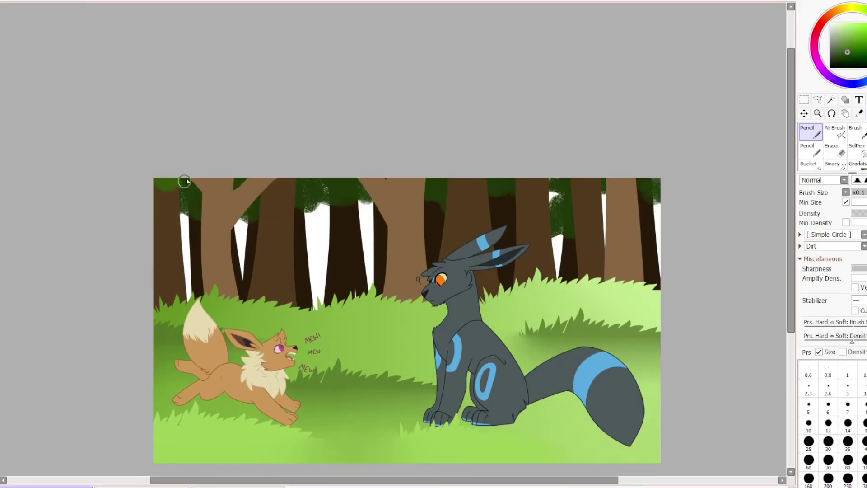
drag(262, 190, 633, 176)
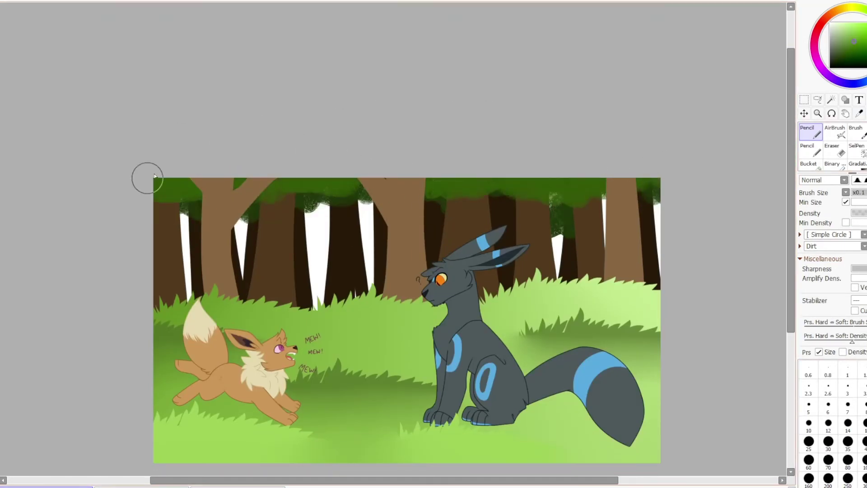
mouse_move(154, 176)
mouse_down()
mouse_move(190, 165)
mouse_move(214, 182)
mouse_move(188, 177)
mouse_up()
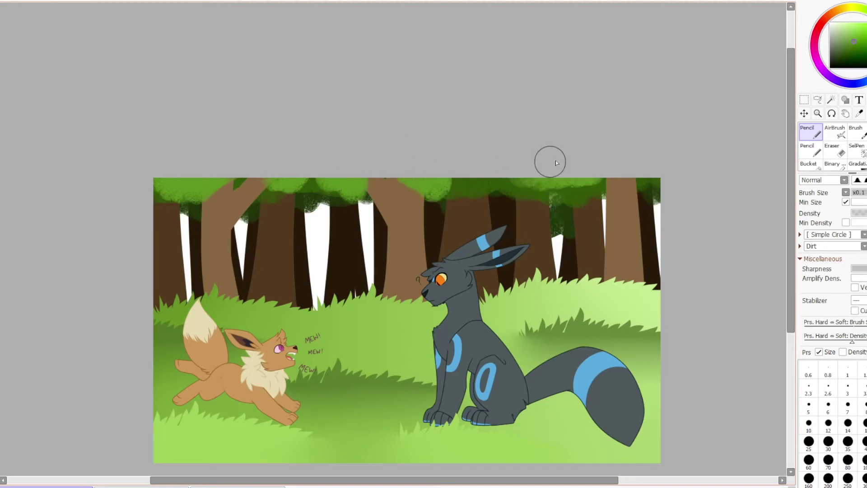
drag(588, 183, 664, 188)
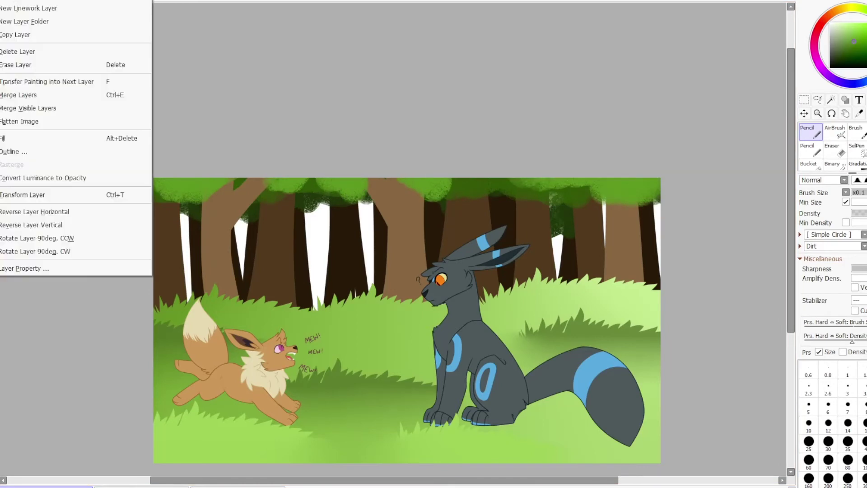
Blur the forest trees and foliage, and fill the white gaps between the trunks with pale blue-green using no brush texture.
click(27, 9)
click(468, 256)
scroll(409, 235, up, 3)
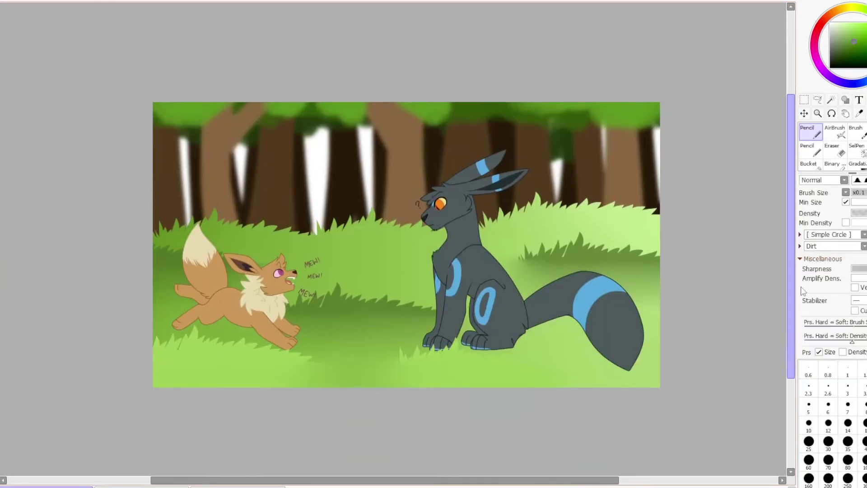
click(833, 246)
click(831, 205)
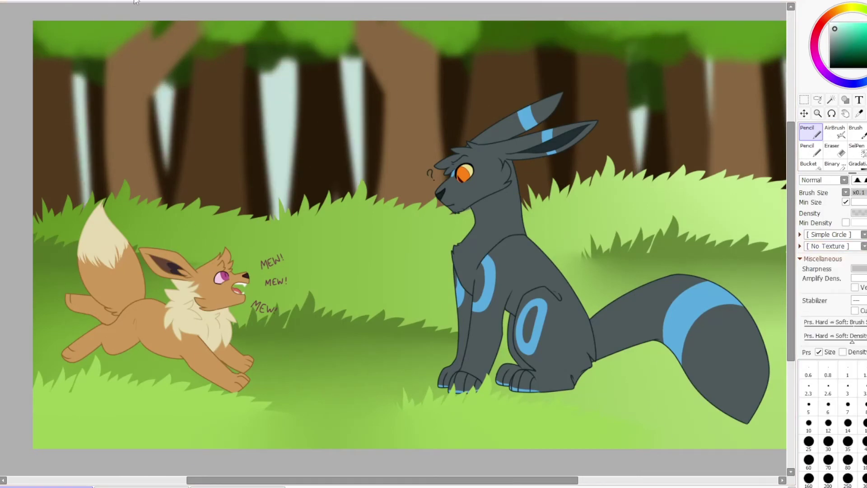
scroll(215, 134, down, 2)
click(85, 1)
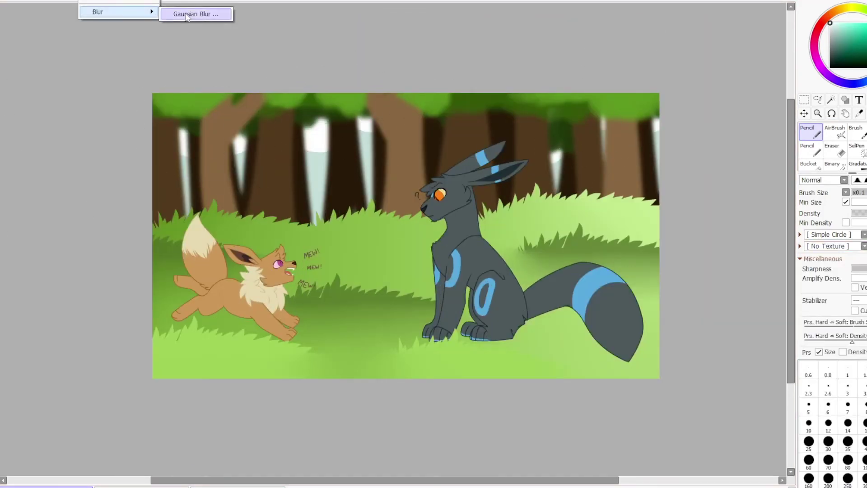
Apply a Gaussian Blur with radius 2.7 and repeat the blur twice to soften the forest background and sky gaps.
click(86, 1)
click(190, 12)
drag(420, 238, 330, 242)
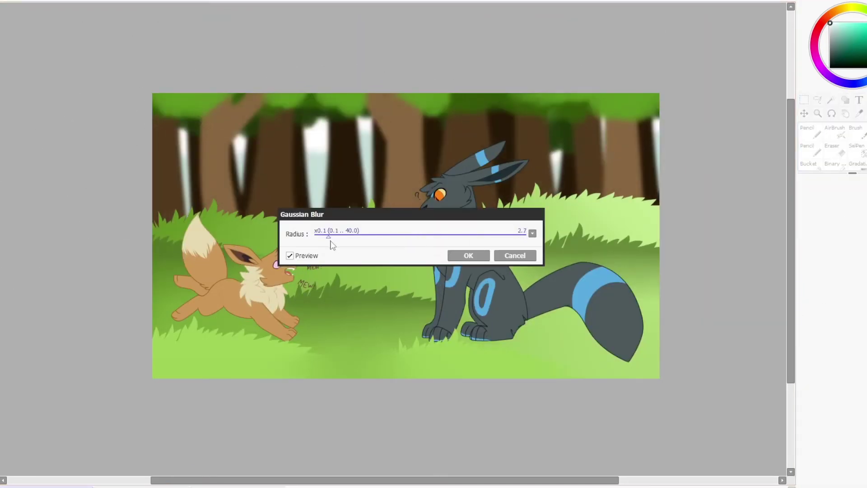
click(468, 255)
click(90, 1)
click(194, 12)
click(469, 256)
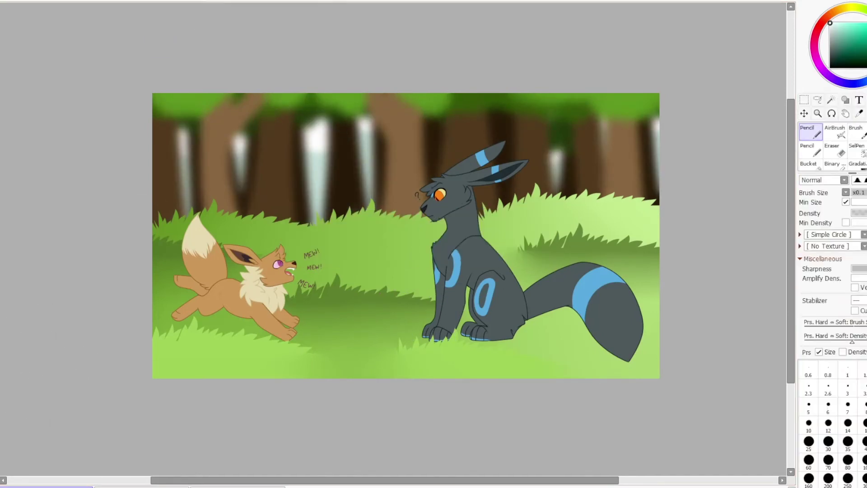
click(86, 1)
click(194, 12)
click(469, 255)
Try painting pale light over the trees behind the sitting character.
drag(588, 136, 655, 158)
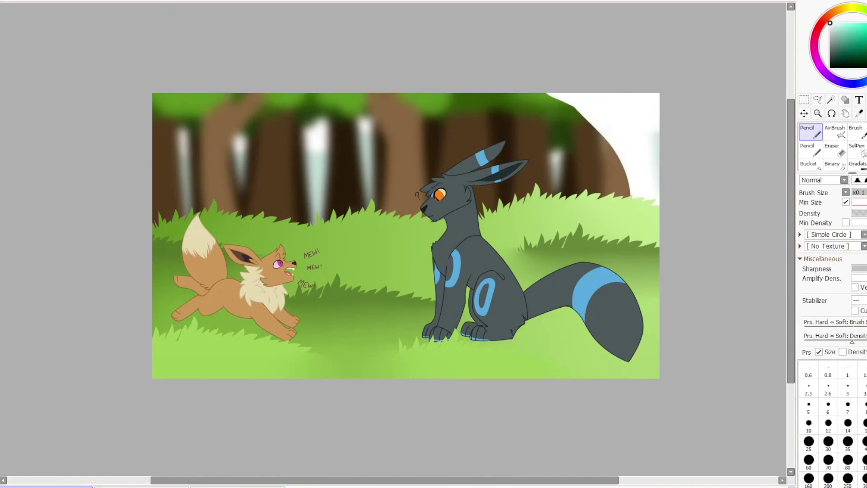
key(ctrl+z)
mouse_move(543, 136)
mouse_down()
mouse_move(583, 253)
mouse_move(633, 181)
mouse_up()
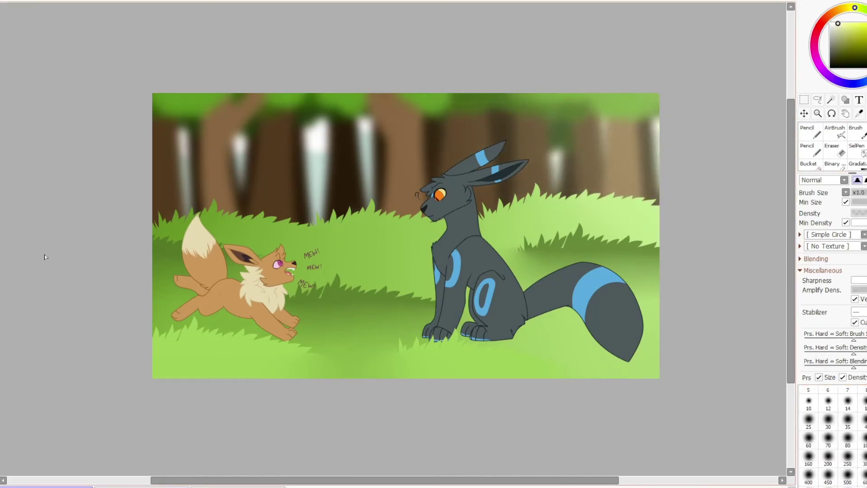
key(ctrl+z)
Paint a soft, pale yellow glow over the trees behind the sitting character's ears and tail.
drag(452, 136, 633, 172)
drag(519, 113, 646, 181)
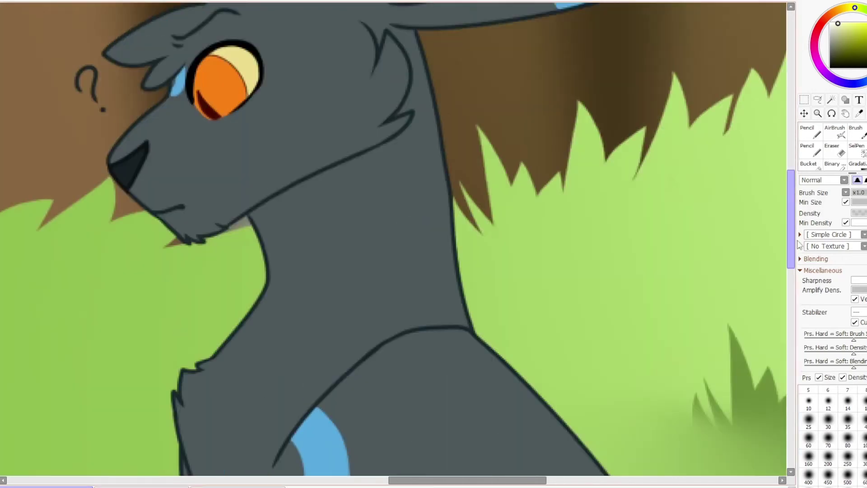
Paint pale yellow rim highlights on the sitting character's cheek fur, ear edges, head tufts and brow.
scroll(369, 338, up, 4)
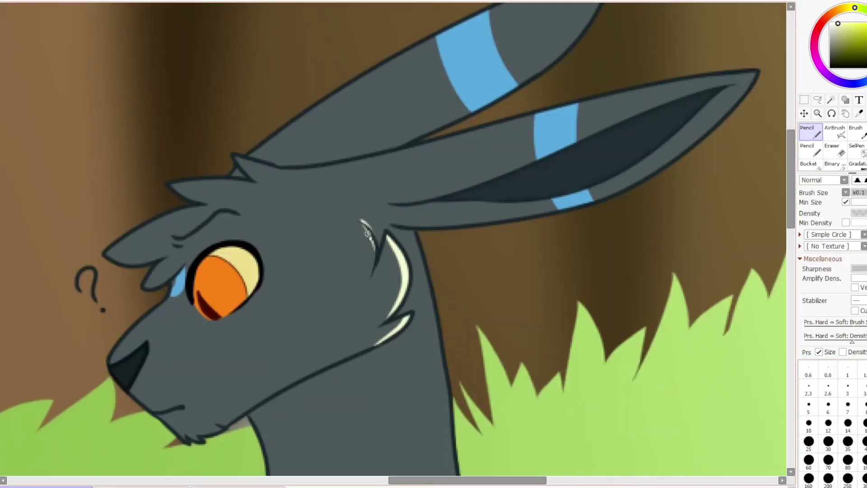
drag(368, 235, 374, 249)
mouse_move(580, 202)
mouse_down()
mouse_move(746, 74)
mouse_move(608, 94)
mouse_up()
scroll(523, 151, up, 3)
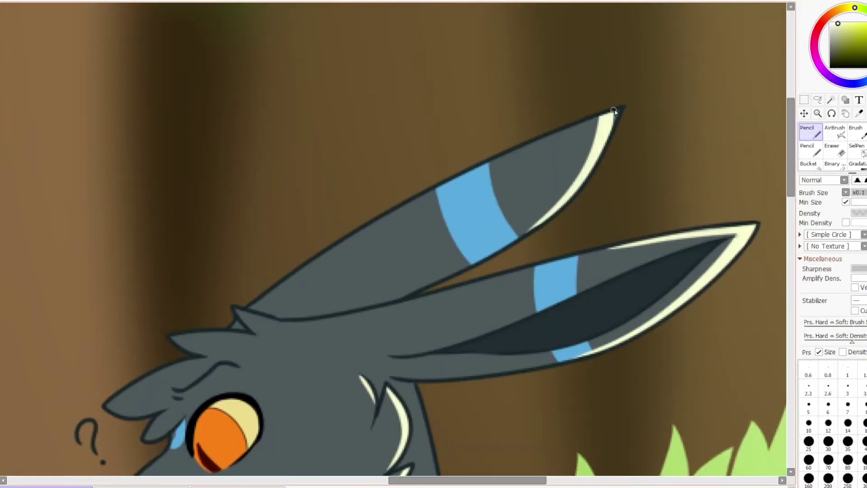
scroll(724, 196, down, 5)
drag(235, 60, 274, 76)
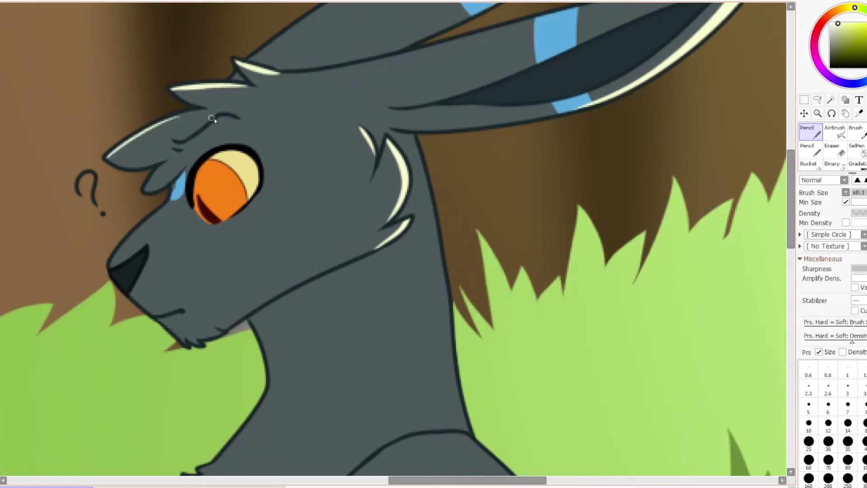
Paint pale yellow rim highlights along the sitting character's neck, shoulder, back and rump, leaving the heel without one.
scroll(407, 144, down, 6)
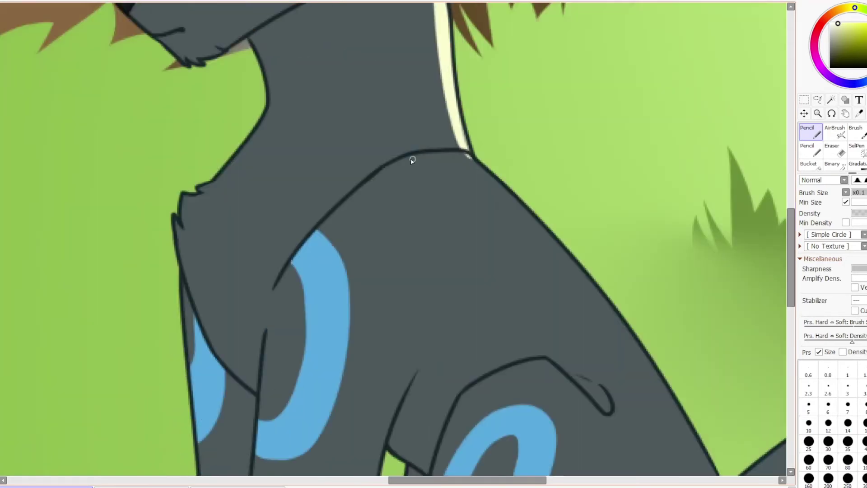
mouse_move(441, 126)
mouse_down()
mouse_move(670, 376)
mouse_move(685, 418)
mouse_up()
scroll(707, 248, down, 5)
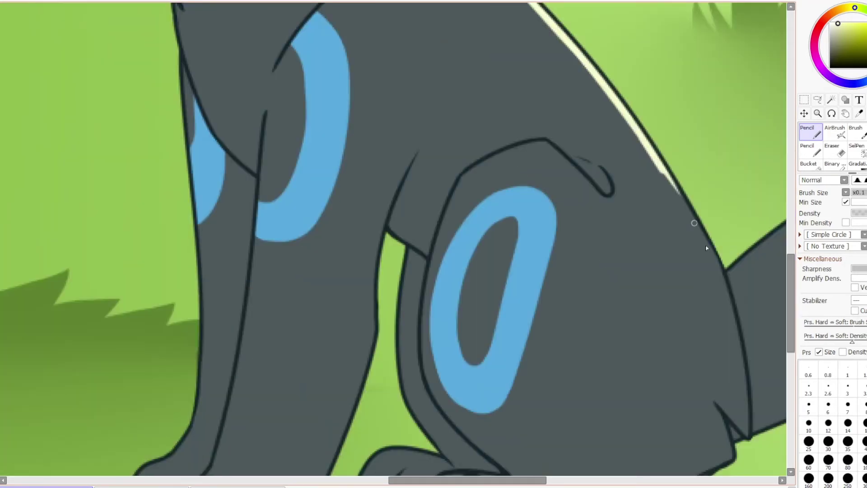
drag(746, 373, 749, 429)
scroll(674, 299, down, 4)
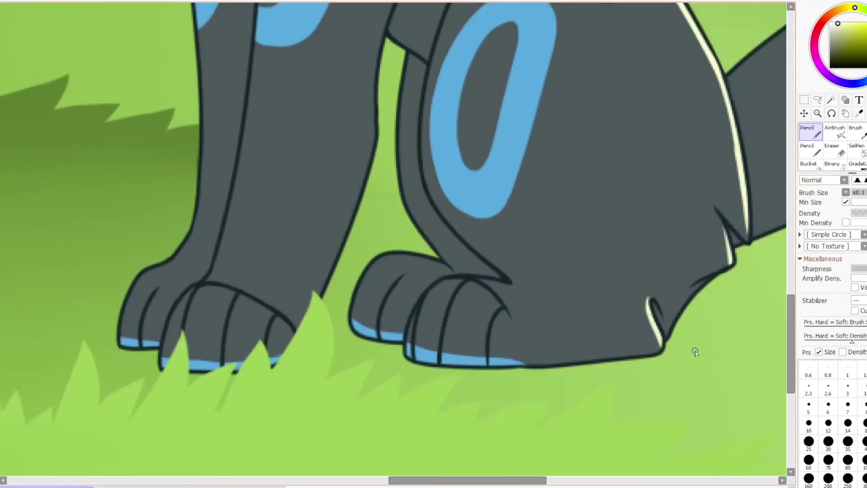
key(ctrl+z)
Paint a pale rim highlight along the upper and outer edge of the sitting character's tail.
scroll(681, 346, up, 1)
scroll(678, 118, down, 1)
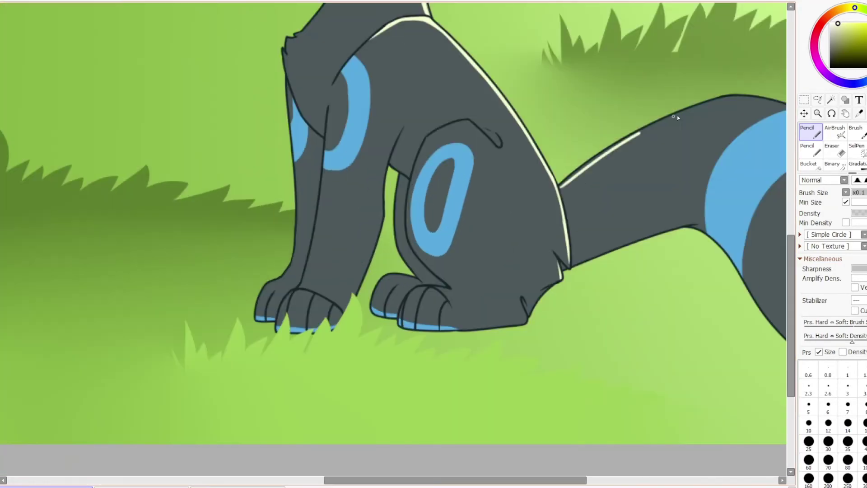
scroll(660, 204, right, 4)
scroll(717, 252, up, 1)
drag(468, 170, 544, 149)
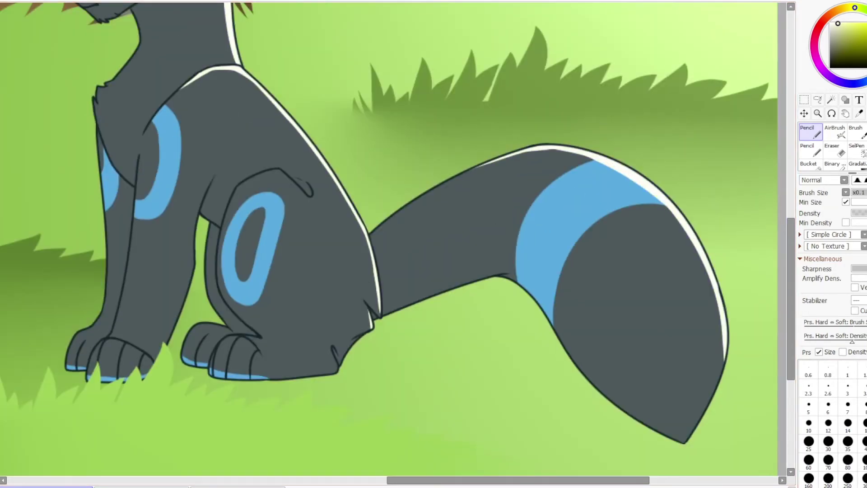
Replace the tail's hard rim highlight with a soft pale yellow glow along its upper and outer edge.
key(b)
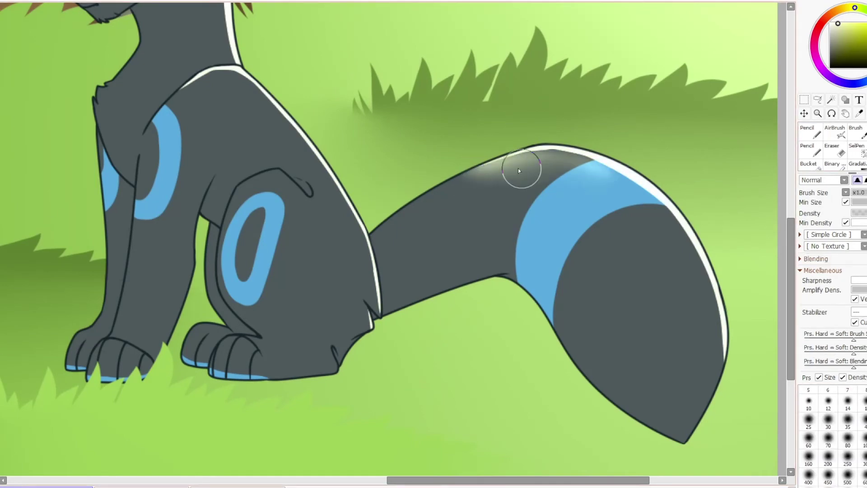
key(ctrl+minus)
key(ctrl+plus)
key(ctrl+plus)
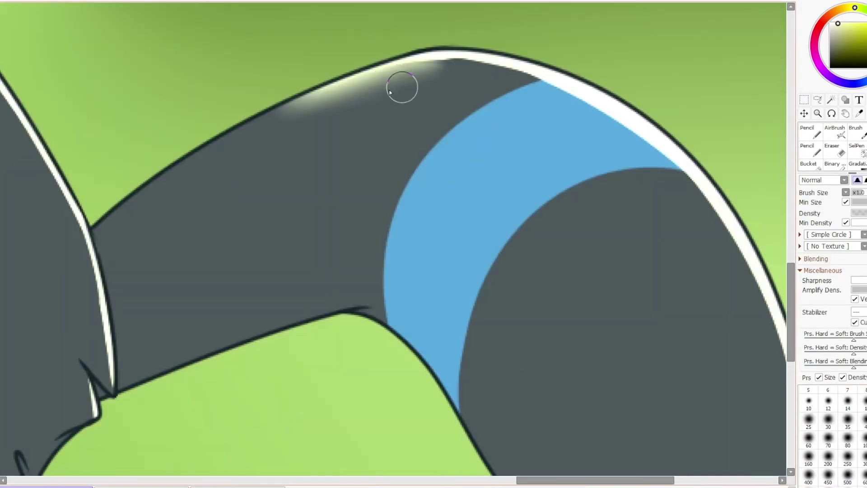
mouse_move(399, 87)
mouse_down()
mouse_move(640, 143)
mouse_move(759, 313)
mouse_up()
key(ctrl+plus)
drag(575, 163, 601, 384)
key(ctrl+minus)
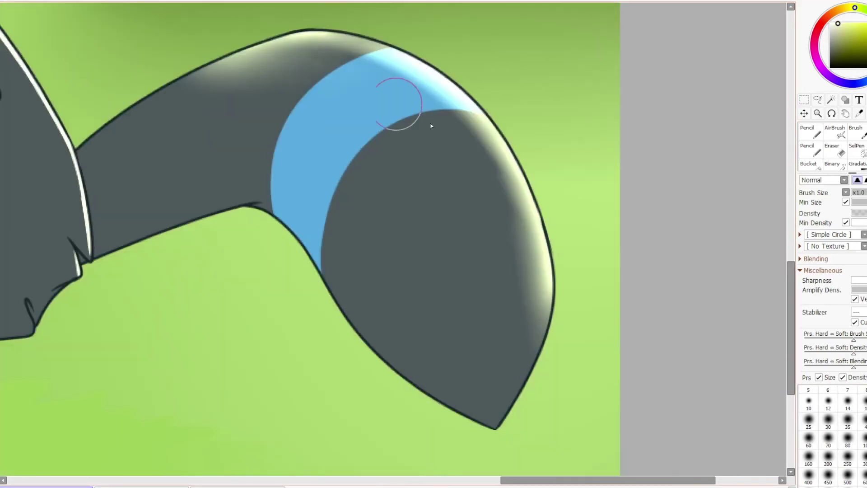
Widen the soft glow inward over the tail's upper curve, blue band and dark outer section.
drag(428, 120, 399, 72)
key(ctrl+minus)
key(ctrl+plus)
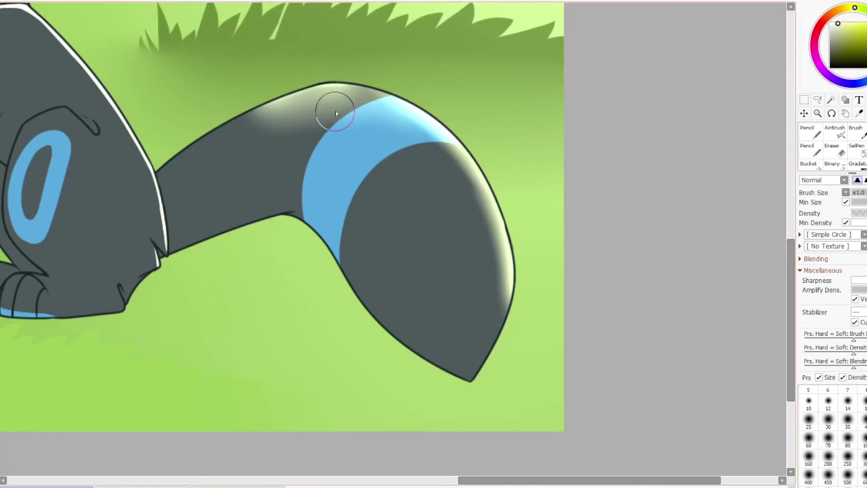
mouse_move(335, 112)
mouse_down()
mouse_move(444, 160)
mouse_move(494, 287)
mouse_up()
scroll(494, 287, left, 5)
key(n)
scroll(693, 112, right, 2)
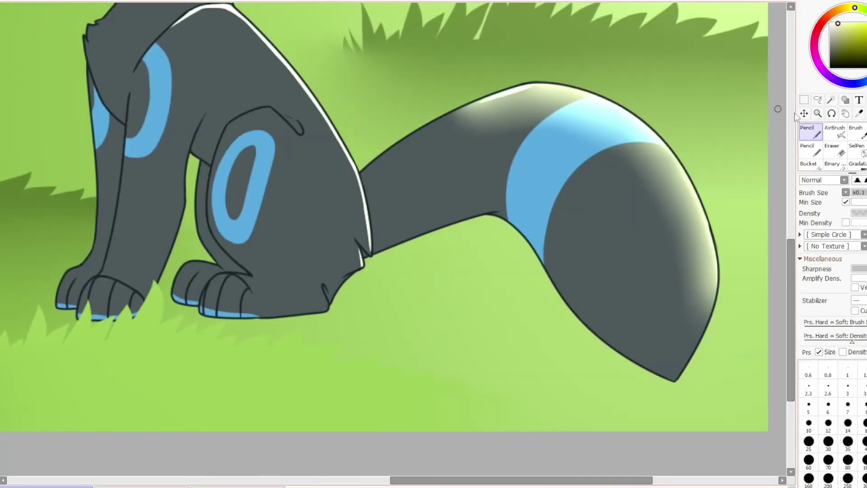
Blend the sitting character's rim highlight along the back and rump inward into a soft pale yellow glow.
key(v)
key(ctrl+plus)
key(ctrl+plus)
key(ctrl+plus)
drag(651, 226, 662, 351)
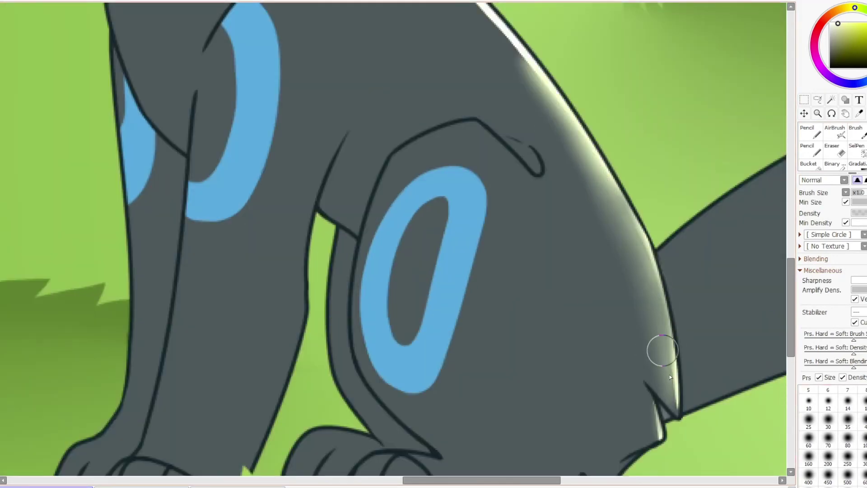
key(ctrl+minus)
scroll(619, 287, up, 3)
key(ctrl+minus)
key(ctrl+minus)
Apply a Gaussian blur to the sitting character's rim highlights on the ears, head, neck, shoulder and back.
click(98, 1)
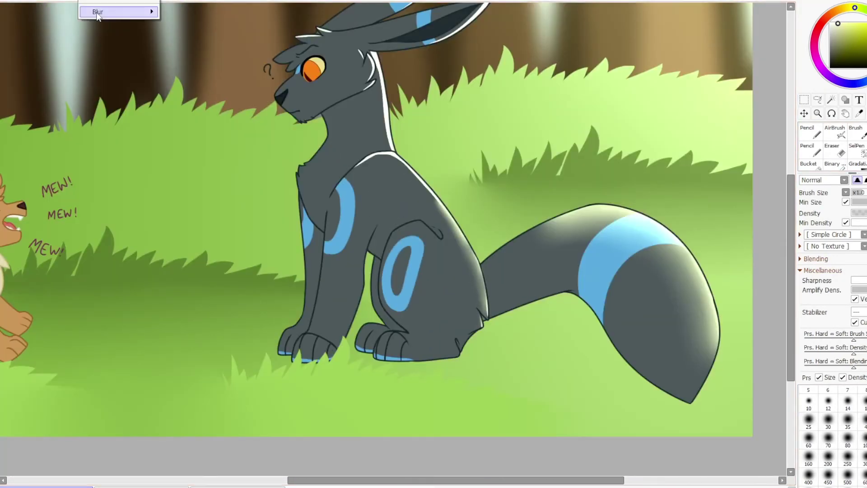
click(197, 14)
click(462, 253)
scroll(406, 225, up, 2)
click(98, 1)
mouse_move(118, 12)
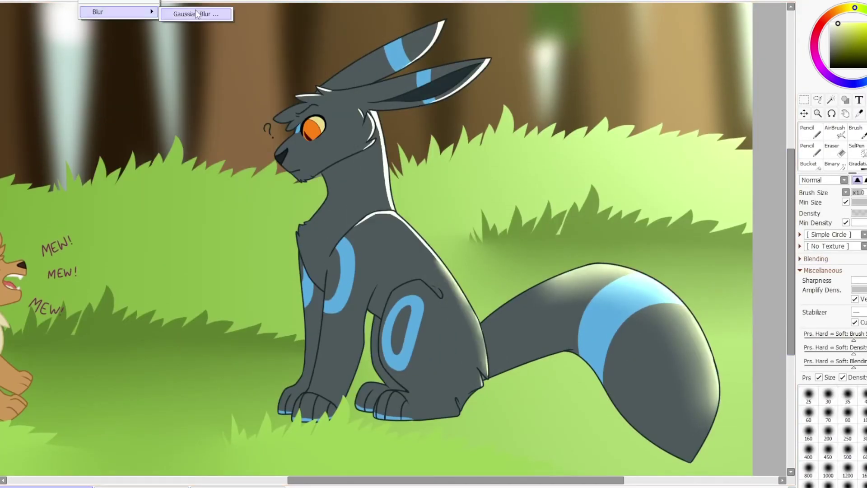
click(196, 13)
click(461, 254)
Clean up and reinforce the blurred glow on the sitting character's rump, neck, cheek and ears with the eraser and soft brush.
key(e)
key(ctrl+plus)
key(ctrl+plus)
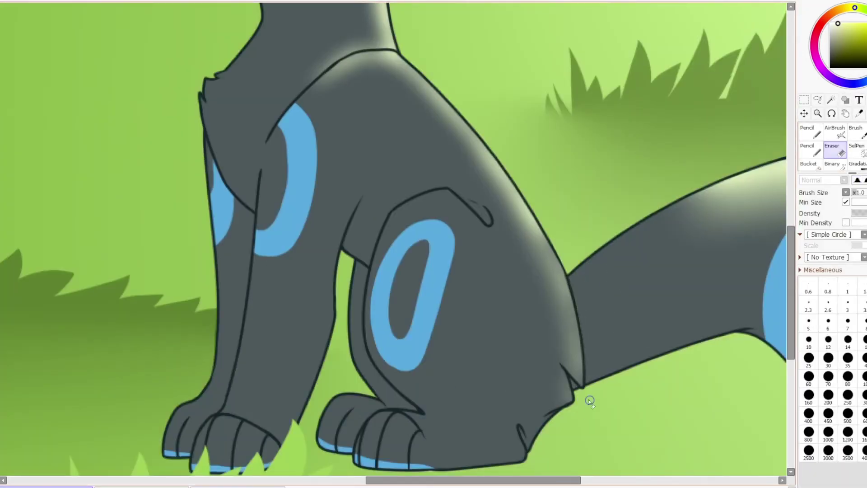
scroll(590, 401, up, 3)
key(b)
scroll(339, 248, up, 3)
key(e)
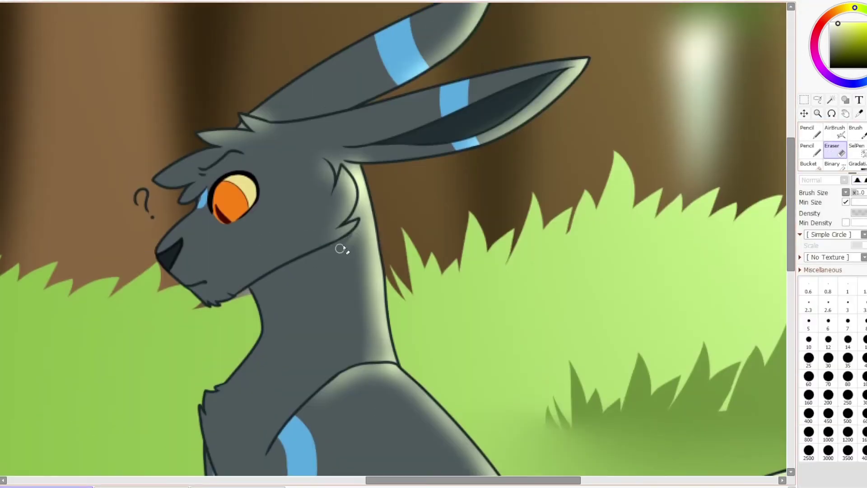
key(b)
key(e)
key(ctrl+minus)
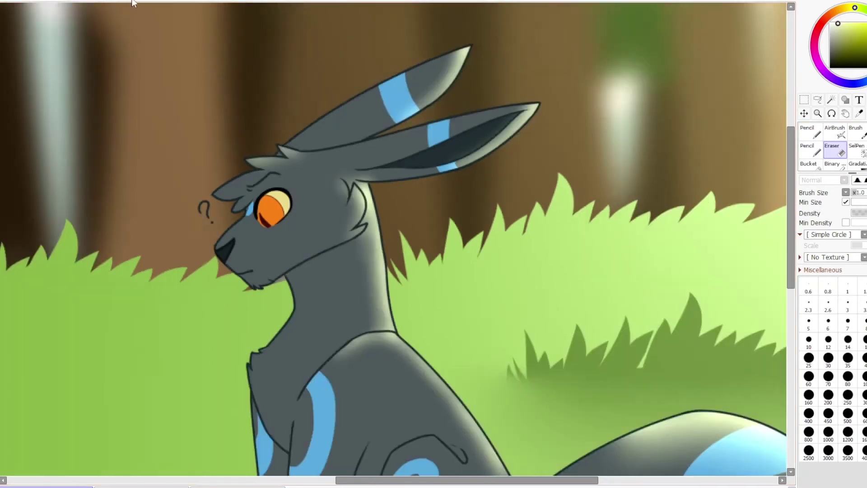
Paint hard pale yellow rim highlights on the running character's forelock, muzzle, nose, chin, cheek tuft, ear and tail tip.
key(ctrl+minus)
drag(579, 480, 452, 480)
key(ctrl+plus)
key(ctrl+plus)
key(ctrl+plus)
key(n)
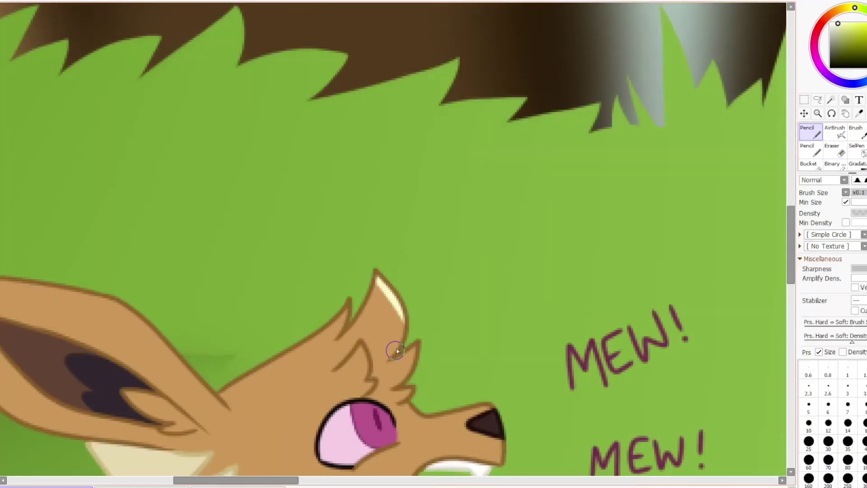
scroll(478, 202, down, 4)
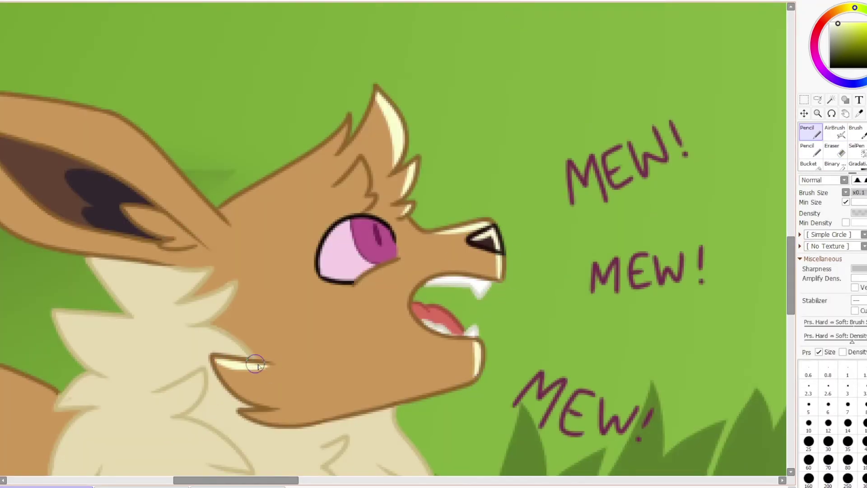
key(ctrl+minus)
key(ctrl+minus)
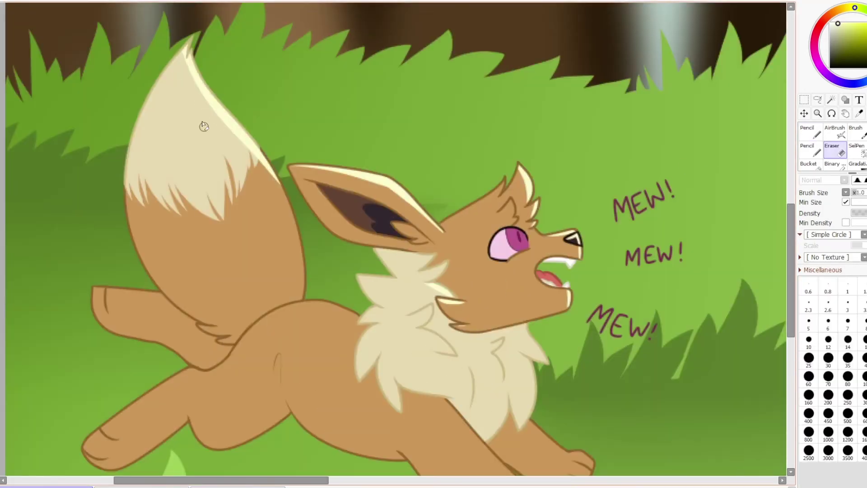
Try a Gaussian blur on the running character's face, ear and tail highlights, touching up the glow with the eraser.
scroll(795, 242, down, 1)
click(92, 7)
click(461, 254)
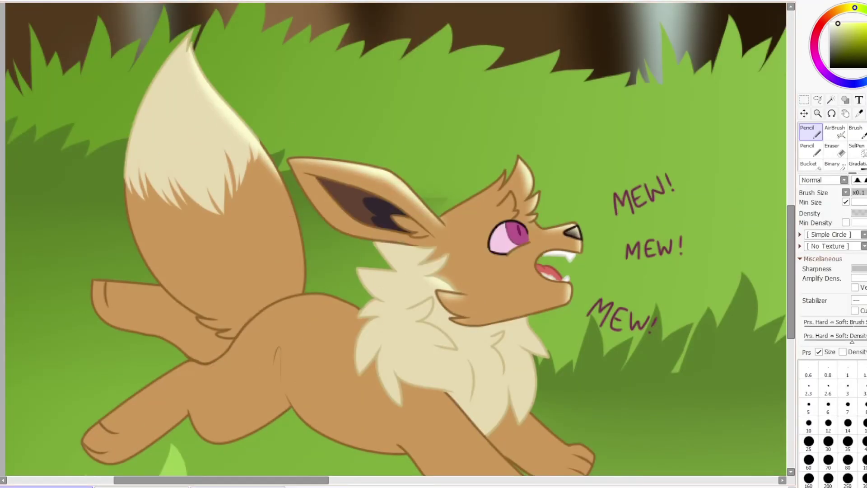
key(e)
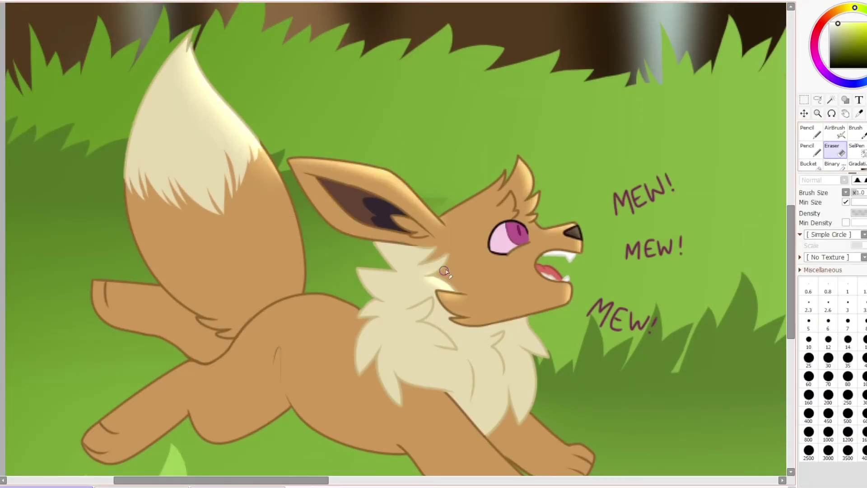
Paint pale yellow rim highlights on the running character's chest fur and along the upper edges of both front legs and paws.
scroll(481, 171, down, 3)
key(n)
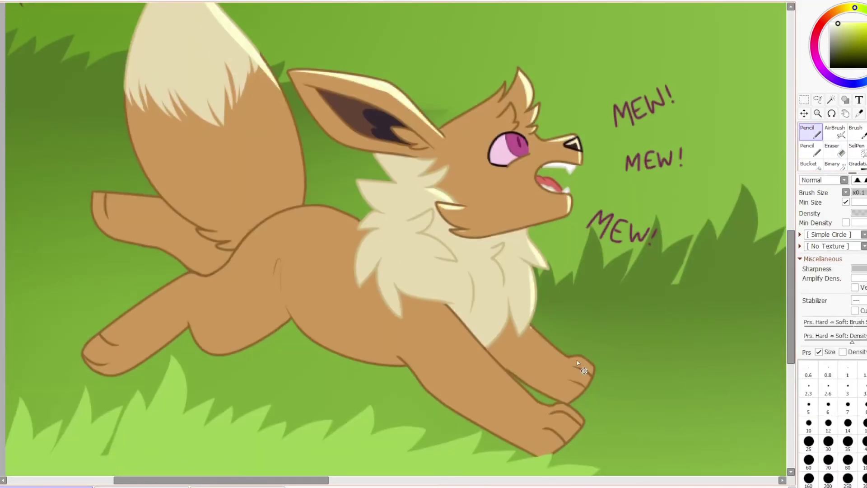
drag(528, 316, 567, 357)
drag(507, 384, 445, 306)
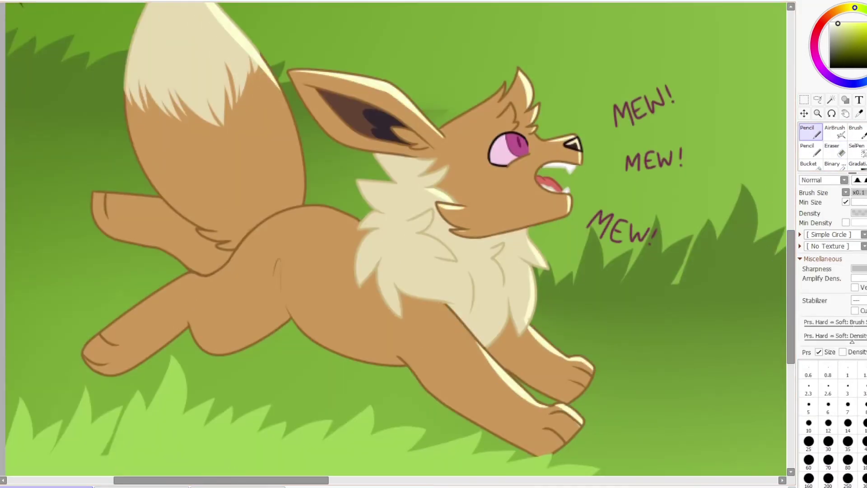
Apply a Gaussian blur to all the running character's highlights and blend them into a warm, soft glow.
click(199, 12)
click(465, 254)
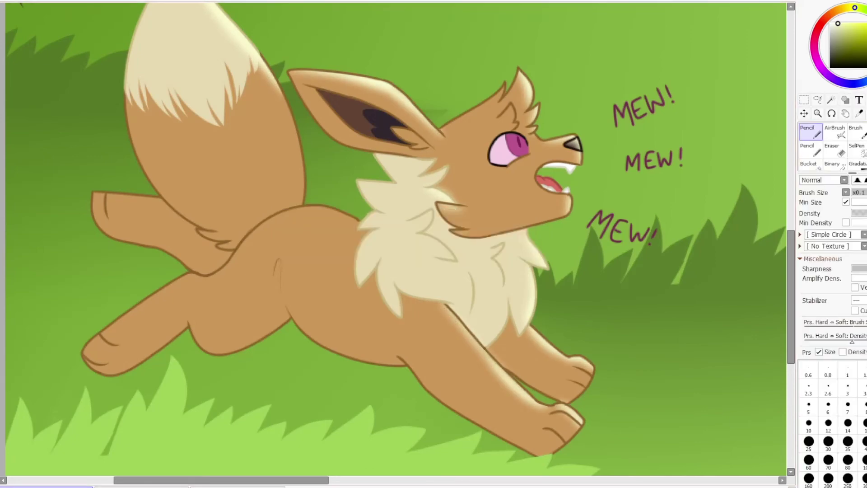
key(b)
key(n)
key(b)
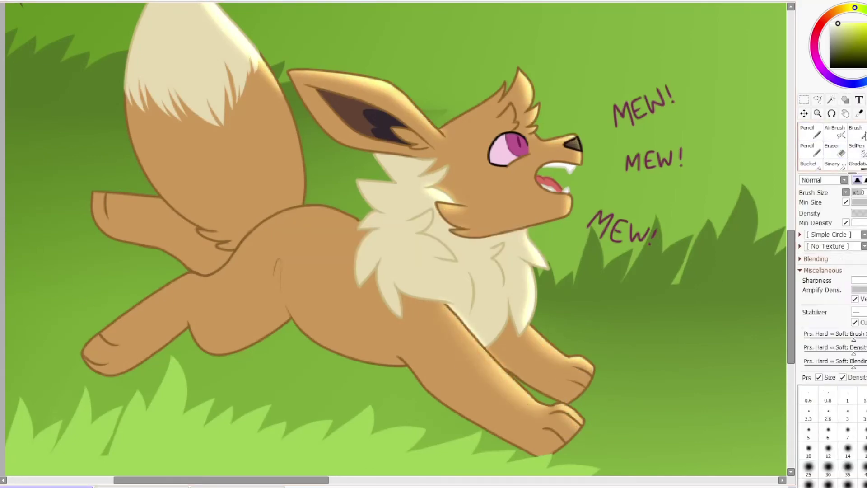
Paint a dark blue shadow under the sitting character's jaw, down the front of the neck.
scroll(193, 110, down, 2)
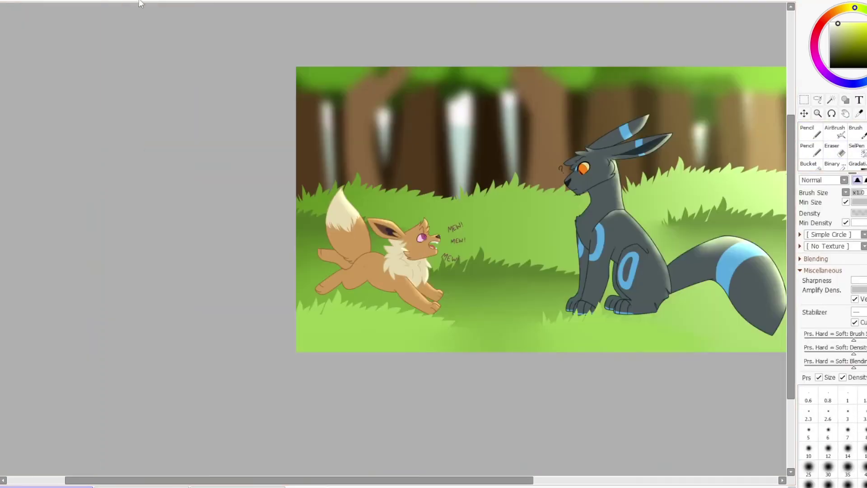
scroll(384, 253, up, 3)
scroll(384, 254, down, 3)
scroll(520, 203, up, 3)
key(n)
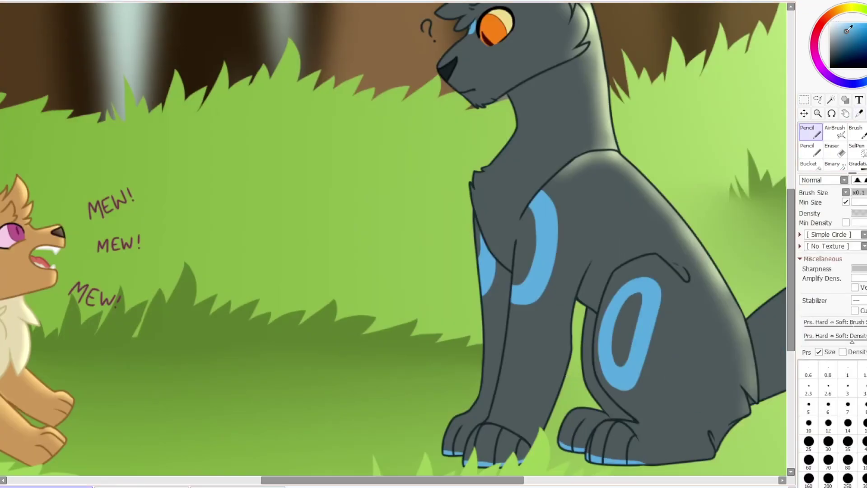
scroll(490, 79, up, 2)
drag(490, 79, 465, 277)
drag(549, 215, 454, 325)
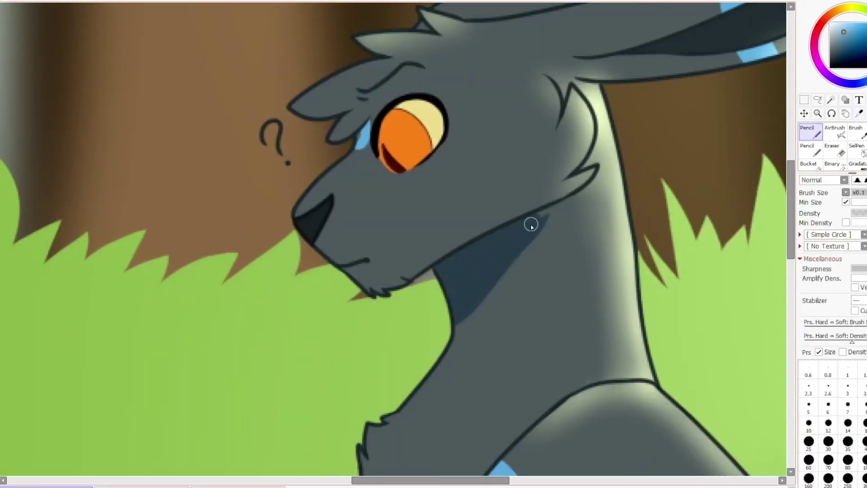
drag(505, 219, 440, 359)
Shade the sitting character's lower chest dark blue in a curve from the chest fur up along the shoulder line.
scroll(439, 359, down, 5)
drag(533, 201, 393, 357)
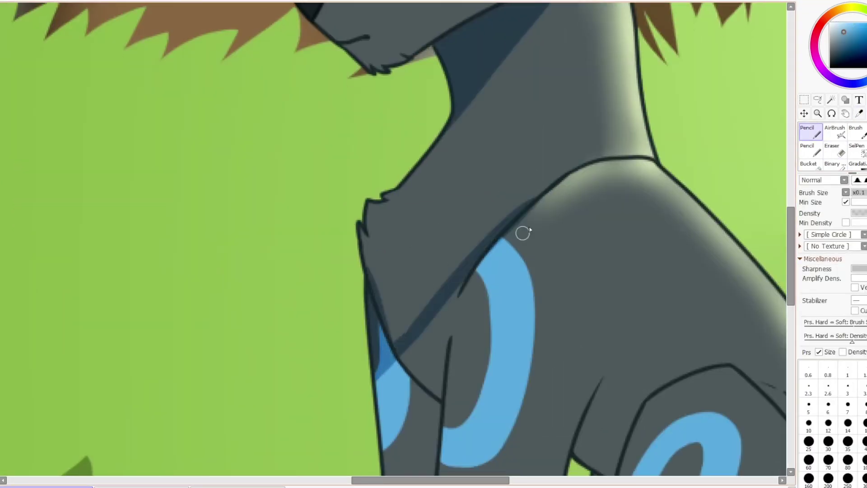
drag(522, 232, 402, 324)
key(e)
drag(456, 280, 559, 176)
key(n)
drag(451, 289, 439, 389)
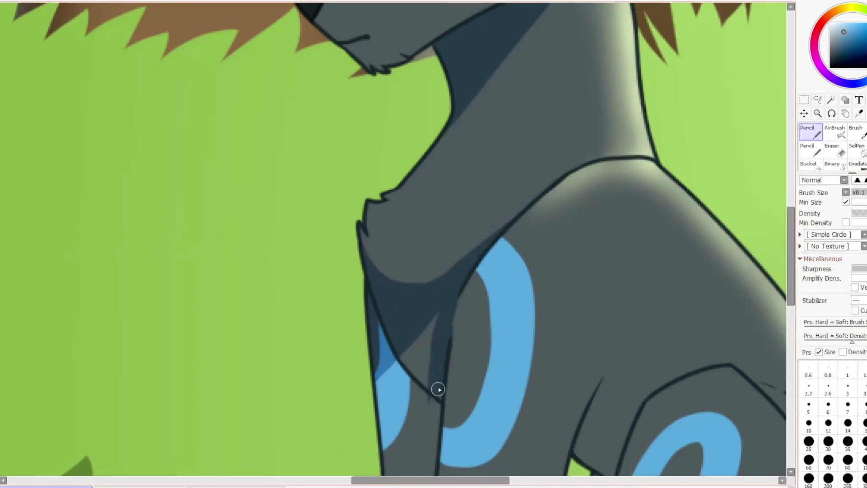
Paint dark blue shadows down the sitting character's far foreleg, over the front paws and along the near foreleg's rear edge.
scroll(372, 236, down, 5)
drag(439, 167, 400, 343)
drag(437, 251, 404, 402)
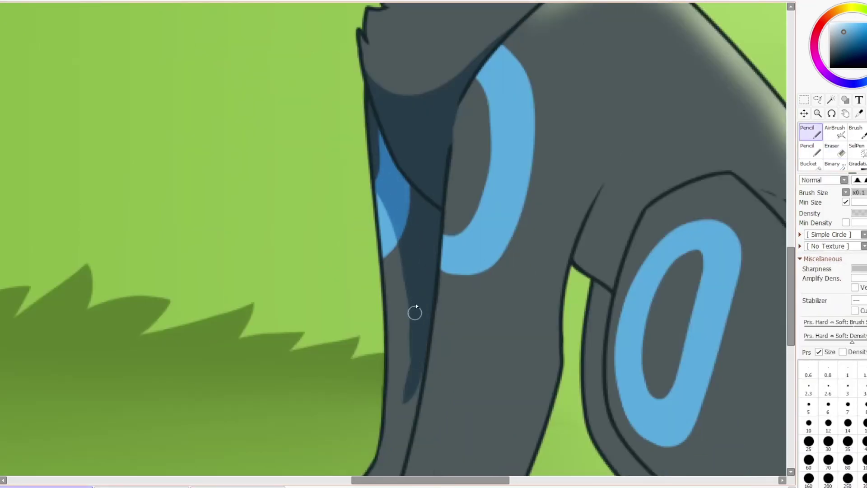
scroll(416, 312, down, 5)
mouse_move(362, 319)
mouse_down()
mouse_move(340, 366)
mouse_move(309, 374)
mouse_move(369, 345)
mouse_move(405, 275)
mouse_move(352, 427)
mouse_up()
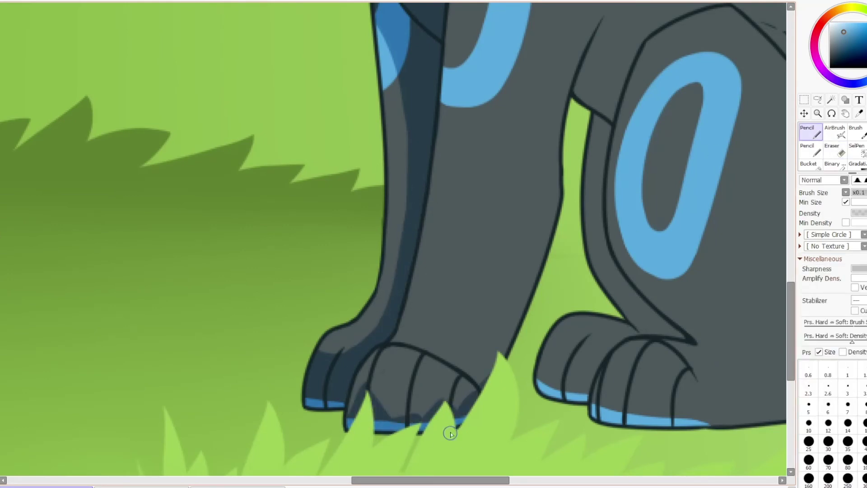
drag(490, 365, 567, 75)
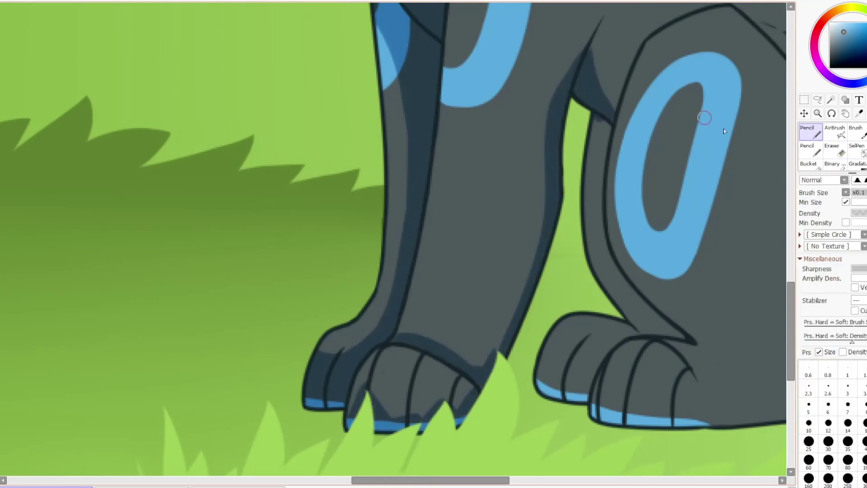
Shade the sitting character's far hind leg and hind toes dark blue, continuing along the near hind foot to the heel.
scroll(656, 176, up, 4)
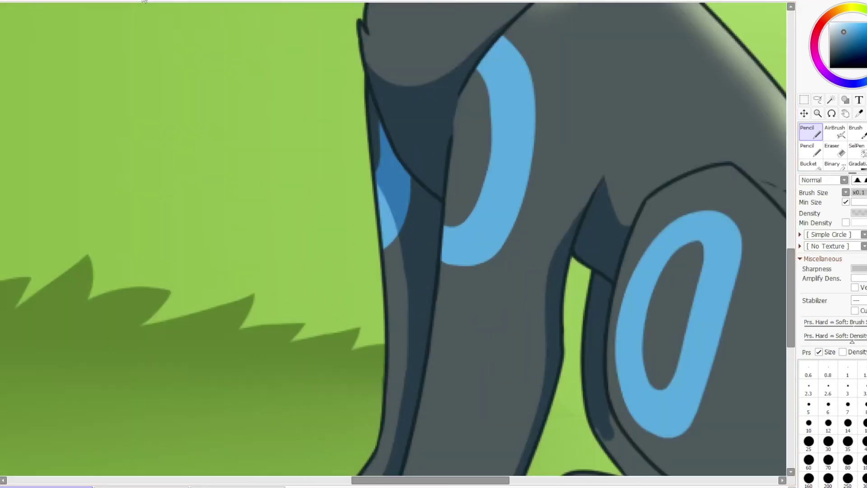
scroll(609, 307, down, 3)
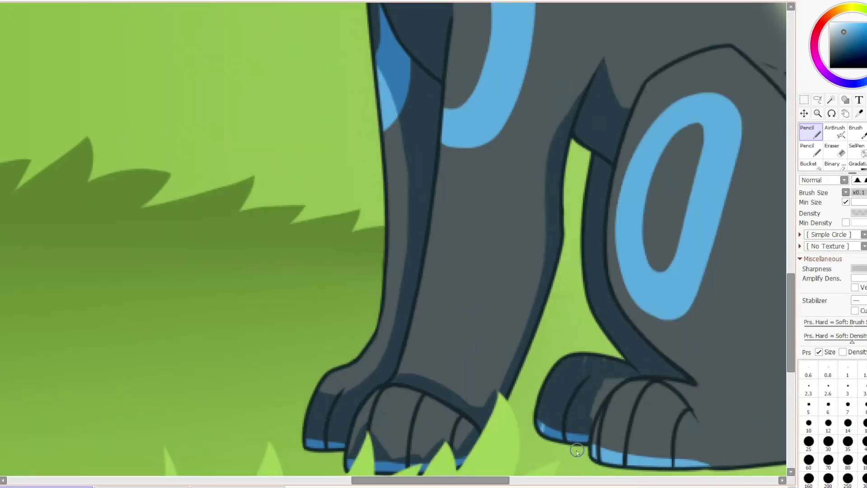
key(e)
key(n)
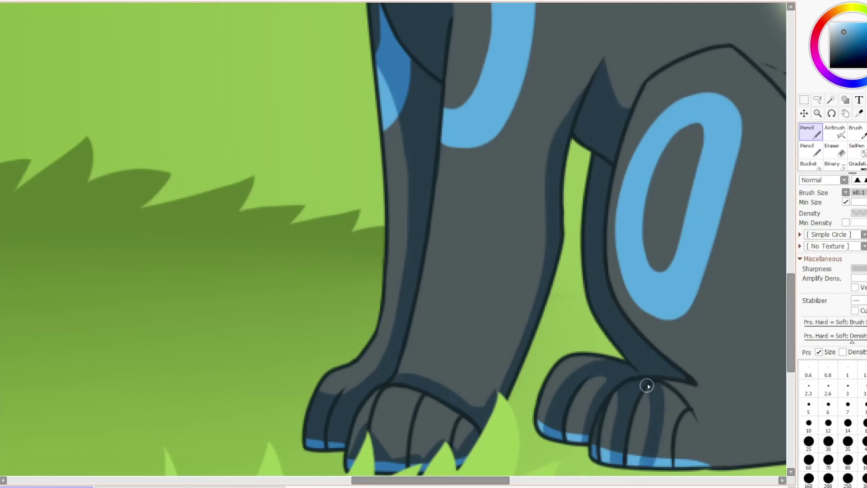
scroll(475, 482, right, 5)
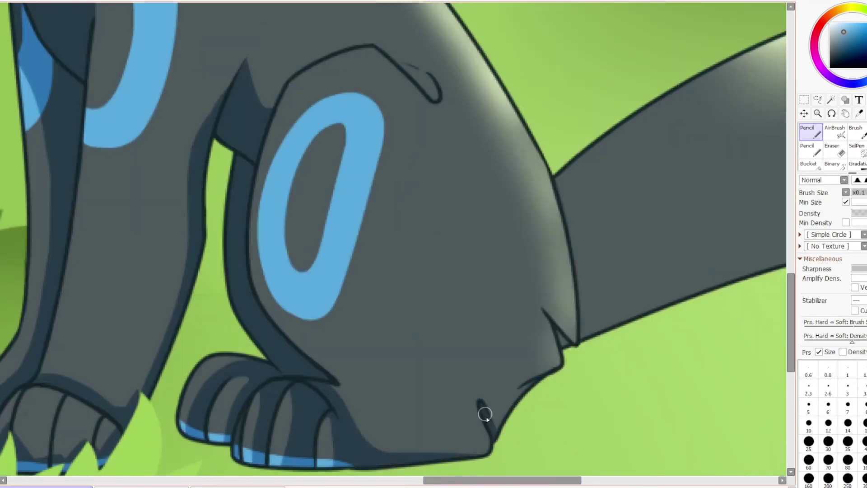
Paint a dark blue shadow along the underside of the sitting character's tail, from its base across the blue band's lower edge.
mouse_move(586, 249)
mouse_down()
mouse_move(579, 304)
mouse_move(657, 307)
mouse_up()
drag(554, 482, 604, 483)
drag(588, 251, 651, 292)
key(e)
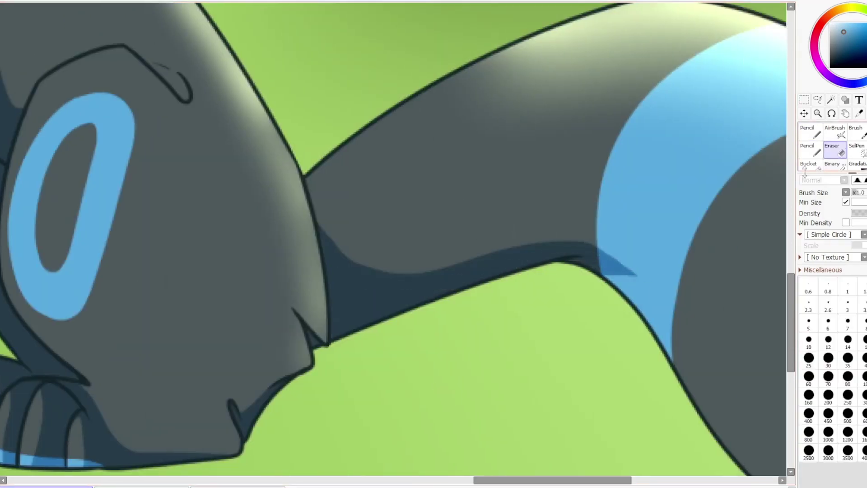
scroll(592, 480, down, 5)
key(n)
scroll(393, 225, up, 3)
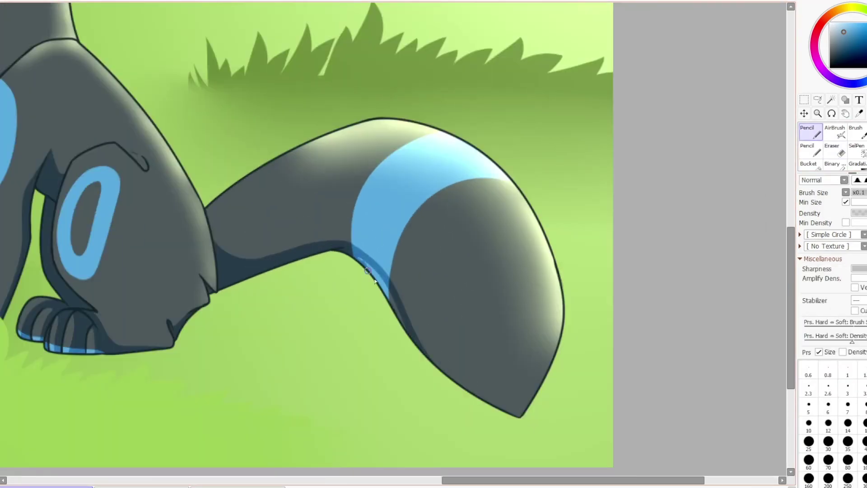
Add dark blue shadows to the sitting character's ear bases and brow, softening the shadow edge on the rear ear.
scroll(393, 226, left, 3)
scroll(155, 95, up, 2)
scroll(284, 134, up, 5)
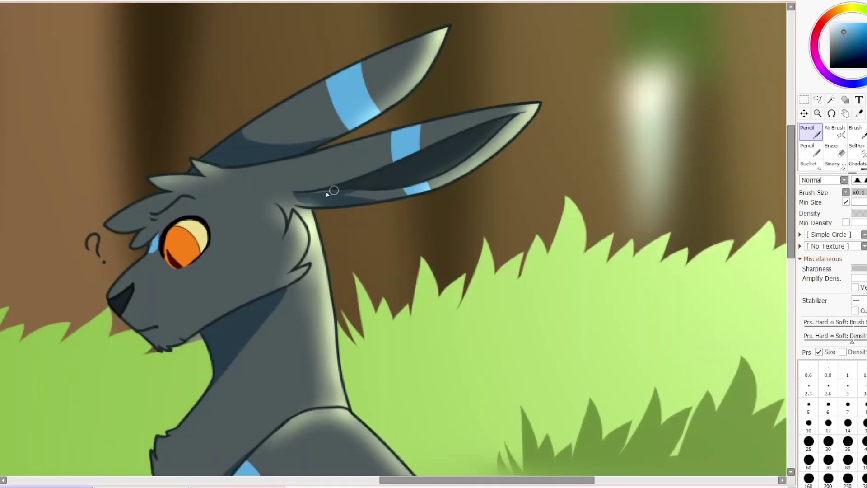
scroll(316, 338, left, 3)
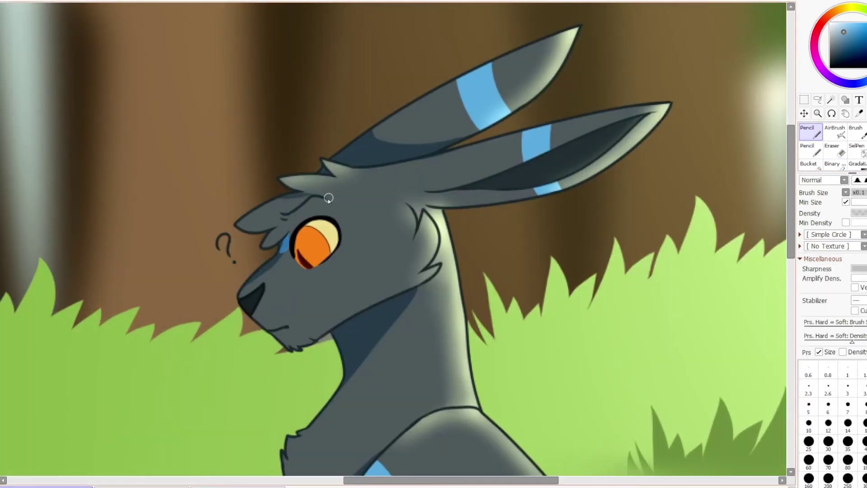
key(b)
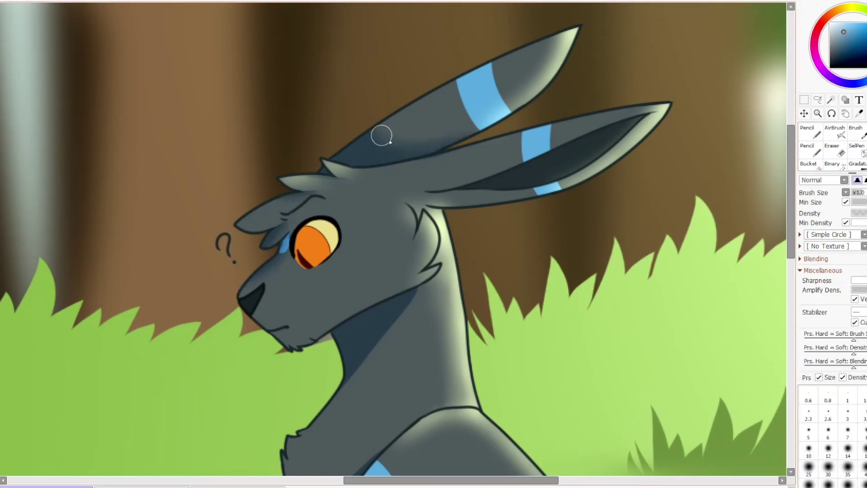
Paint reddish shadows along the running character's ear edge, rear cheek and forehead tufts, undoing the patch painted below its eye.
scroll(390, 141, down, 5)
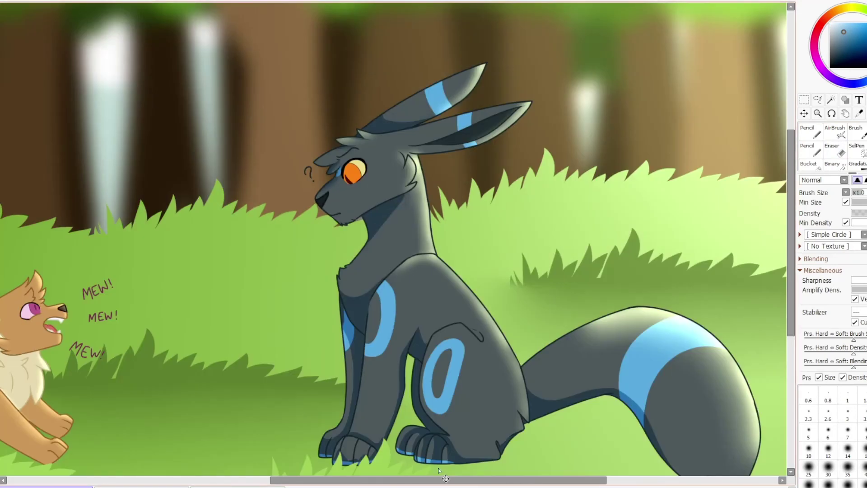
scroll(271, 427, left, 5)
scroll(320, 276, up, 3)
key(alt)
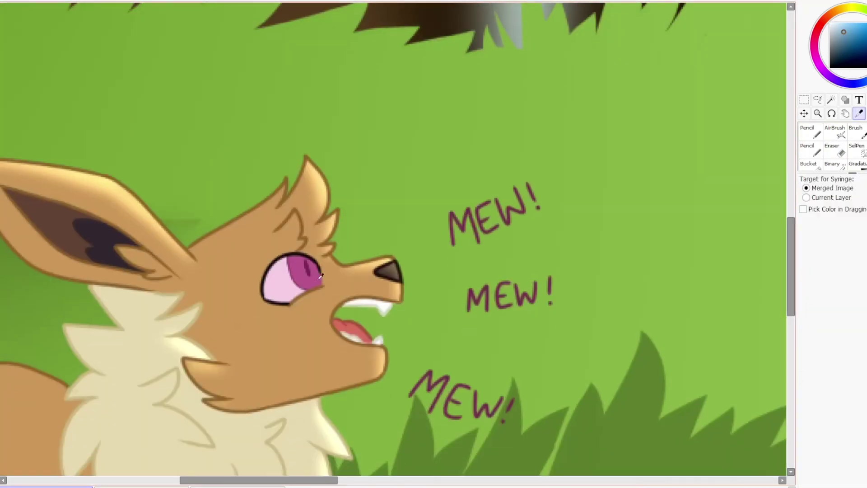
click(321, 276)
scroll(542, 180, left, 3)
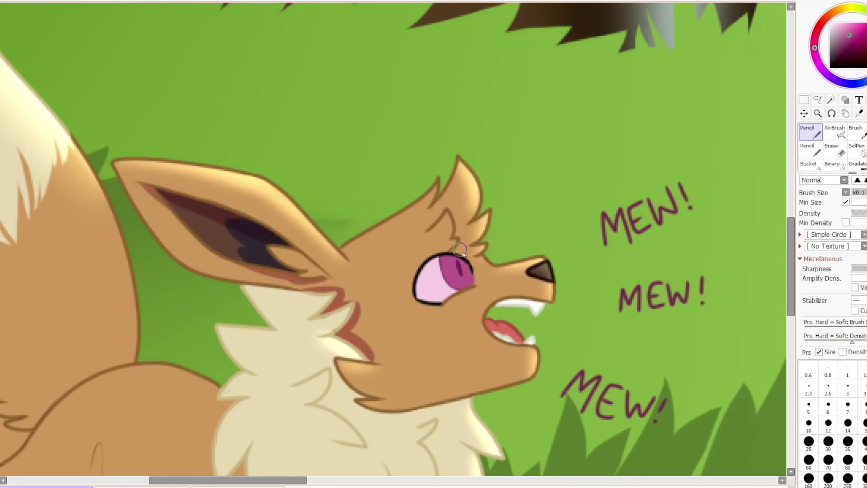
key(e)
key(n)
drag(428, 231, 438, 224)
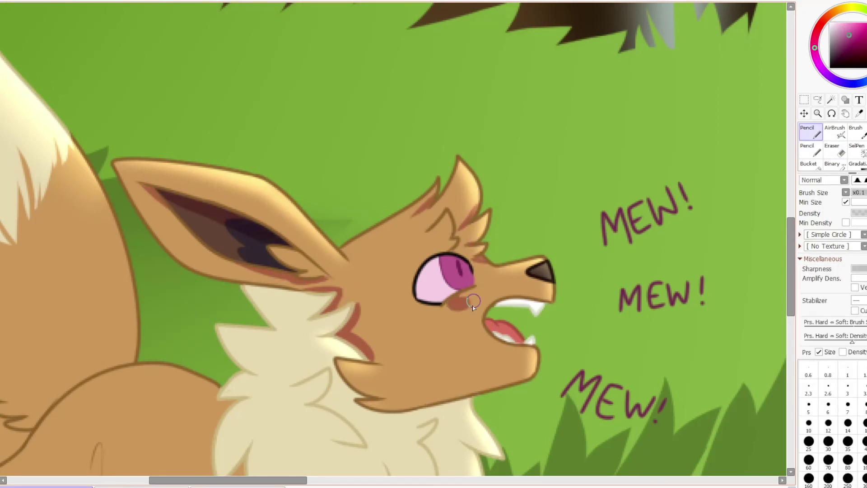
key(ctrl+z)
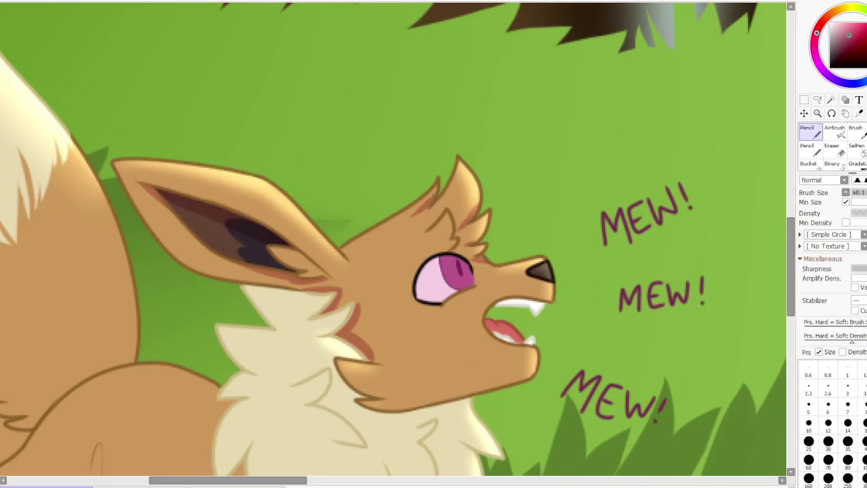
Paint warm brown shadows into the running character's chest ruff, over its far foreleg and along the underside of its belly.
scroll(509, 174, down, 5)
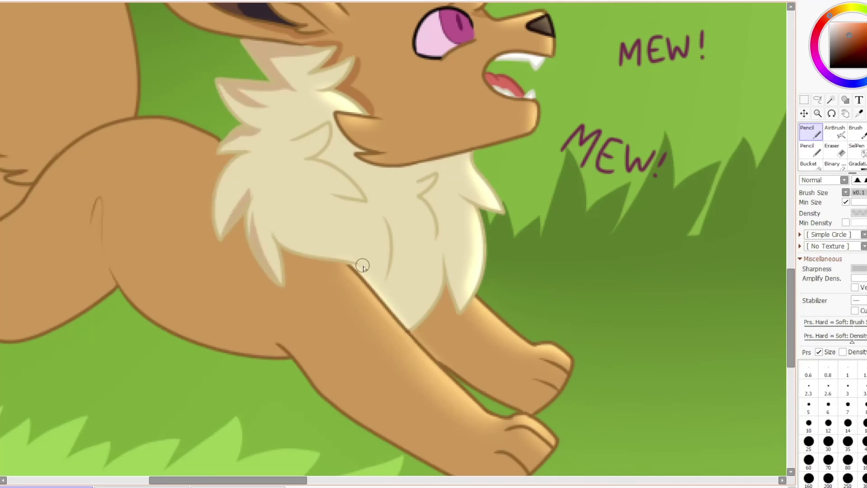
drag(443, 309, 427, 328)
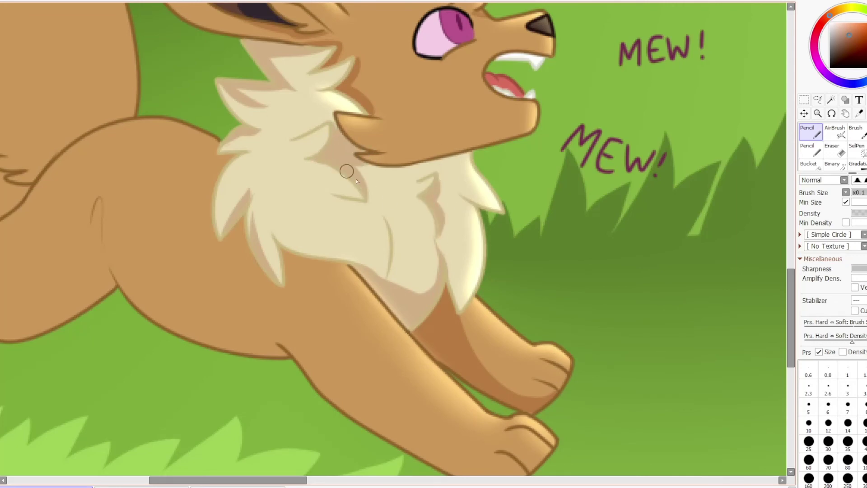
scroll(375, 271, left, 5)
drag(470, 346, 382, 361)
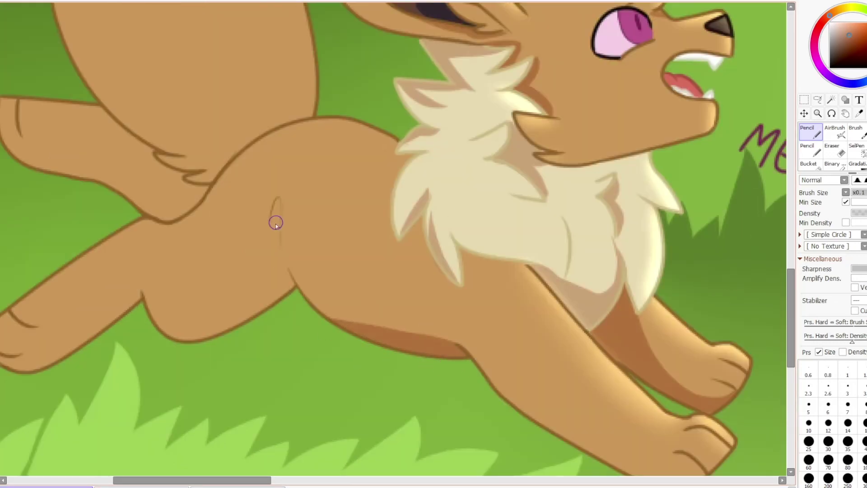
Shade the running character's hind legs and thigh crease warm brown, continuing the shadow across the base of its tail.
scroll(289, 280, left, 3)
drag(404, 275, 379, 319)
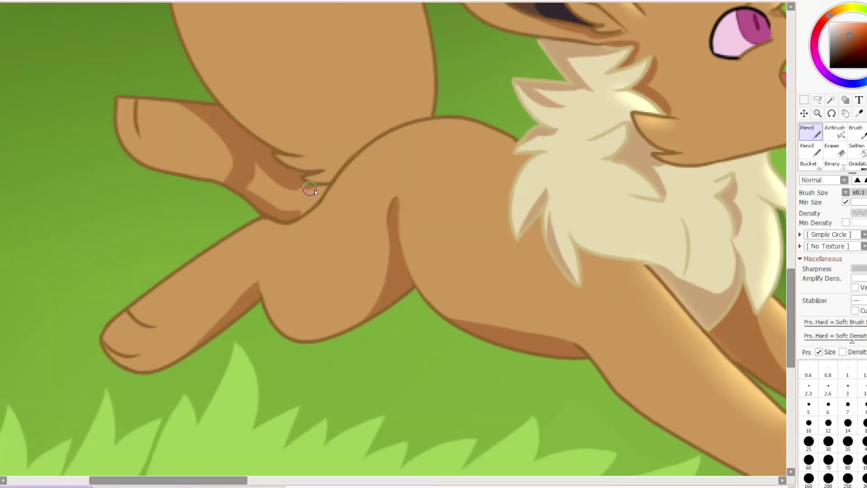
drag(431, 90, 346, 143)
scroll(307, 243, down, 3)
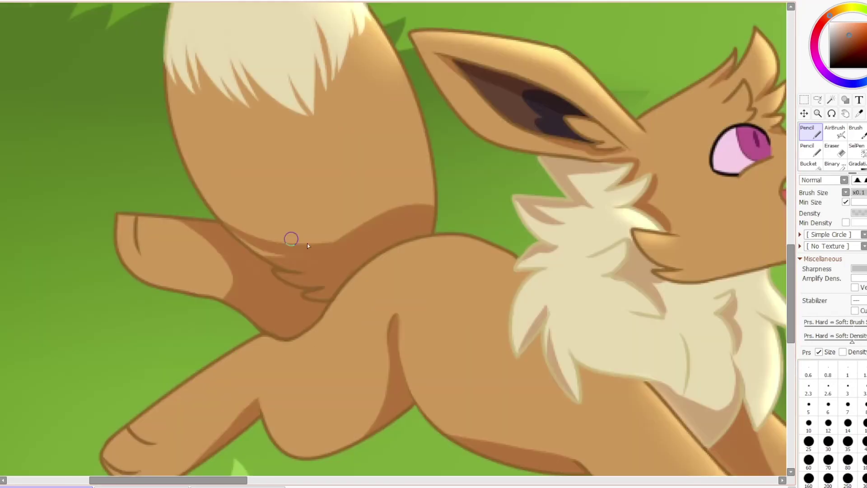
Paint a dark magenta shadow across the upper part of the running character's eye, covering both the iris and the pink eye white.
scroll(193, 18, up, 3)
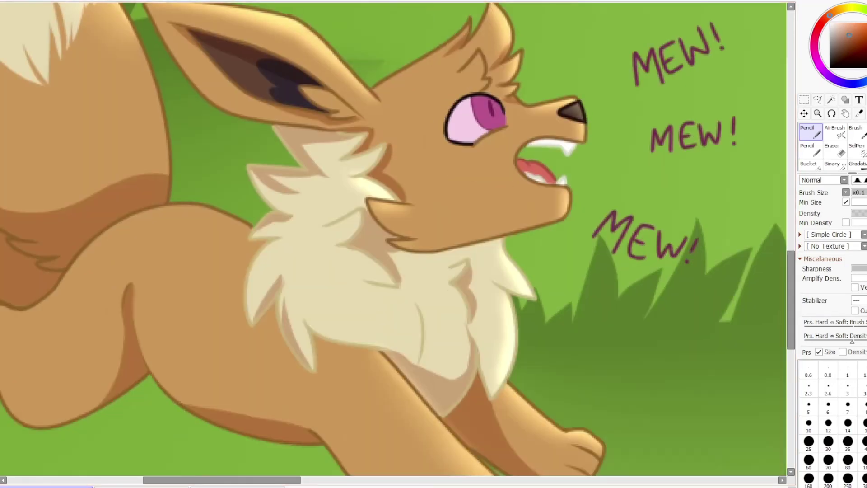
scroll(142, 0, down, 3)
scroll(143, 0, up, 3)
scroll(143, 0, up, 3)
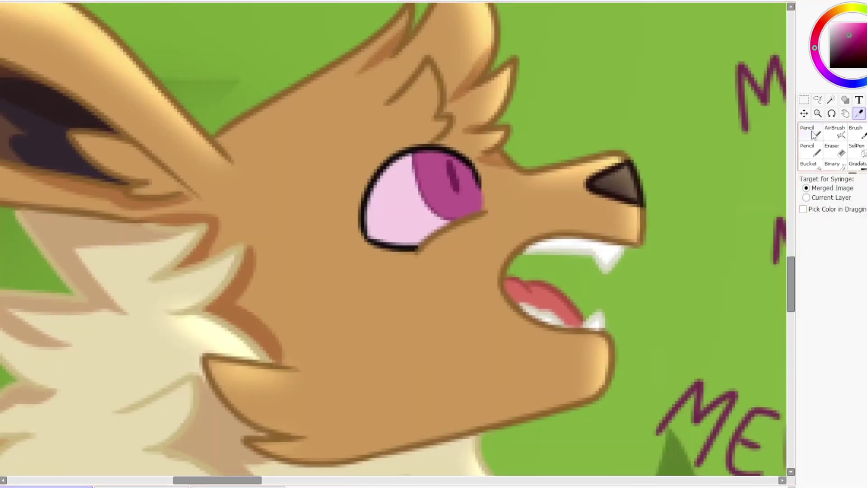
key(n)
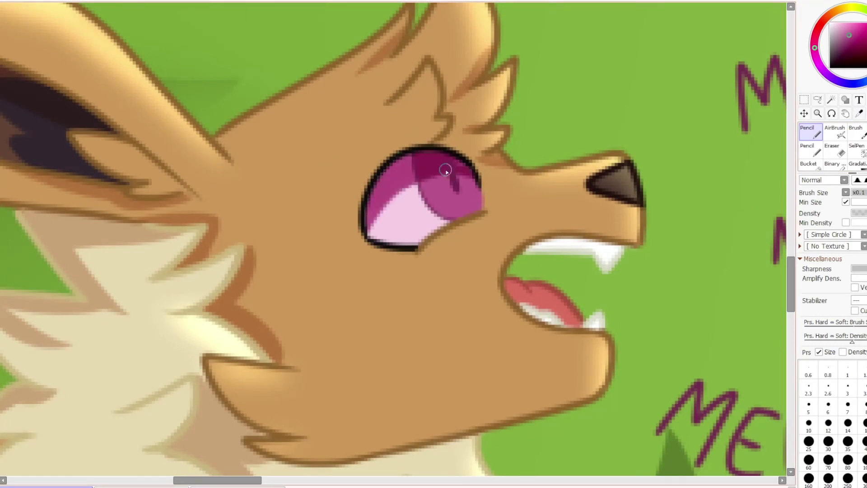
Lighten the running character's eye shadow, then add a soft white glow along the lower edge, a pale highlight and white pupil accents.
key(e)
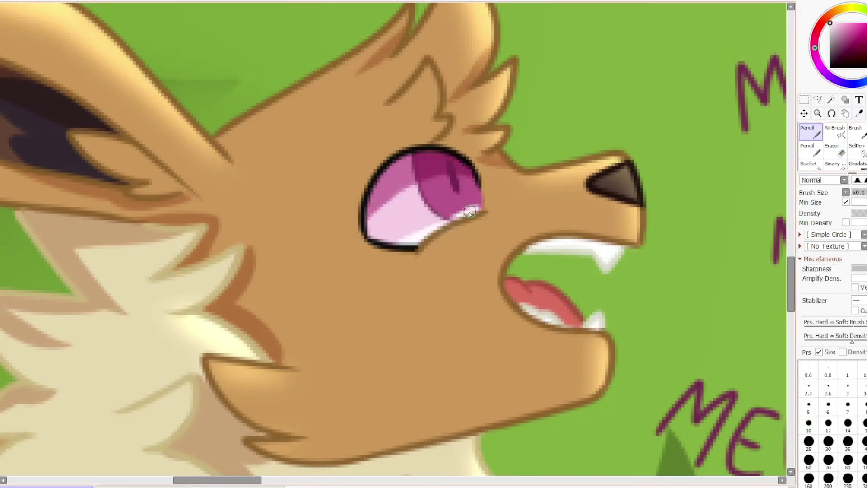
key(e)
key(n)
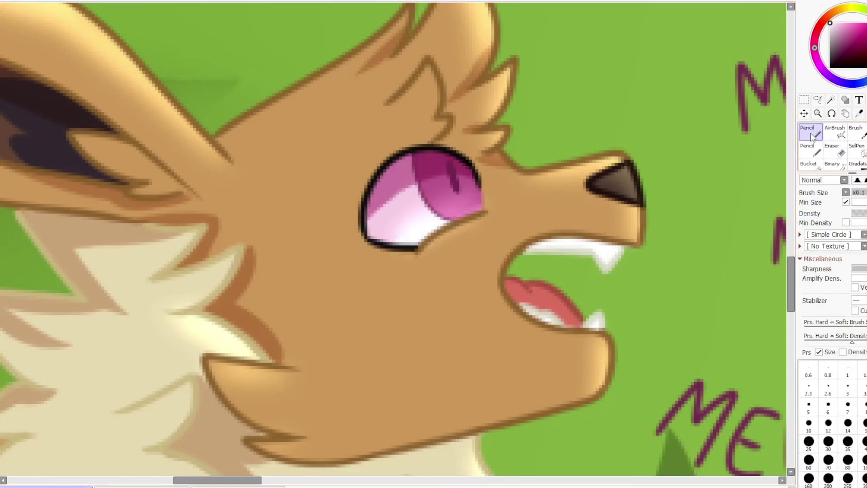
key(ctrl+z)
key(ctrl+z)
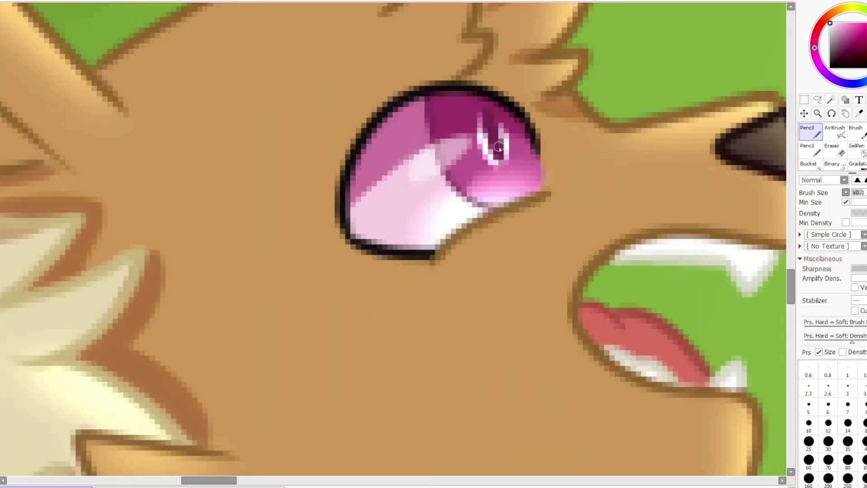
Shade the upper part of the sitting character's eye red-orange, and add a yellow-white lower glow, an oval highlight and a softened pupil outline.
scroll(499, 148, down, 3)
scroll(20, 178, down, 3)
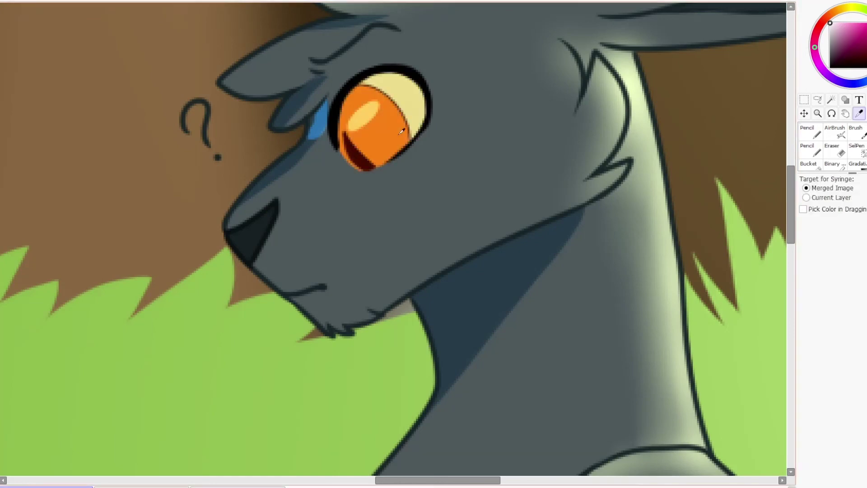
drag(342, 121, 416, 89)
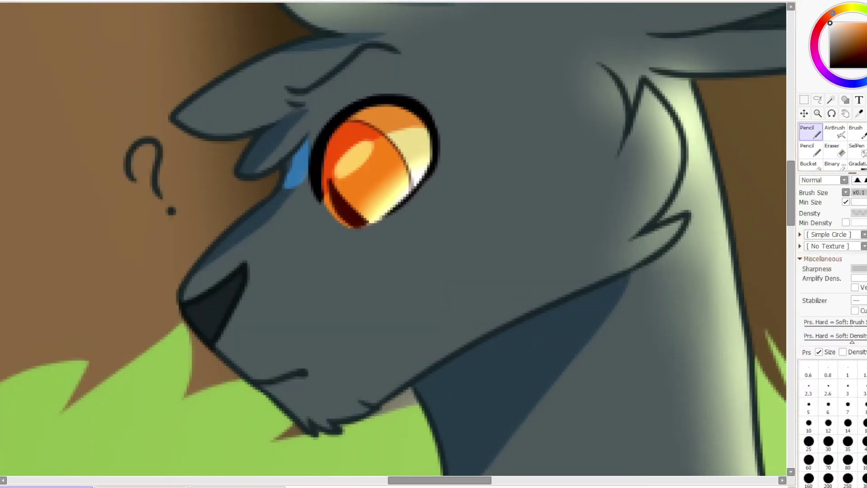
drag(370, 221, 331, 180)
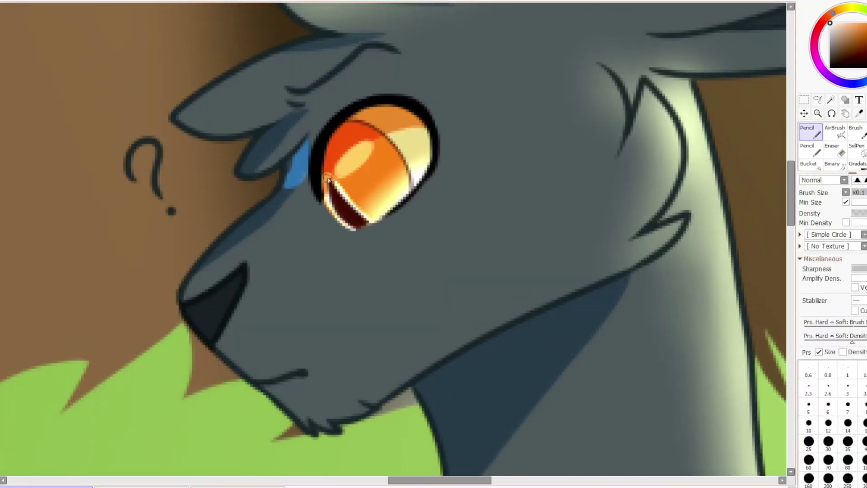
key(b)
key(e)
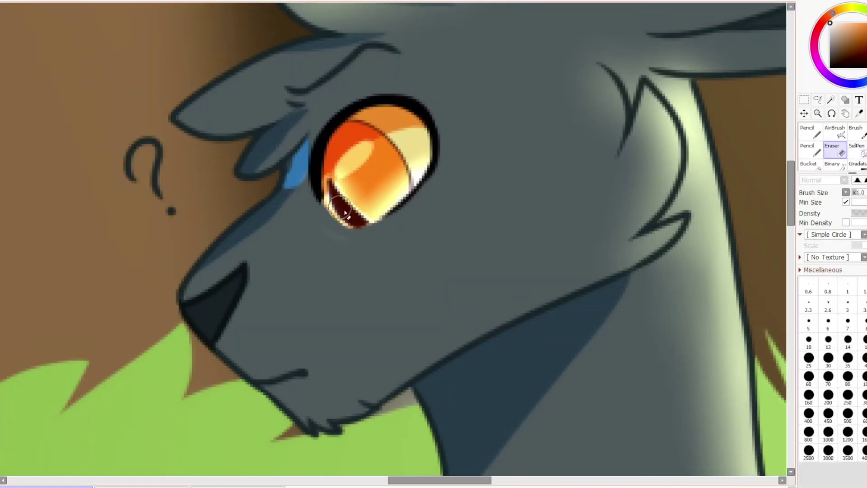
Paint a darker red shadow over the running character's tongue, keeping its upper edge lighter.
scroll(345, 212, down, 5)
scroll(317, 226, up, 5)
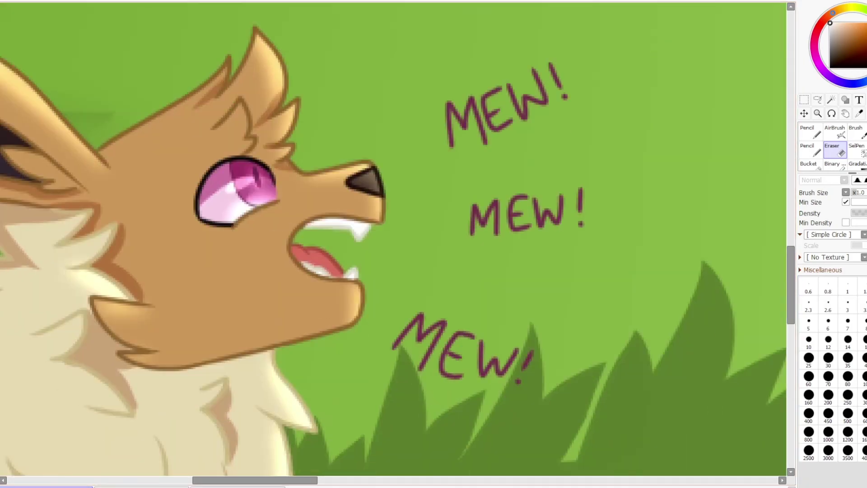
key(alt)
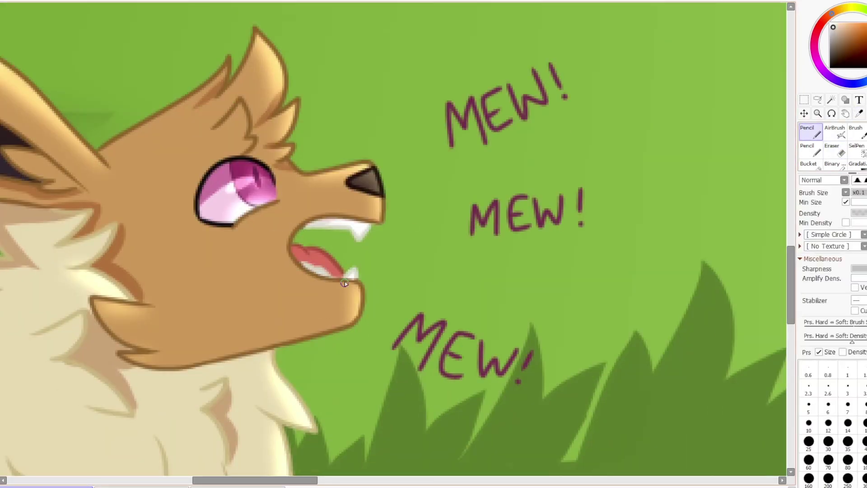
alt+click(287, 248)
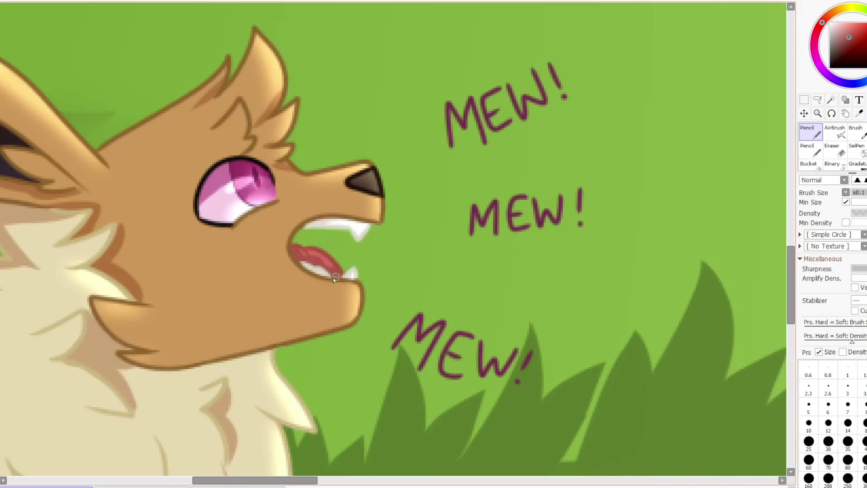
drag(334, 278, 329, 268)
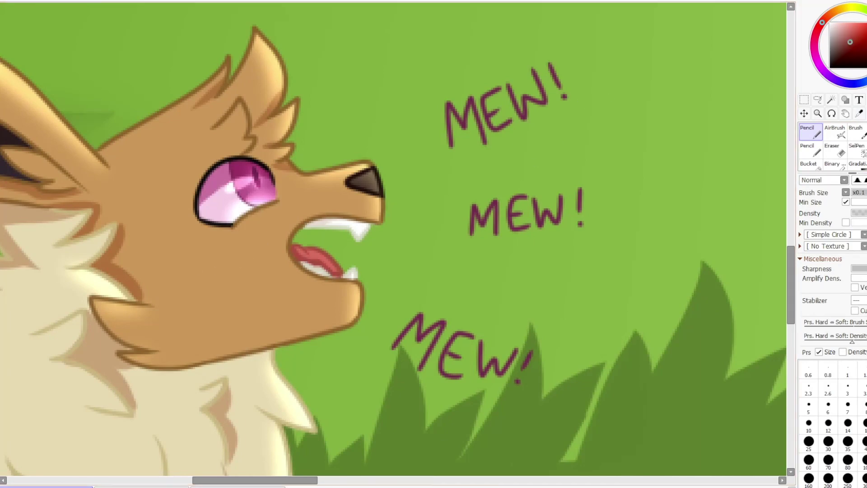
Paint a light grey highlight across the sitting character's nose and touch up its front edge with the Brush.
scroll(393, 240, down, 5)
scroll(393, 239, up, 6)
key(alt)
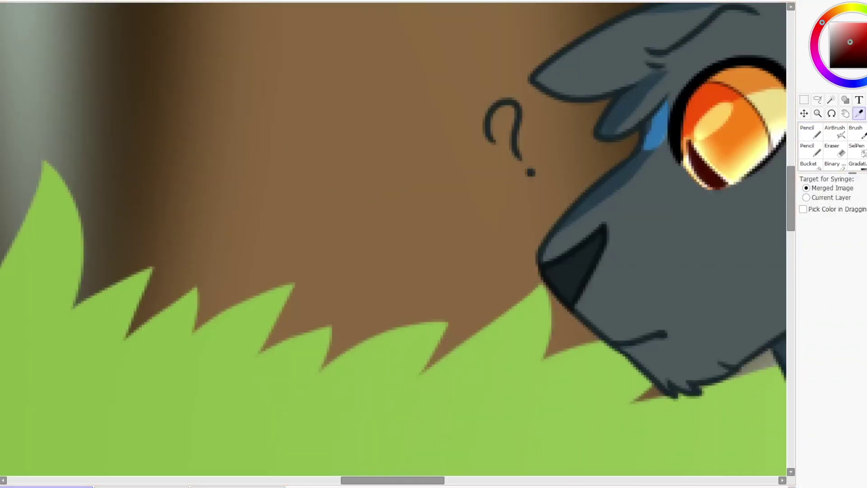
alt+click(565, 282)
drag(558, 273, 587, 259)
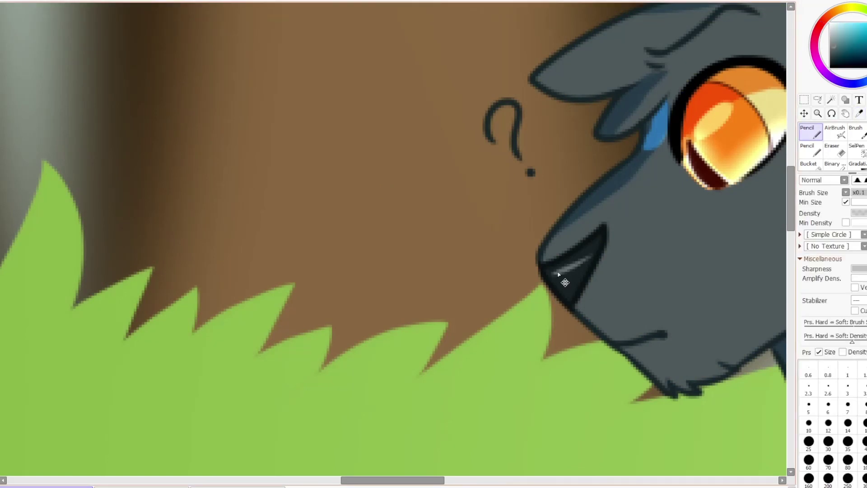
key(b)
drag(541, 281, 557, 285)
scroll(526, 289, down, 4)
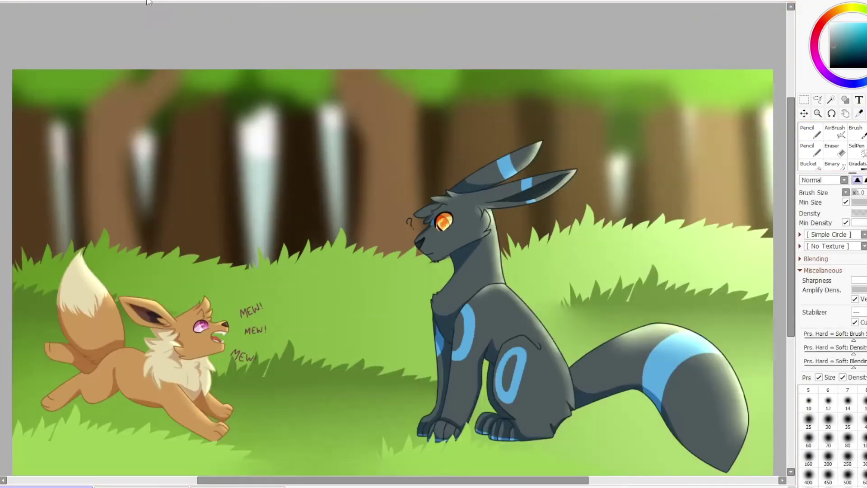
scroll(452, 271, up, 1)
scroll(452, 272, down, 1)
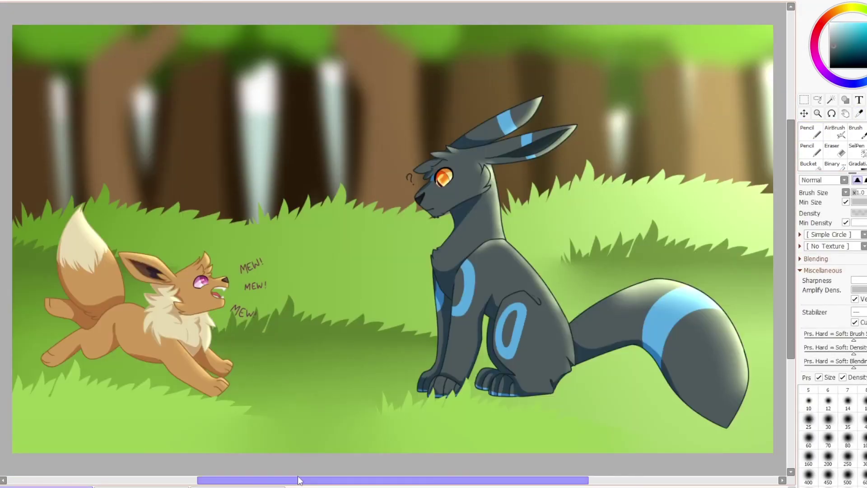